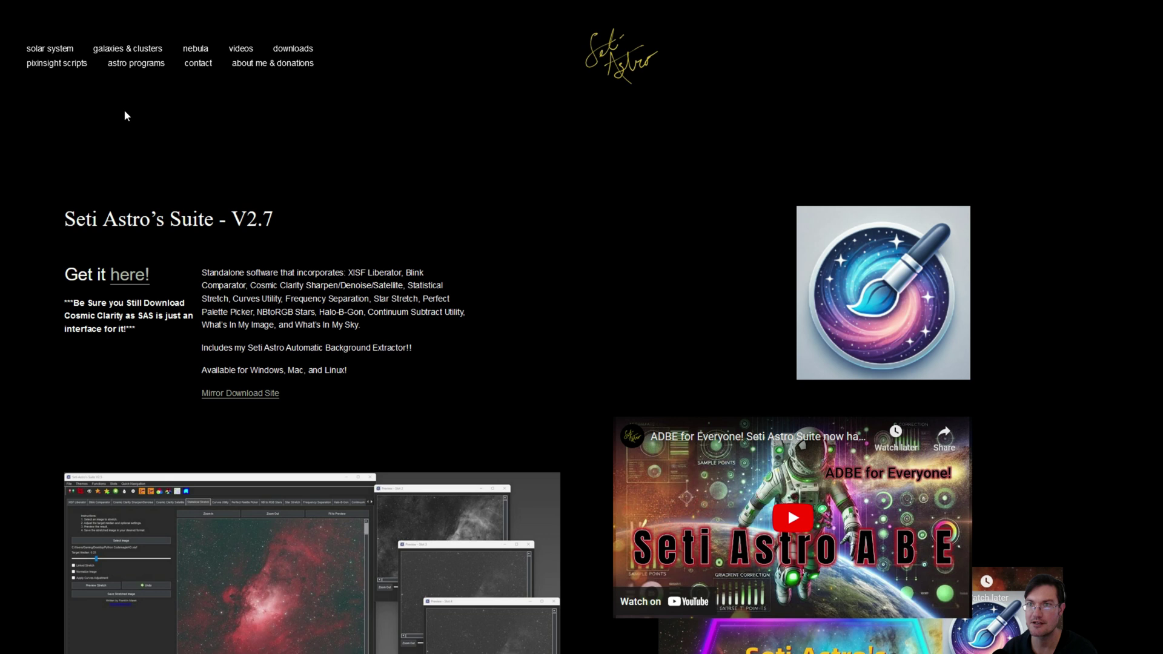
Follow the 'here!' download link for Seti Astro's Suite V2.7 to its GitHub releases page
click(130, 280)
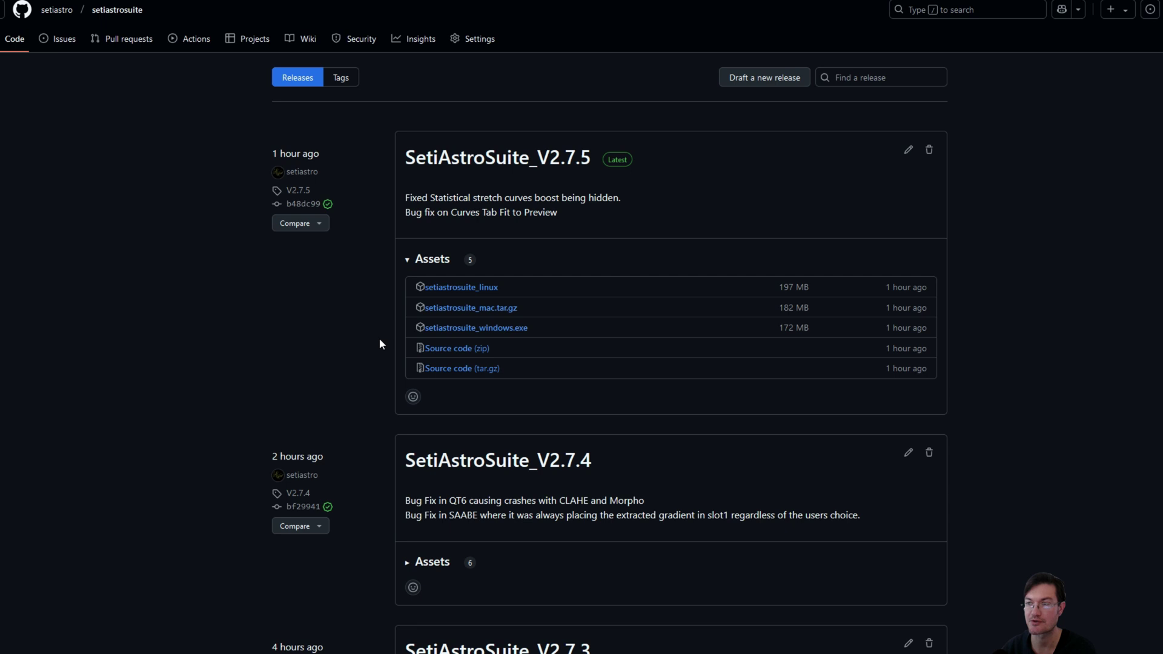
Look over the V2.7.5 release assets, then minimize the browser to return to the suite
scroll(394, 316, down, 3)
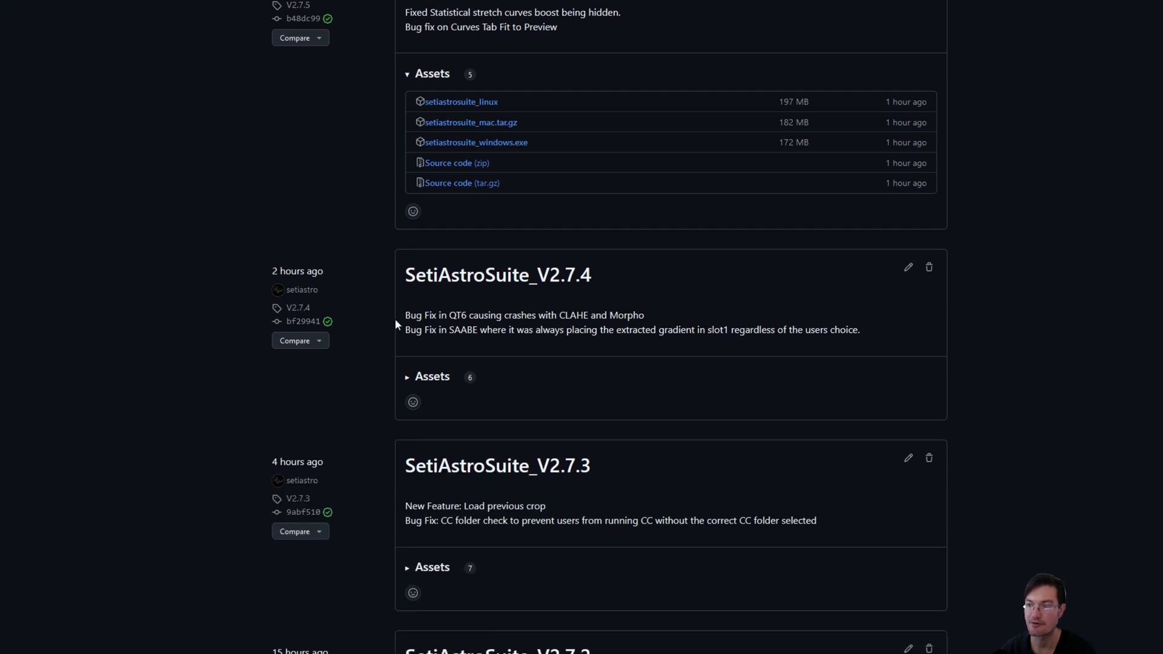
scroll(394, 318, up, 3)
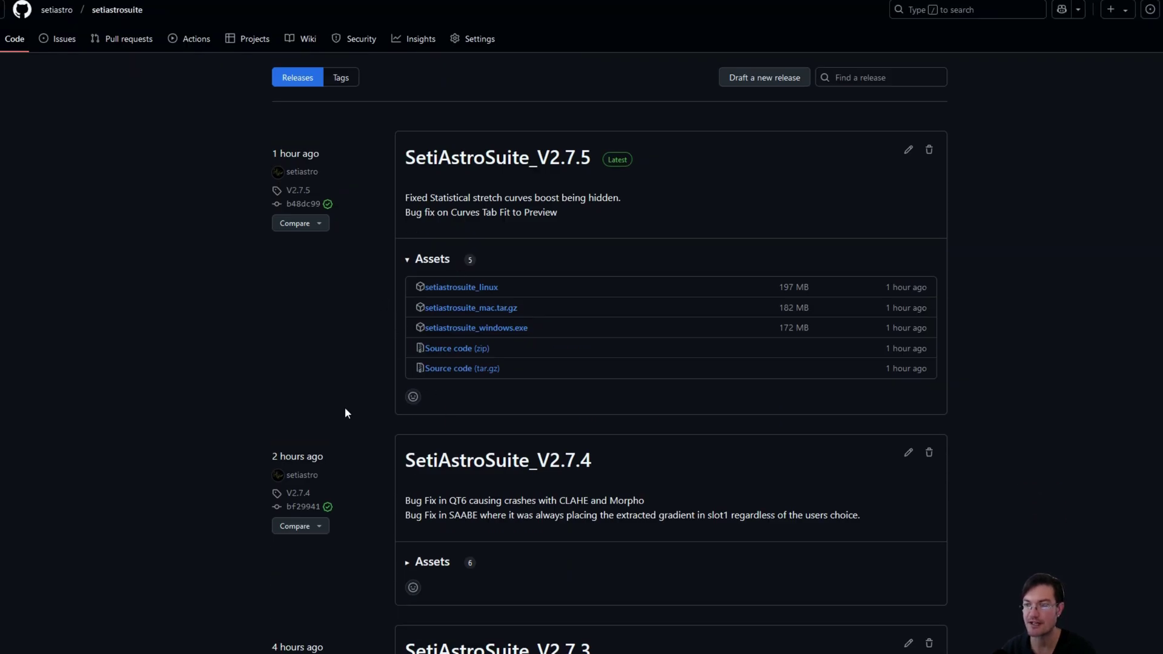
scroll(366, 457, down, 4)
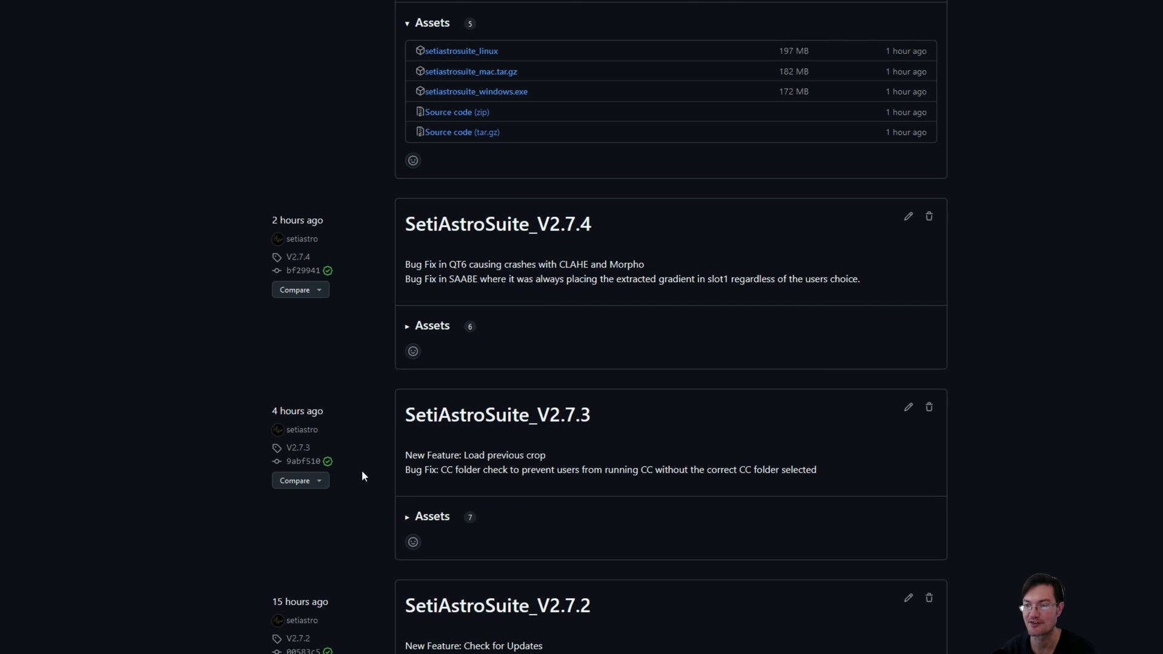
scroll(348, 522, up, 4)
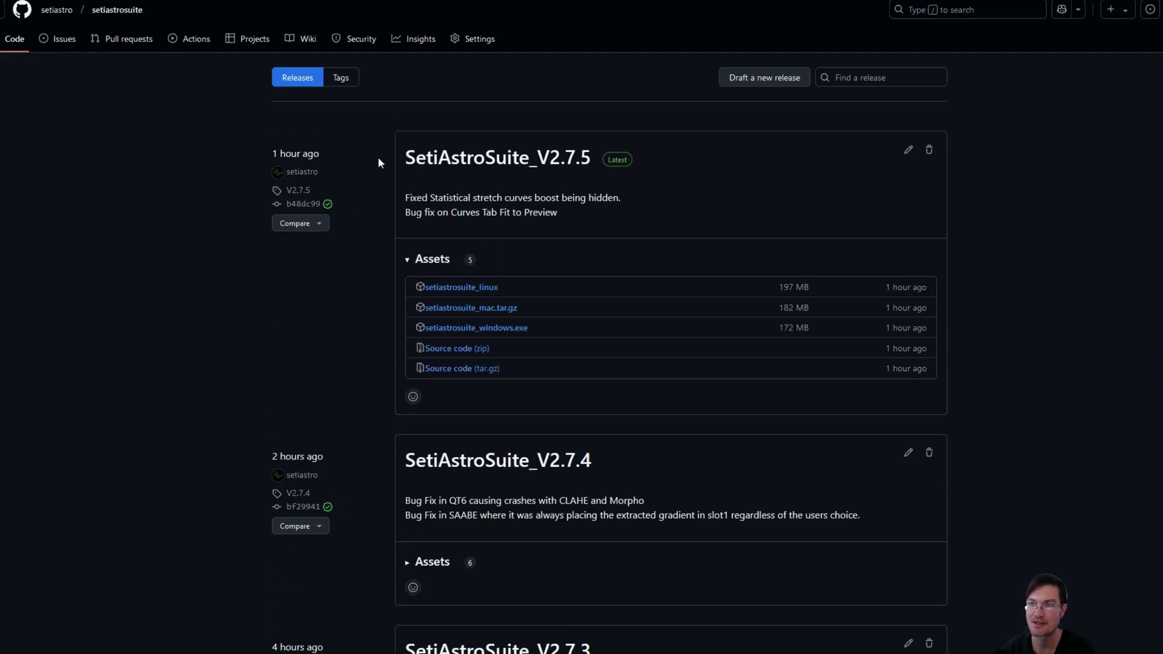
key(super+Down)
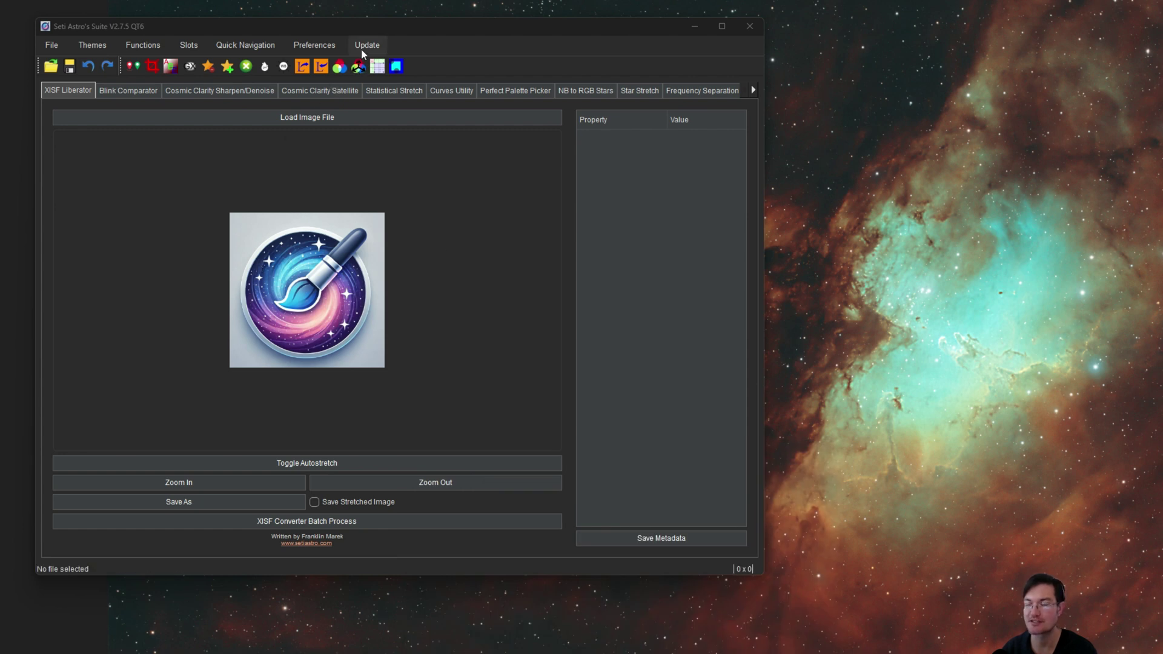
Check for updates and confirm Seti Astro Suite is already the latest version
click(361, 49)
click(364, 60)
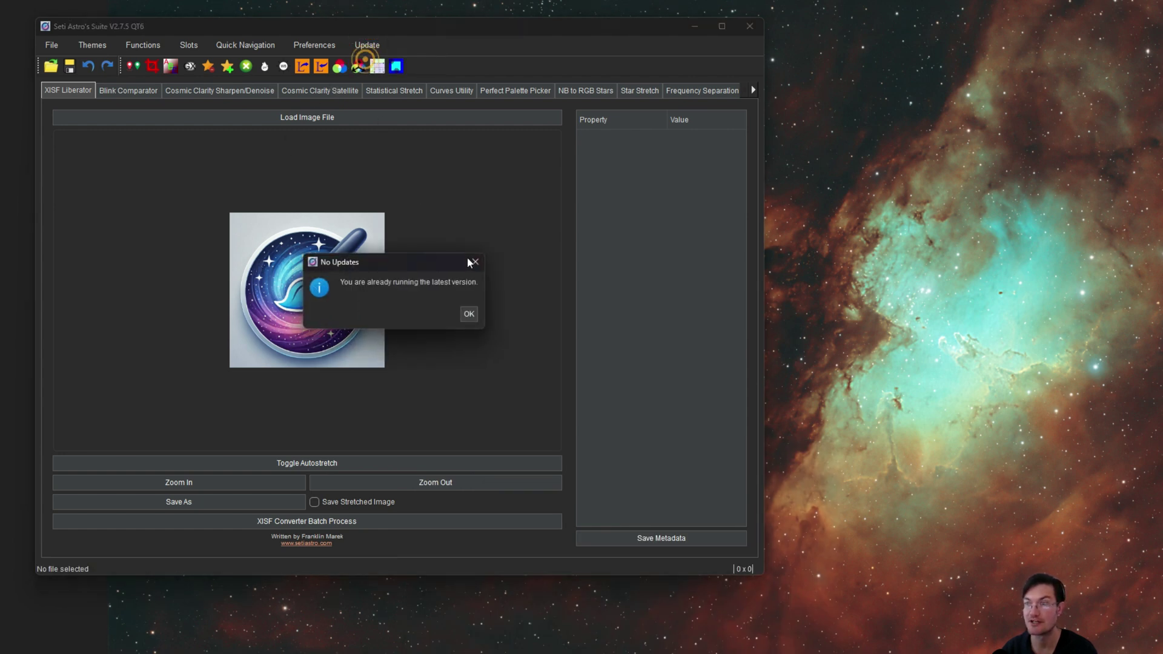
click(470, 316)
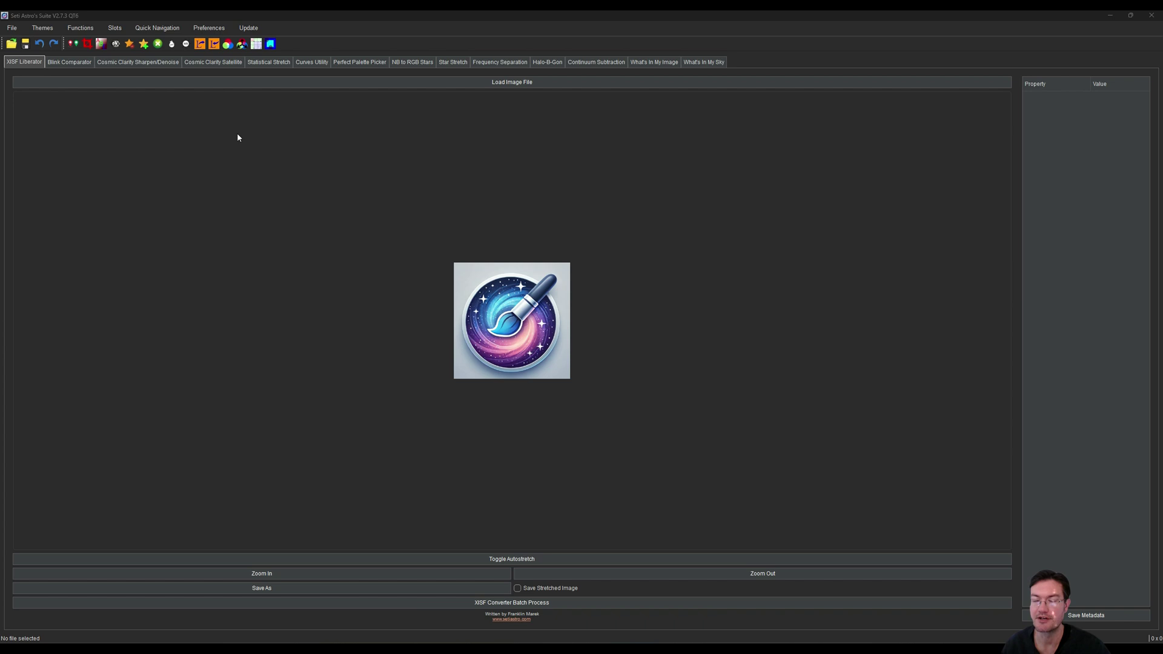
Review the program Preferences and close them without changes
click(209, 28)
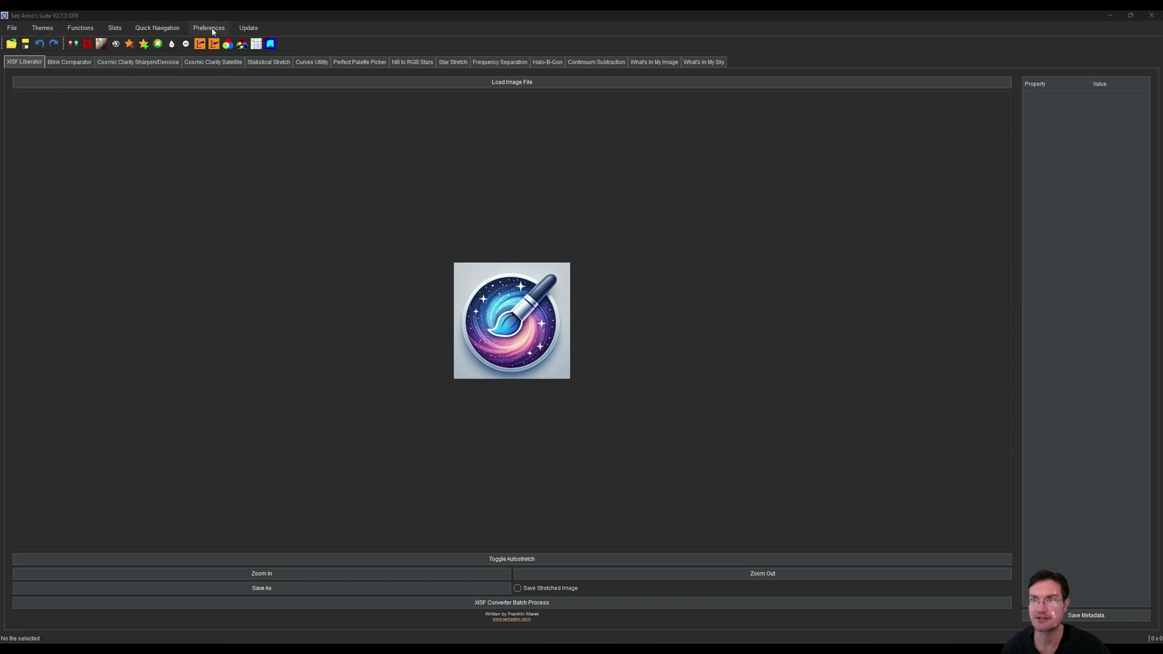
click(212, 41)
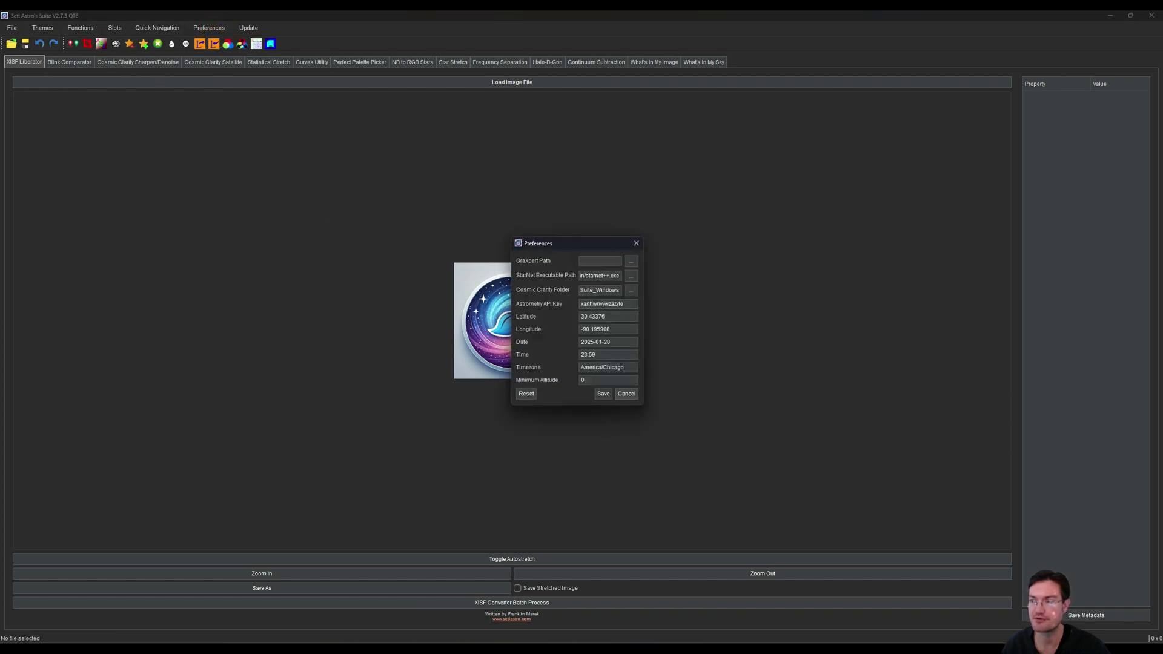
click(635, 241)
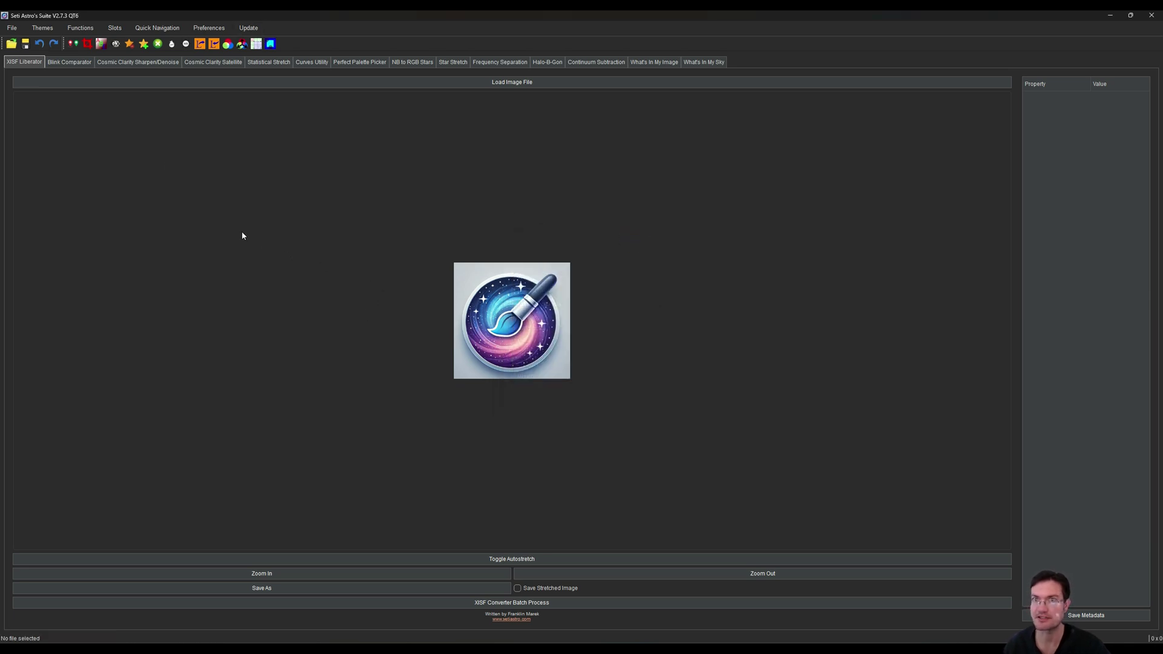
Open the Eagle Nebula Ha image eagleha.xisf
click(11, 43)
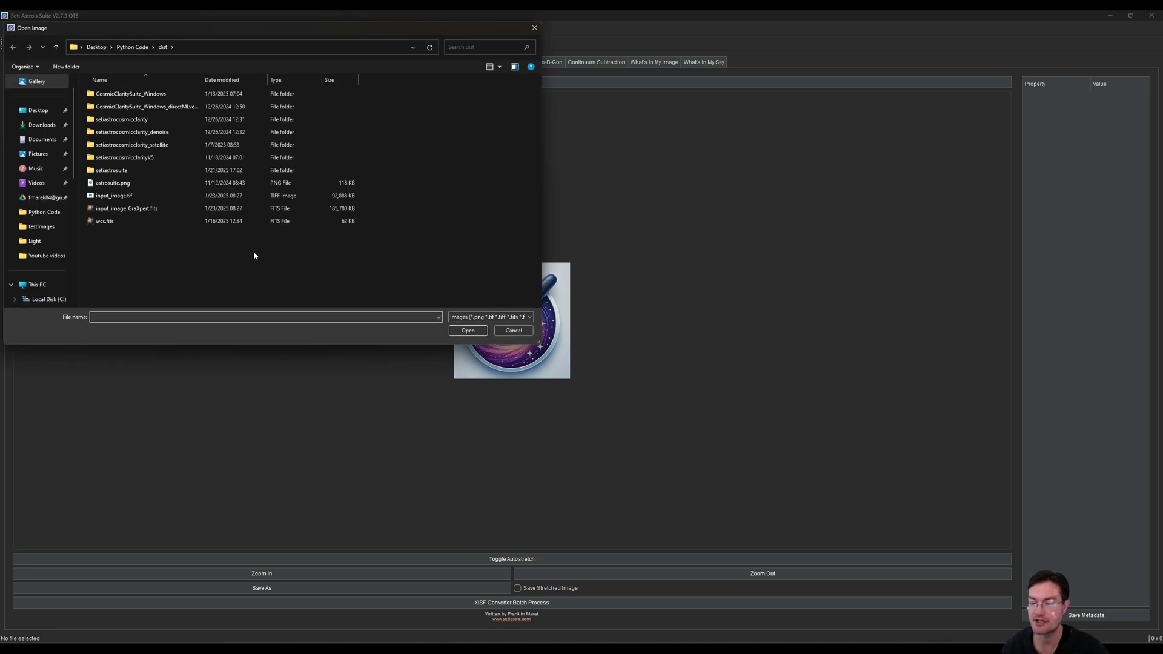
click(41, 226)
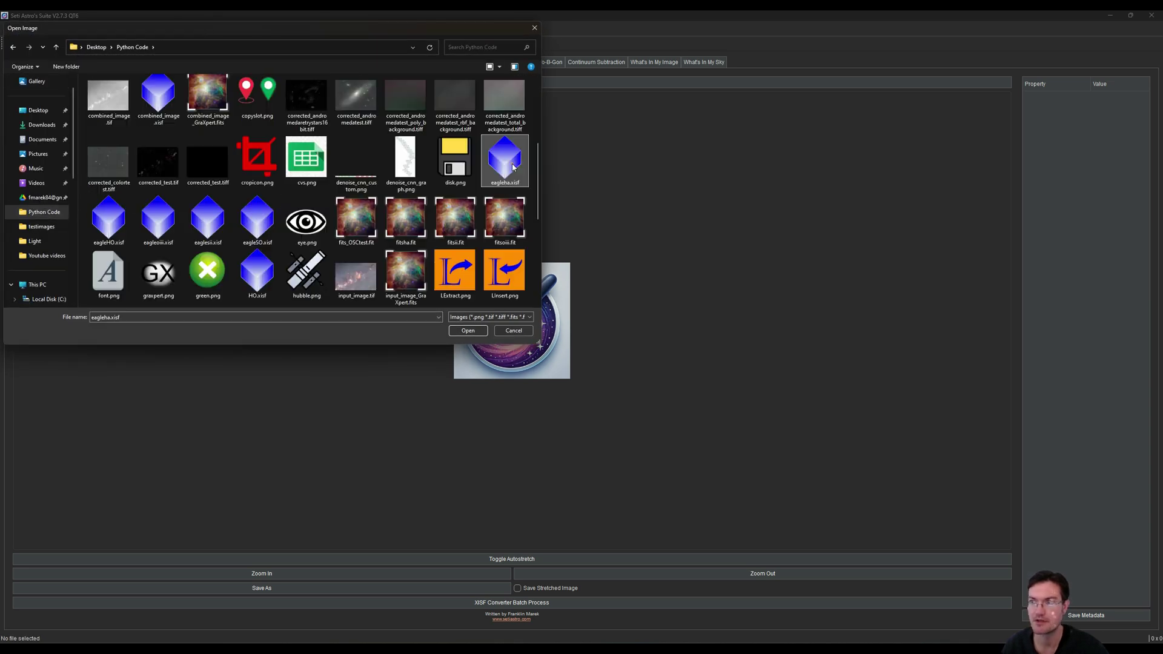
double_click(513, 165)
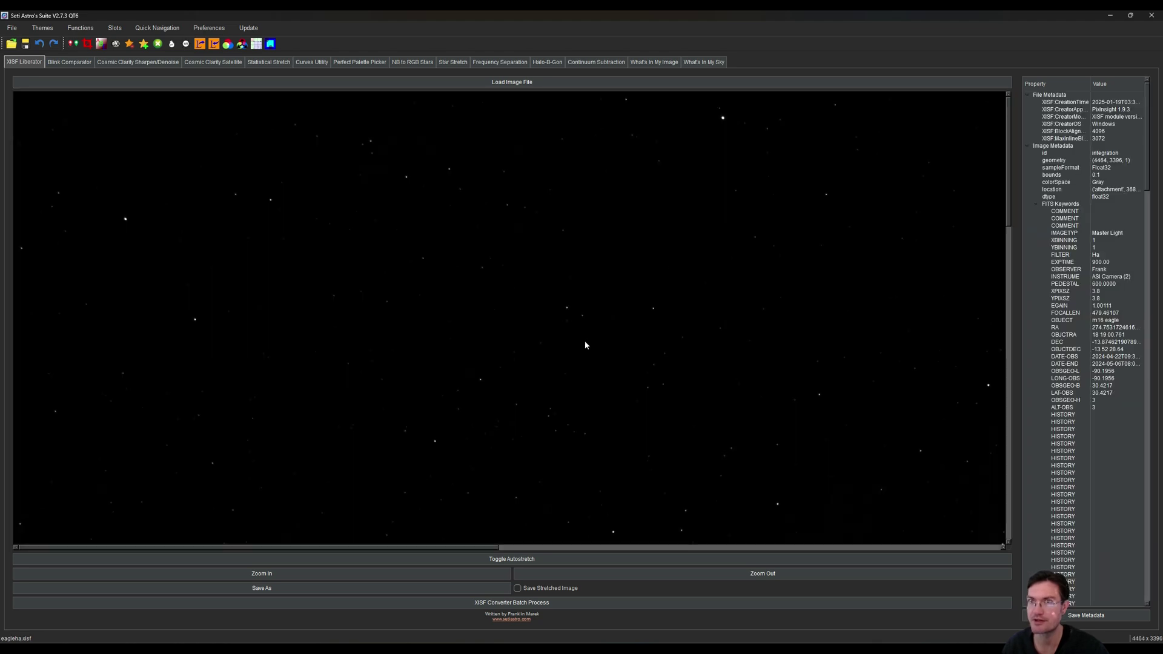
drag(585, 345, 376, 288)
Show the image in Cosmic Clarity Sharpen/Denoise with AutoStretch on, fitted to the preview
click(138, 62)
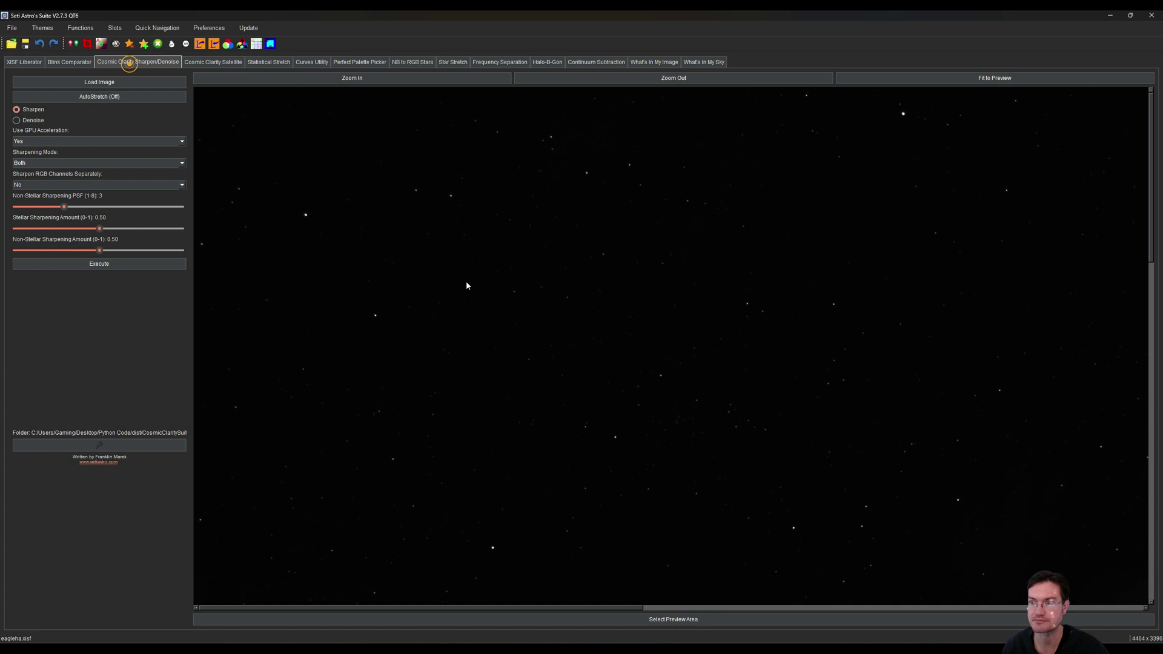
click(99, 97)
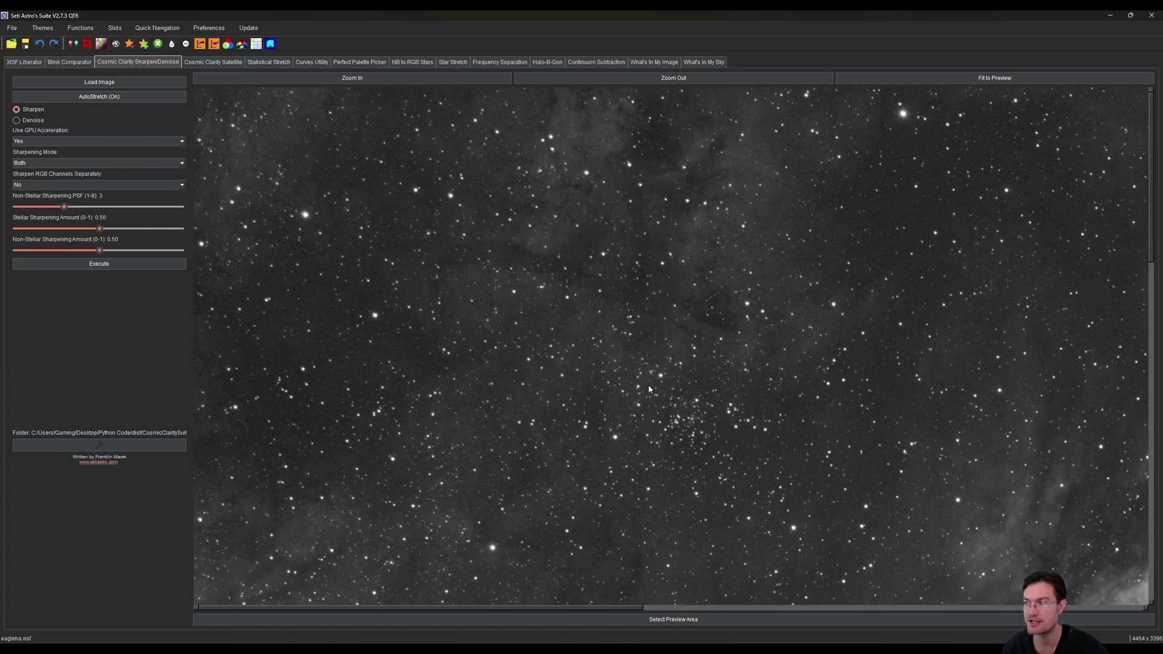
drag(692, 400, 522, 248)
click(985, 77)
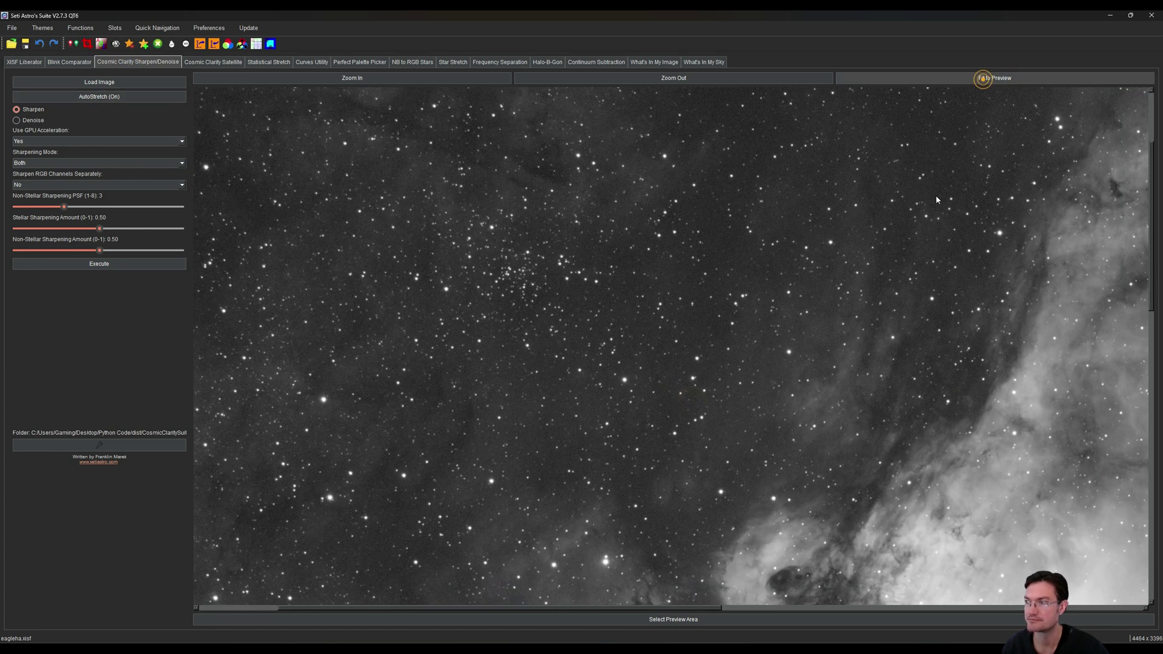
drag(705, 345, 694, 260)
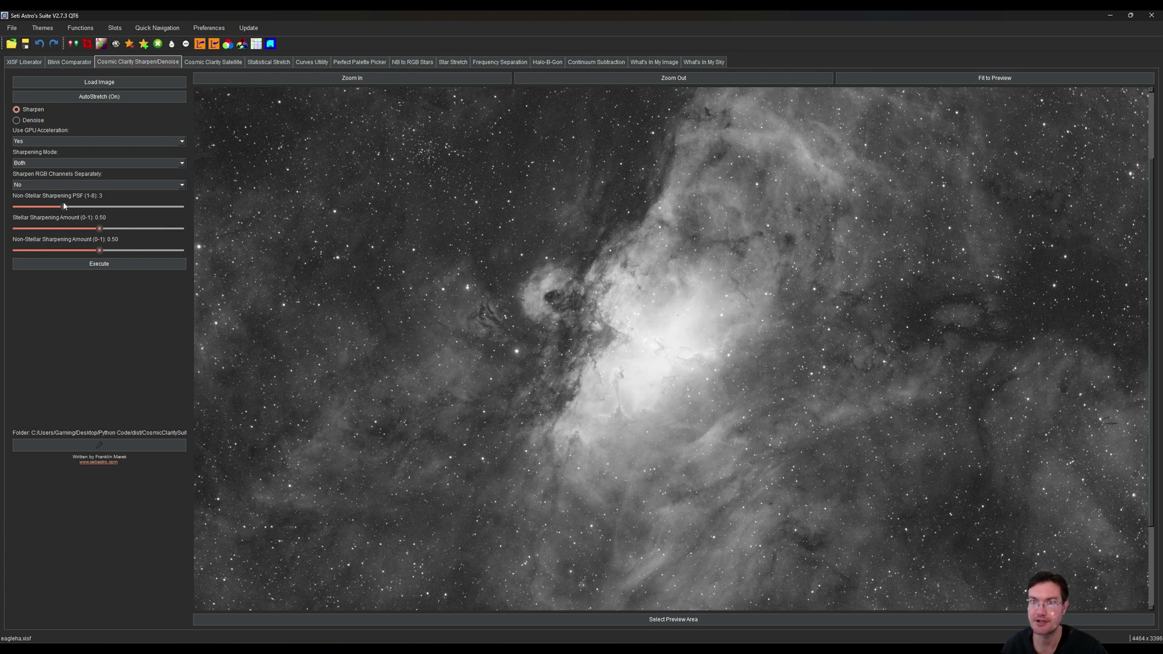
Sharpen with PSF 3.5 and stellar and non-stellar amounts of 0.70
drag(64, 206, 76, 206)
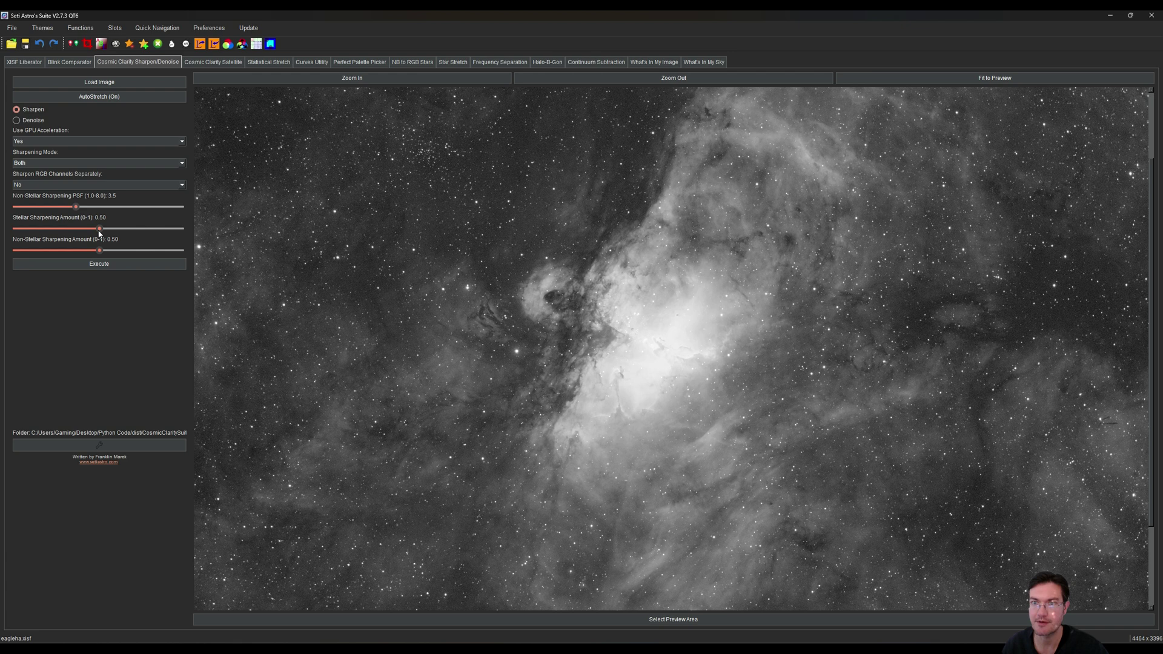
drag(100, 229, 132, 250)
scroll(115, 253, up, 1)
click(97, 266)
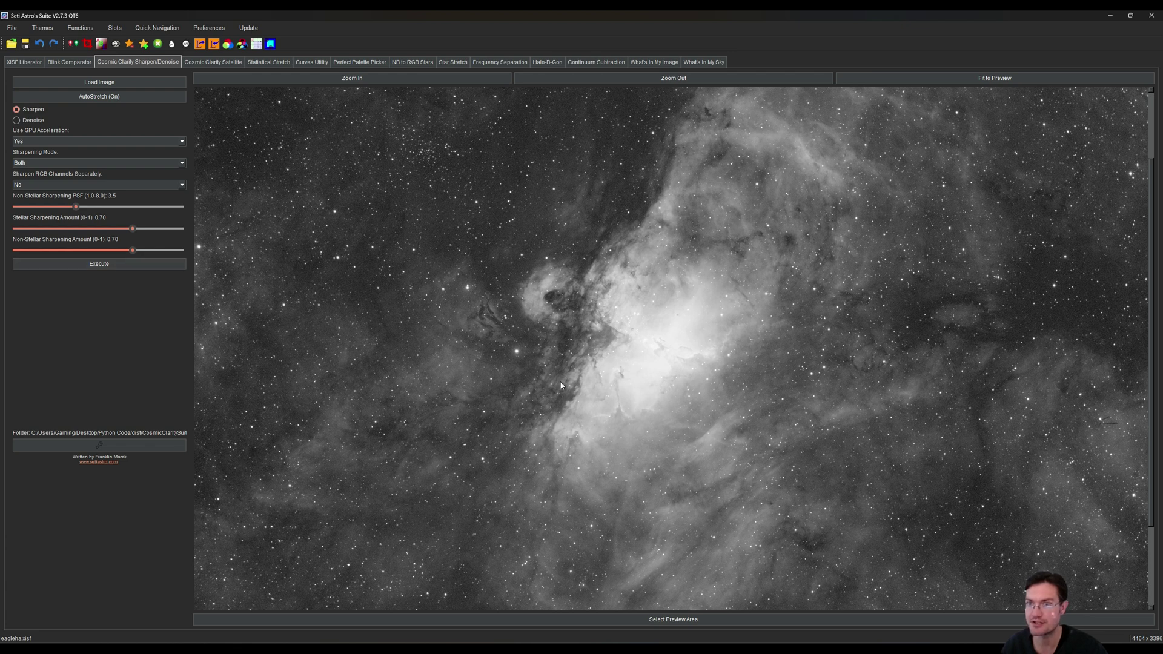
click(112, 266)
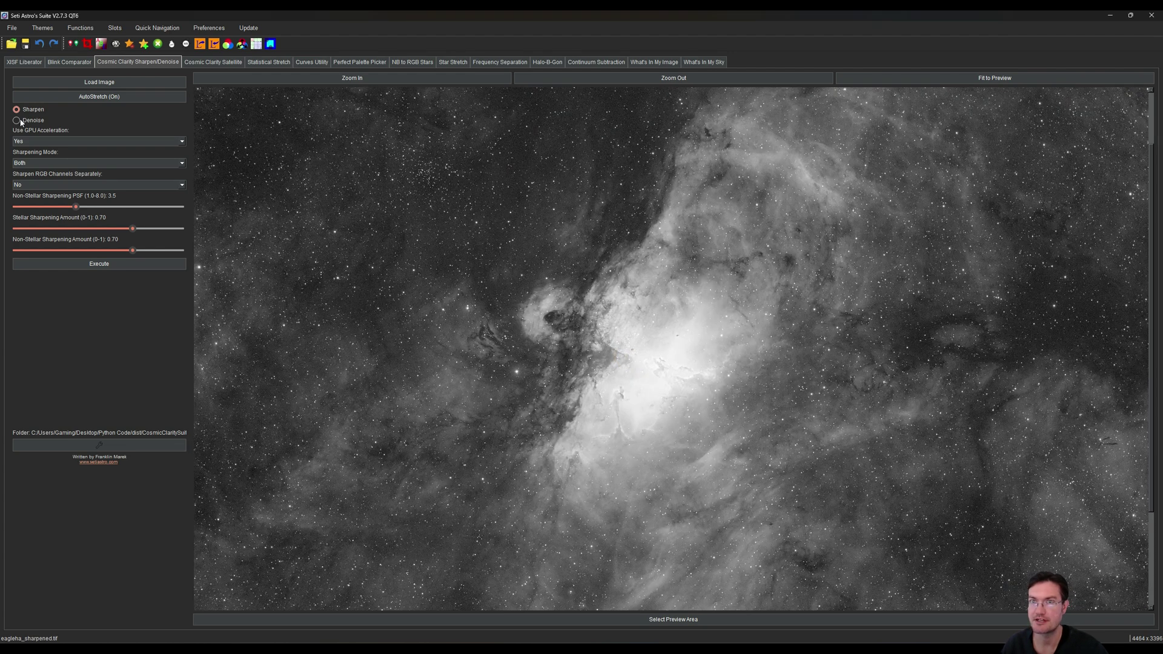
Run Cosmic Clarity Denoise at strength 0.80 in luminance mode, producing eagleha_sharpened_denoised.tif
click(17, 121)
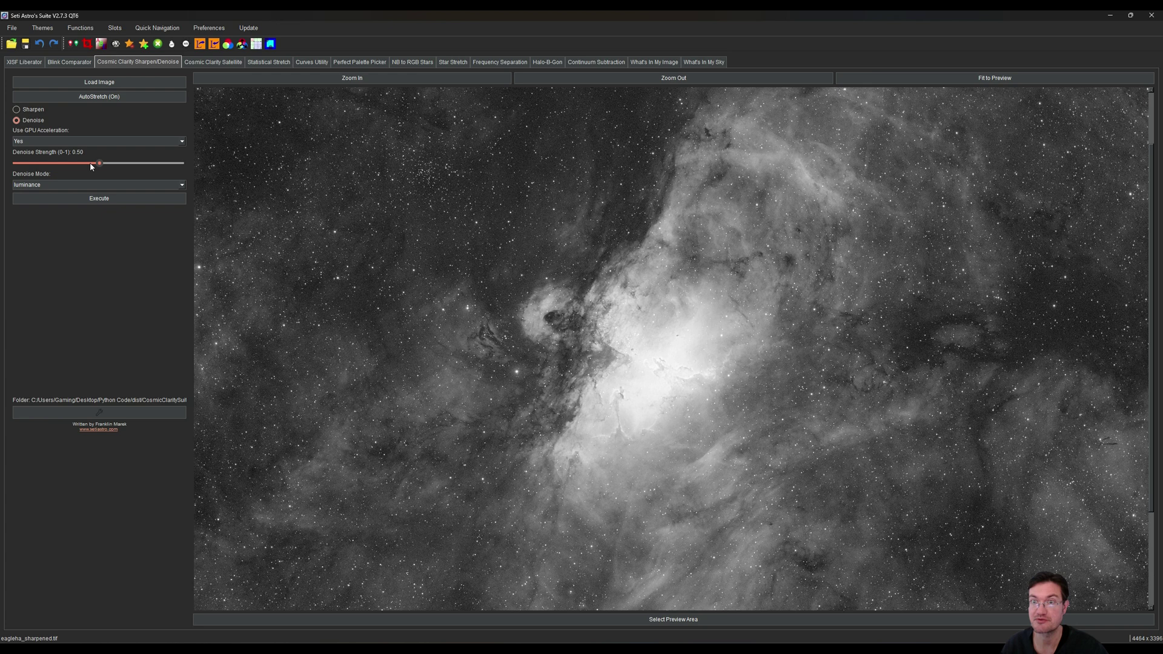
drag(100, 164, 150, 165)
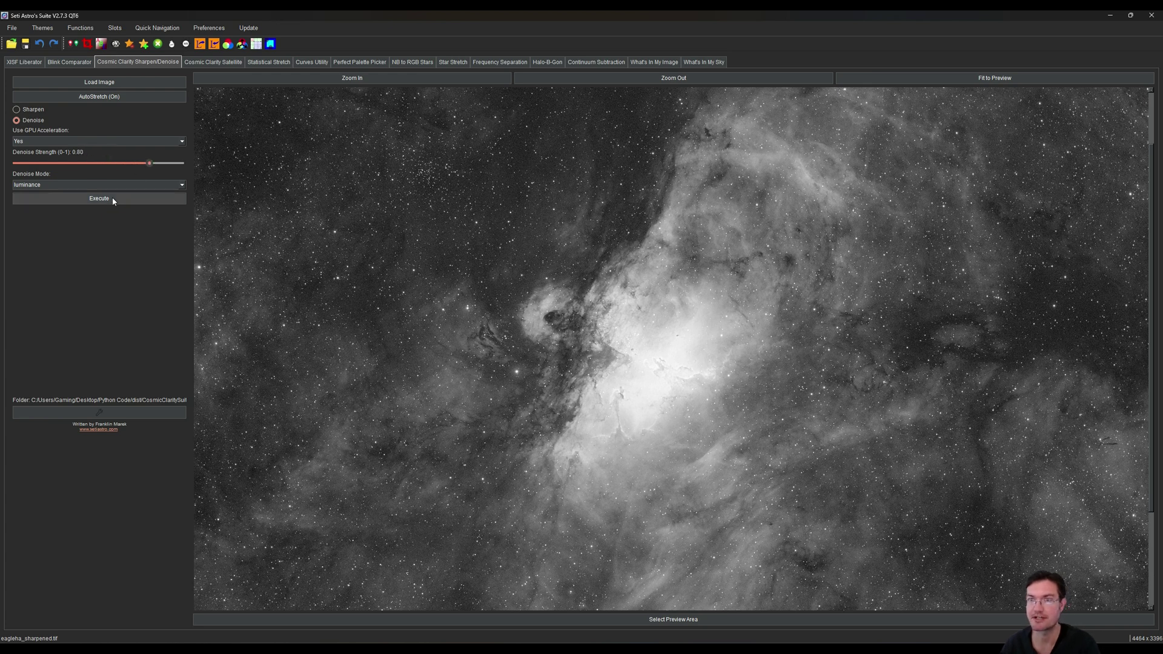
click(95, 202)
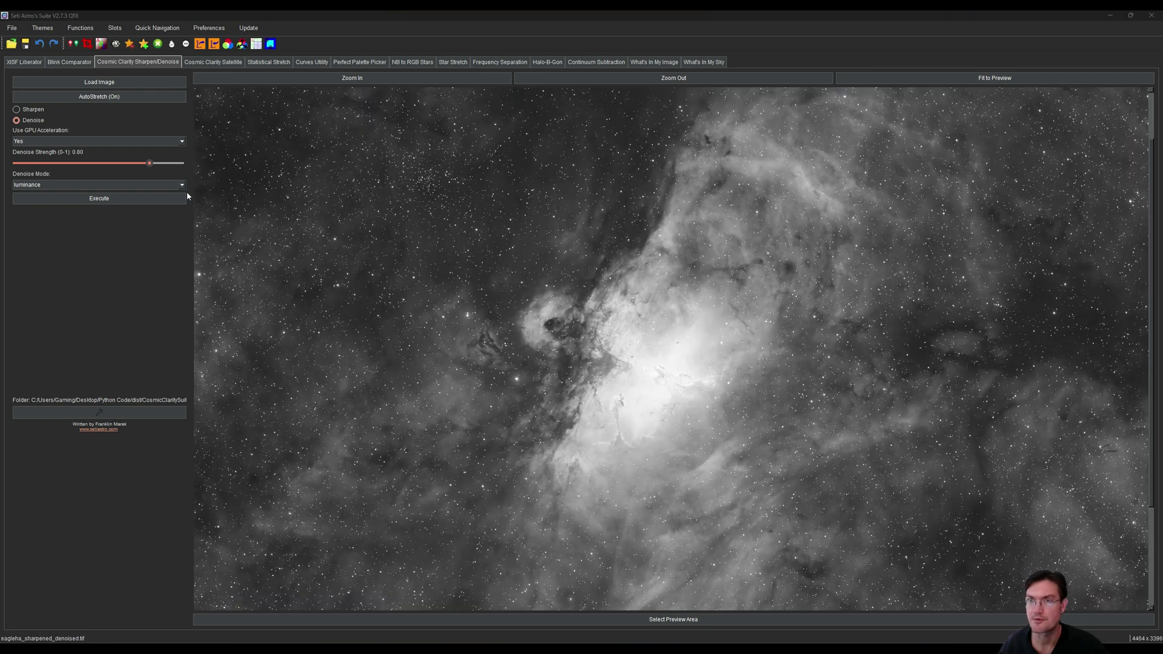
Remove the stars from the Ha image with StarNet, answering the linearity and stretching prompts
click(129, 43)
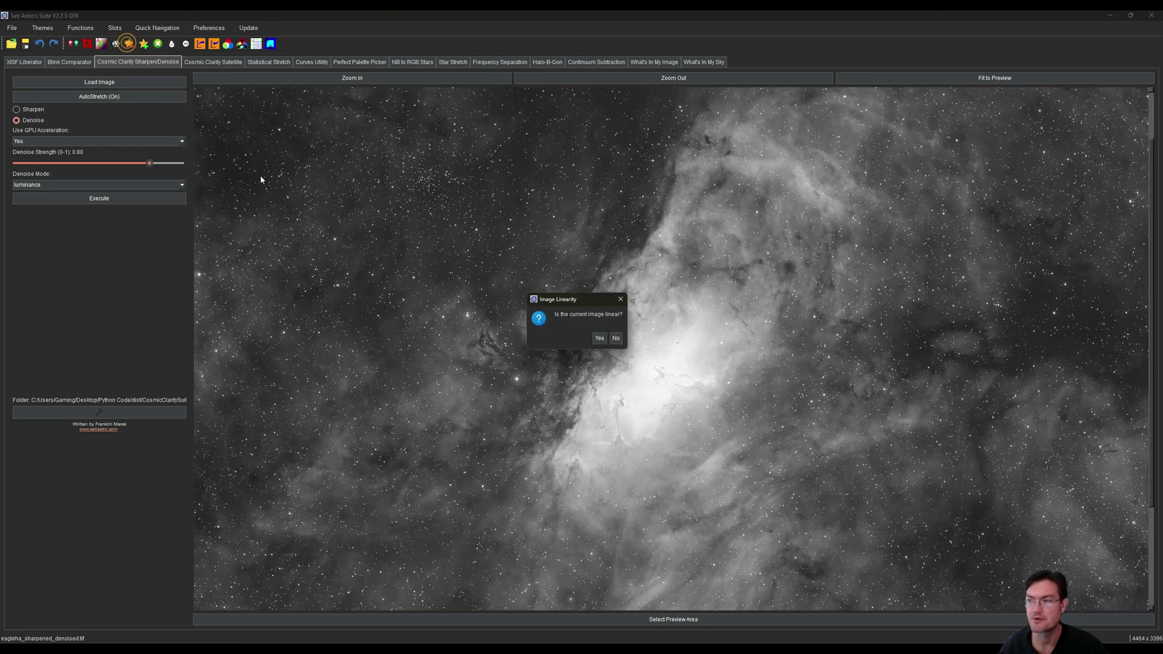
click(599, 338)
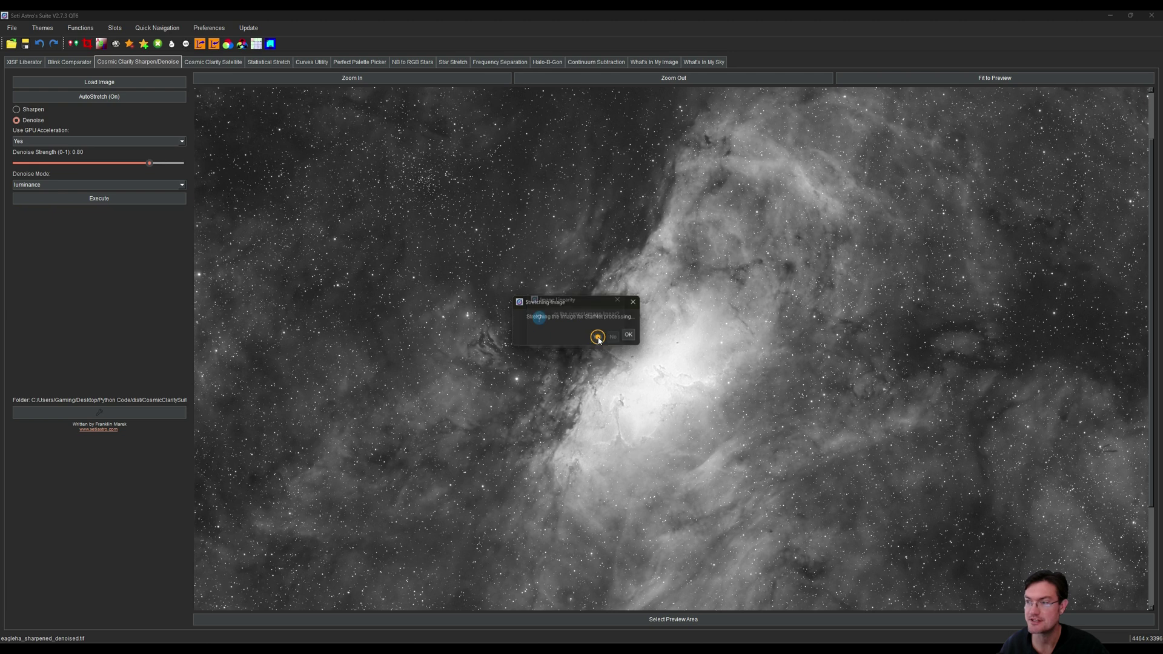
click(631, 337)
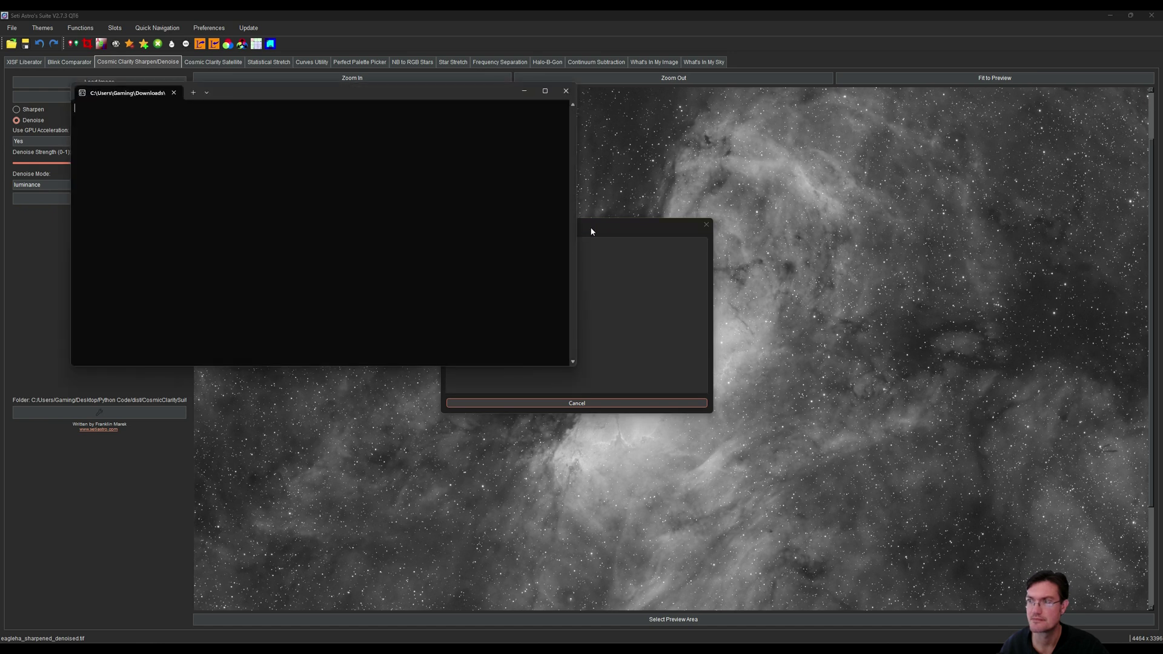
click(594, 230)
click(594, 230)
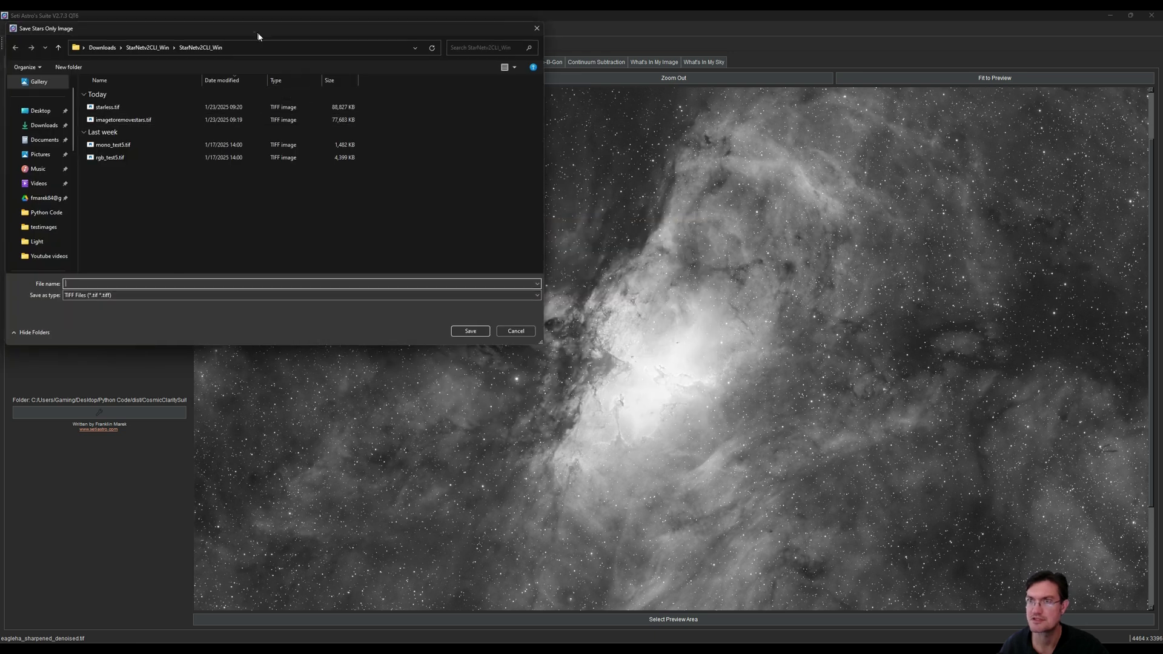
Save the stars-only image as eaglehastarsonly.tif in the Python Code folder
drag(253, 28, 490, 133)
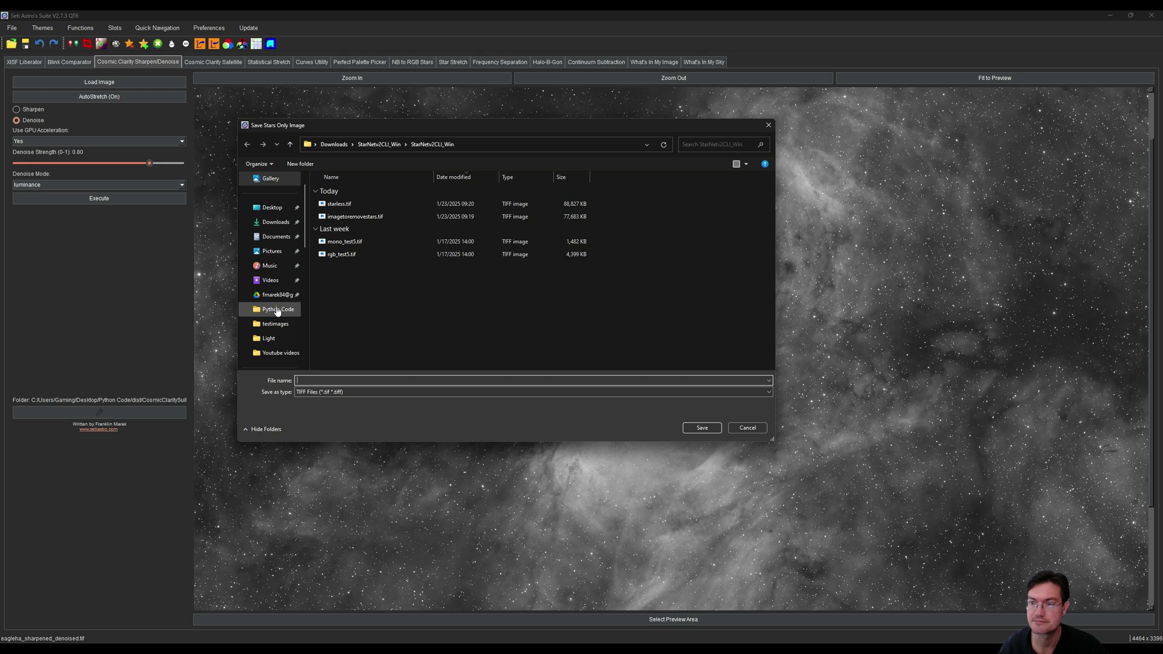
click(277, 309)
click(346, 380)
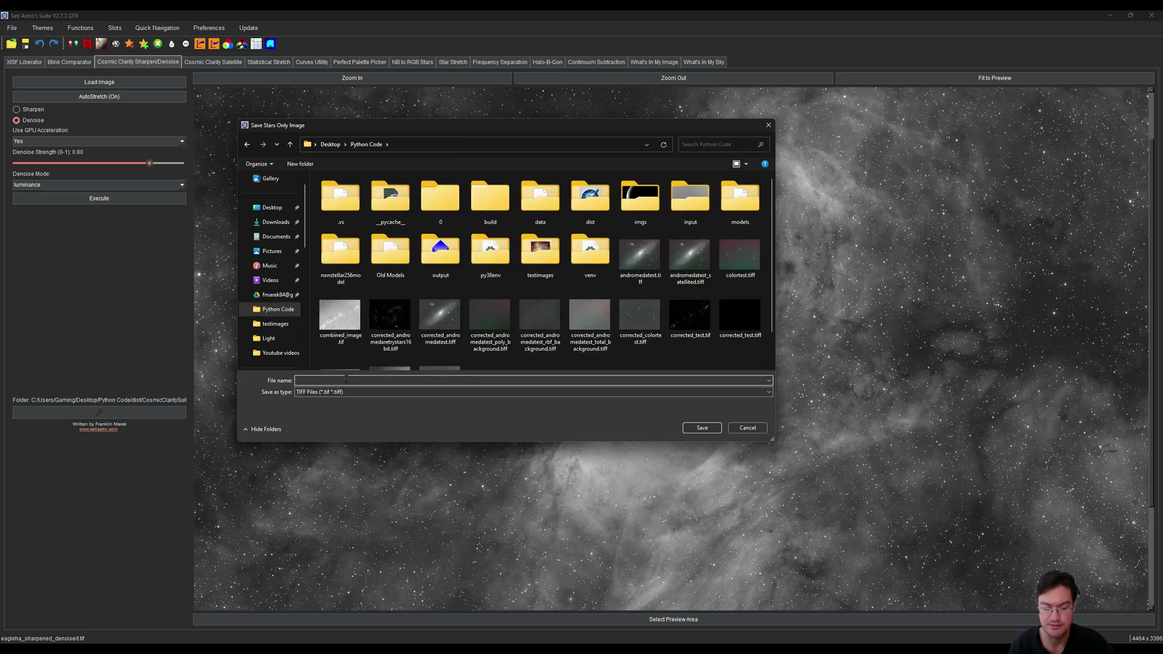
text(eaglehastarsonly.tif)
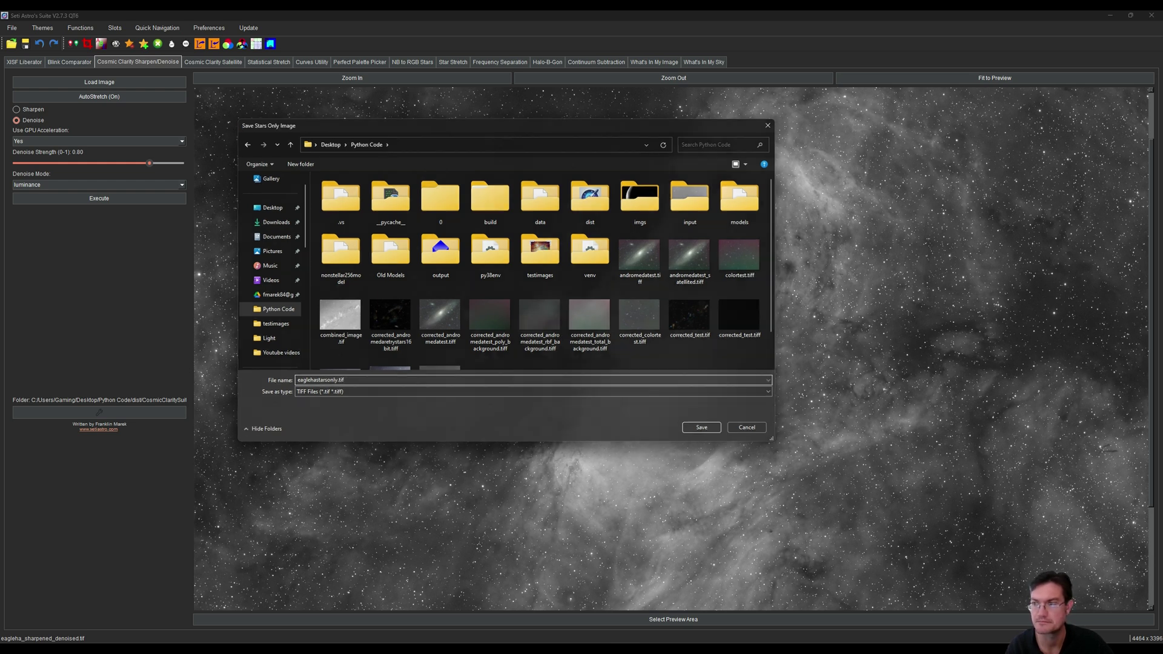
key(Return)
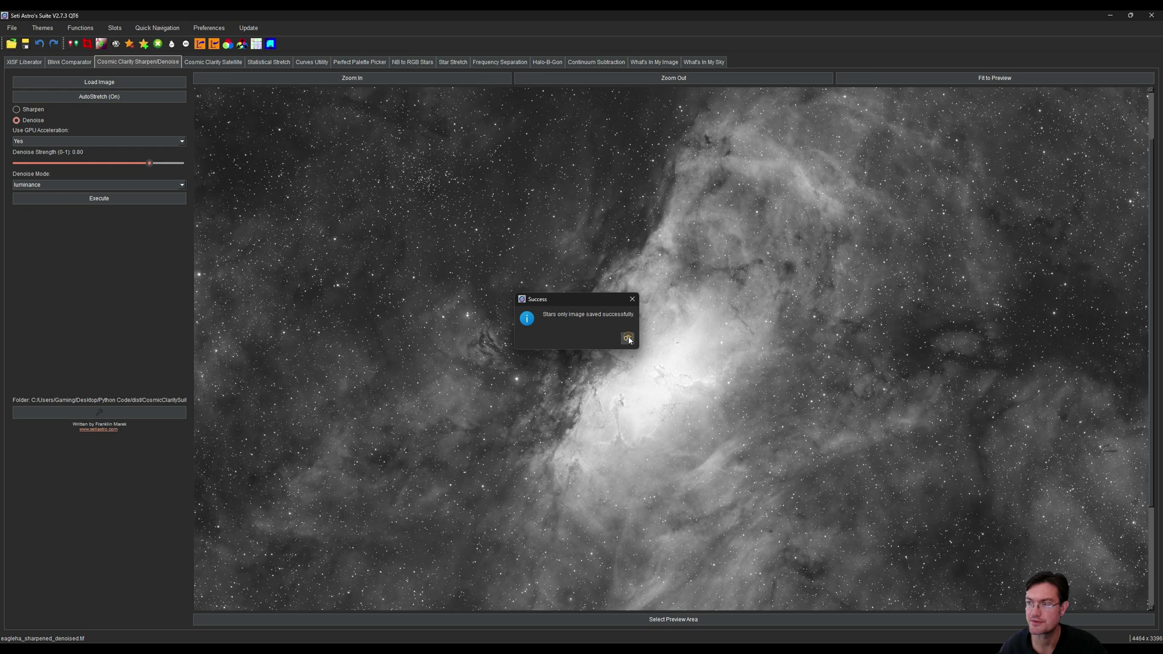
click(627, 338)
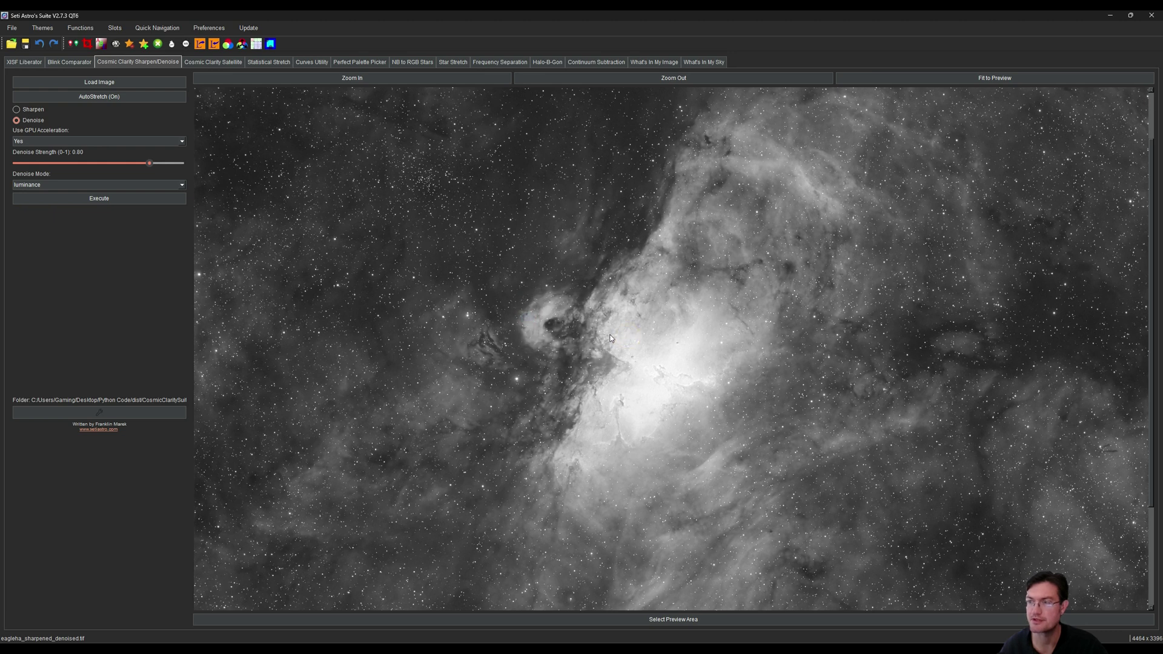
Fit the starless Ha image in view and inspect the nebula
scroll(610, 338, up, 3)
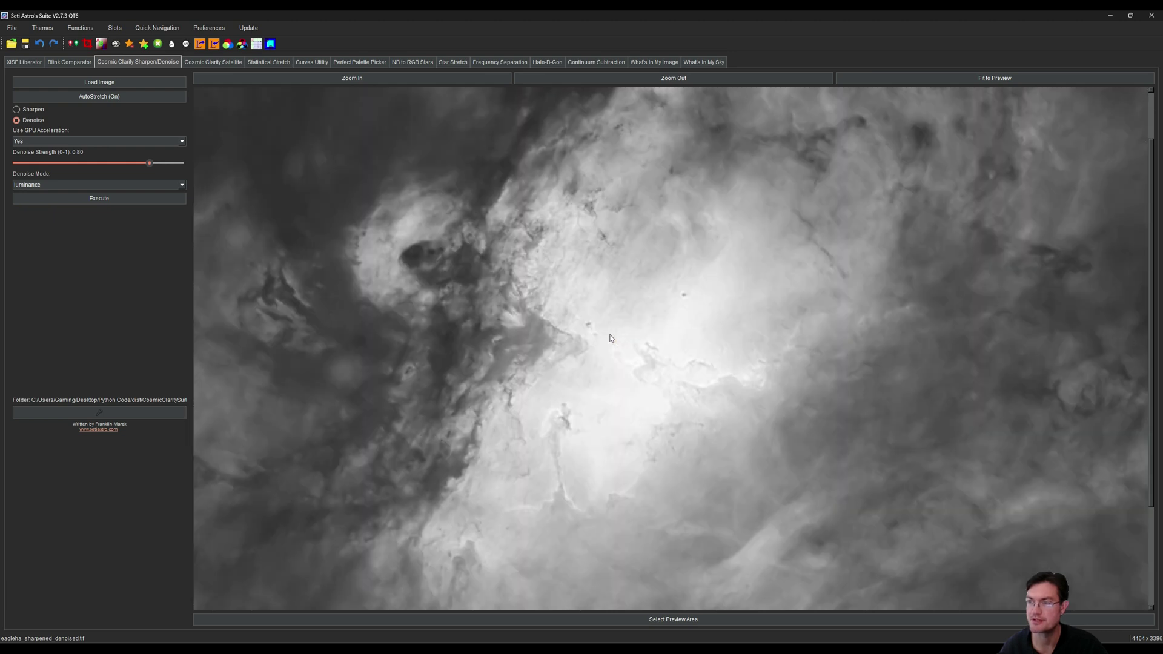
click(947, 76)
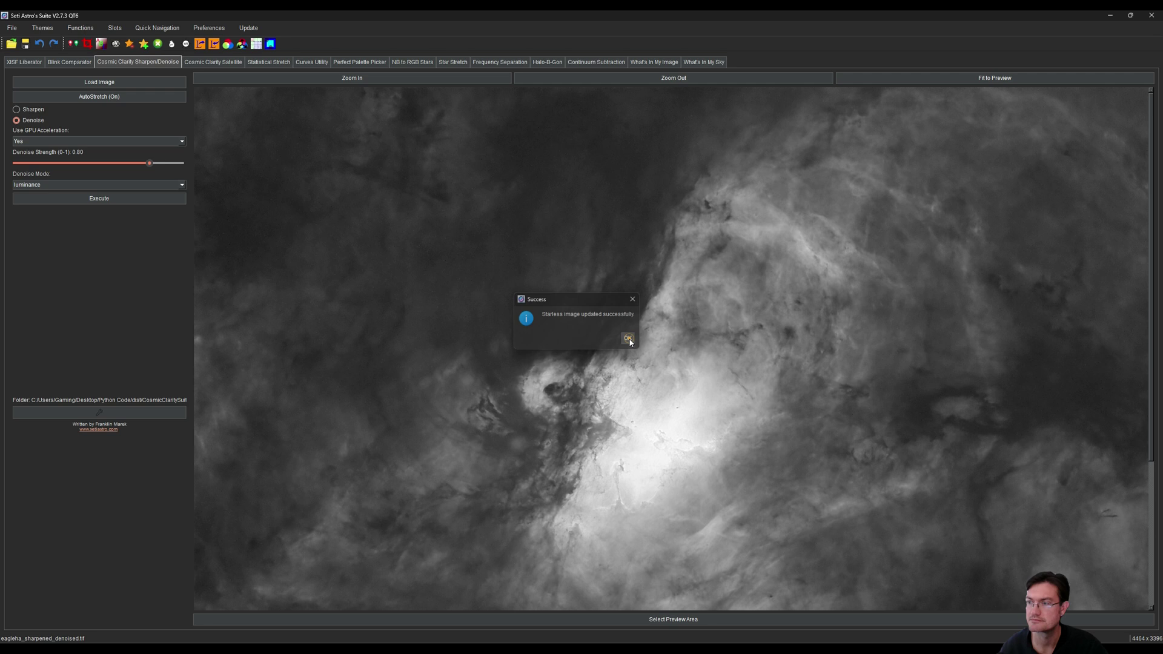
click(629, 338)
scroll(635, 427, down, 5)
scroll(639, 424, up, 3)
drag(471, 367, 560, 422)
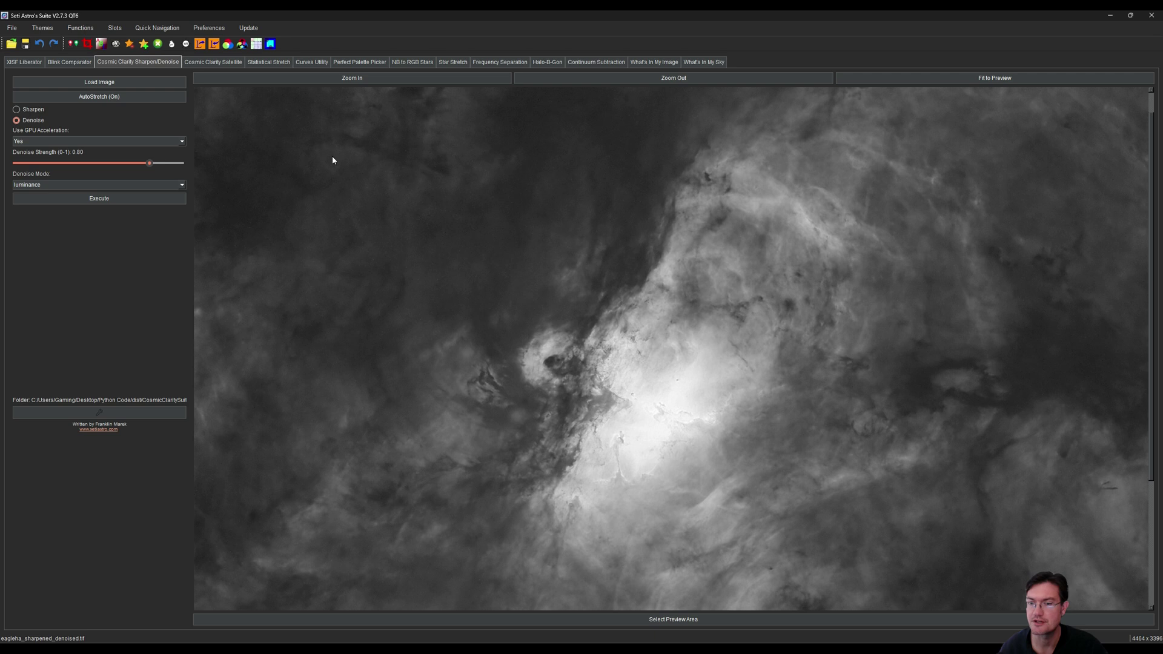
Preview an unlinked Statistical Stretch on the starless Ha image
click(271, 62)
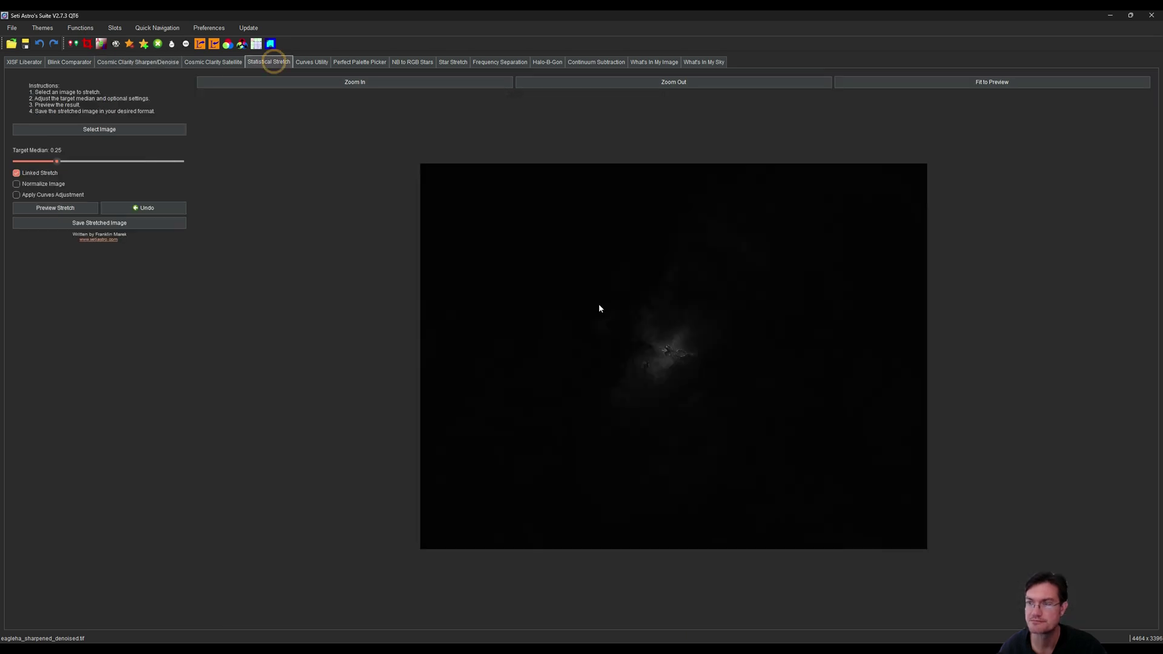
click(23, 173)
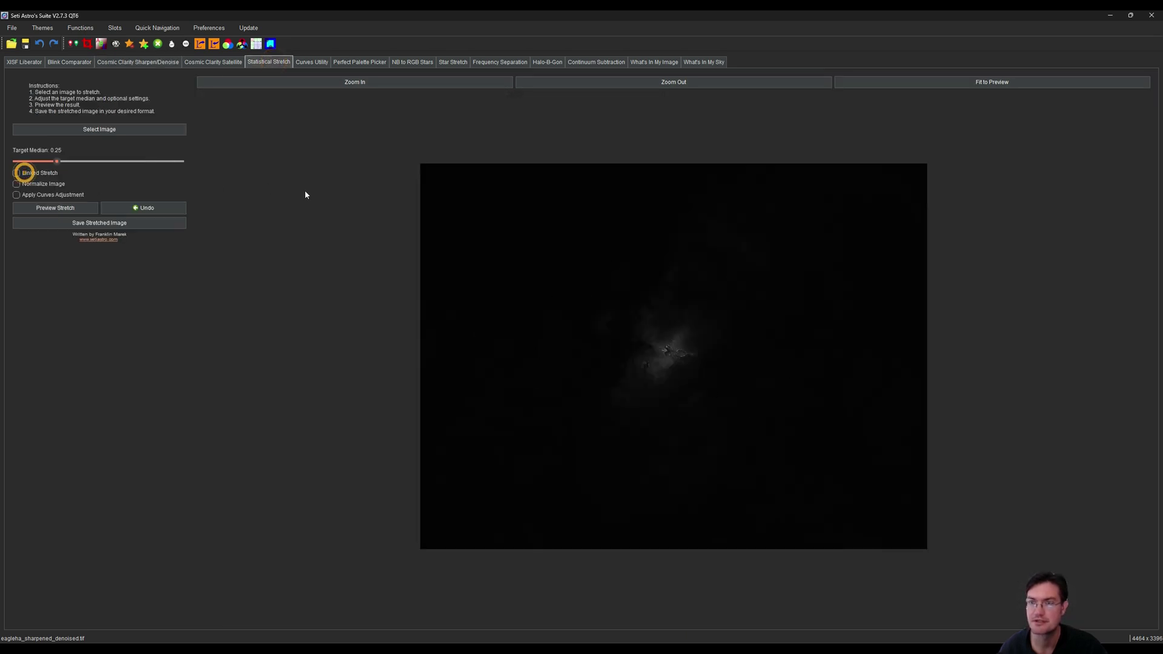
click(74, 210)
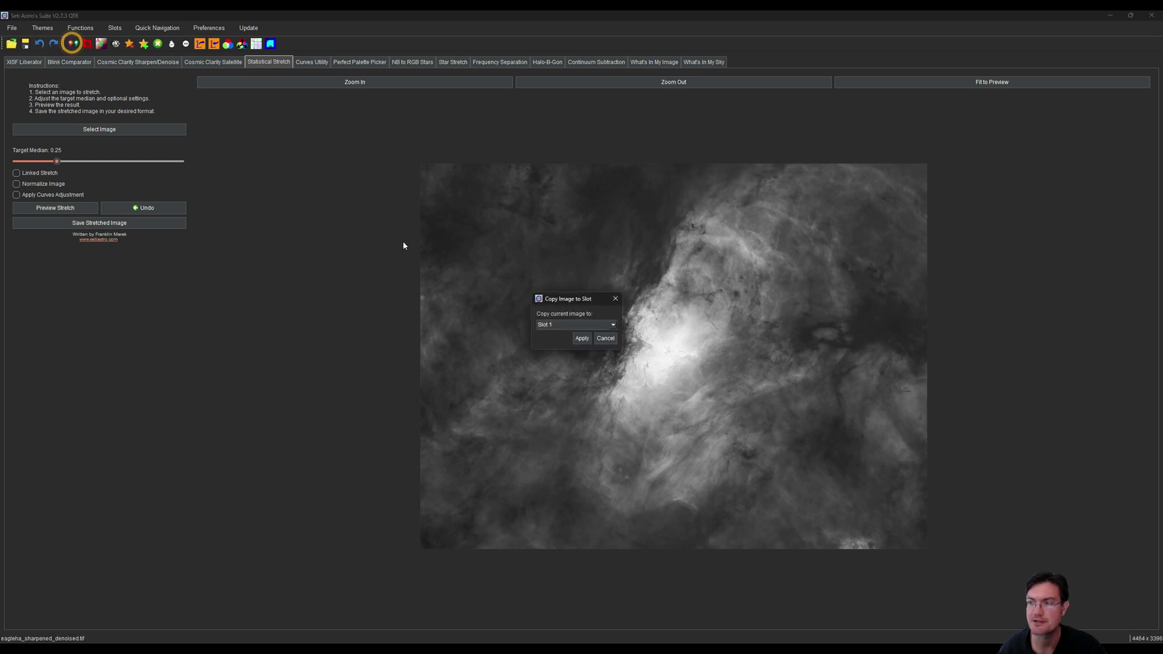
Copy the stretched image into Slot 1 and check it in the Slot 1 preview
click(582, 339)
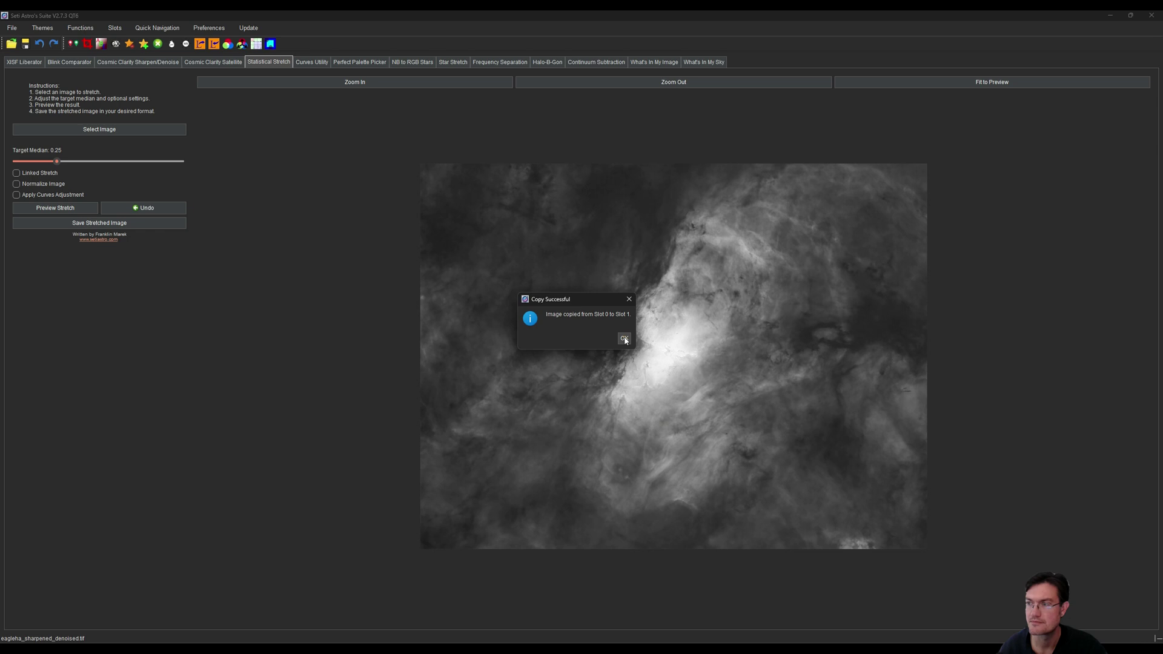
click(624, 340)
click(114, 28)
click(122, 49)
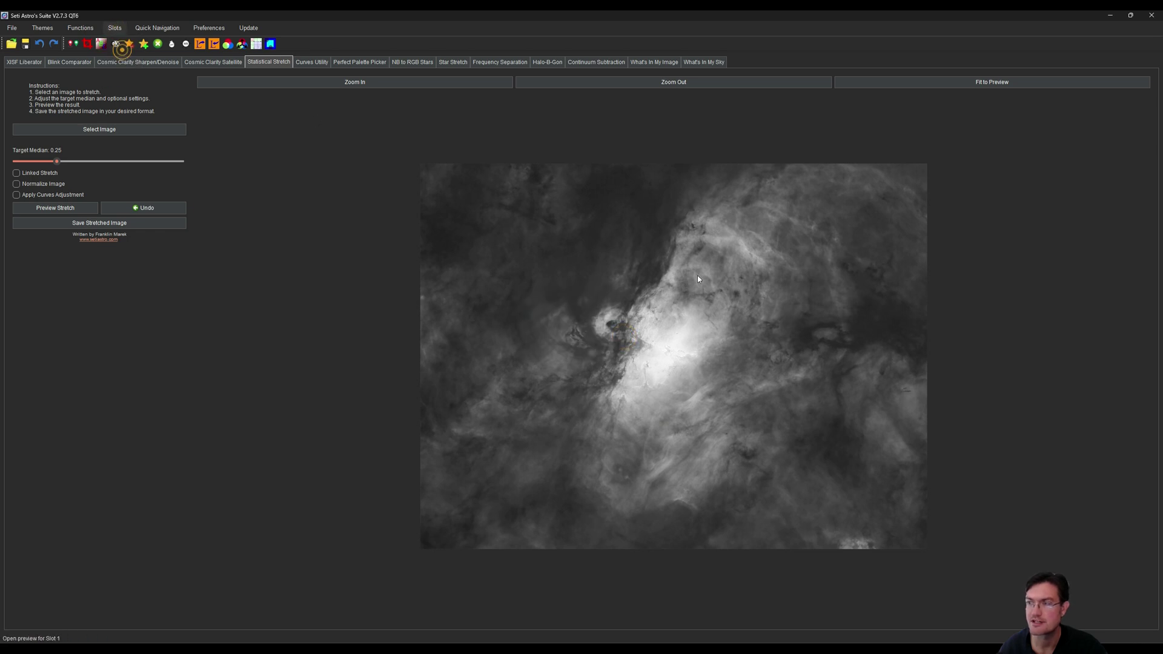
drag(637, 318, 869, 220)
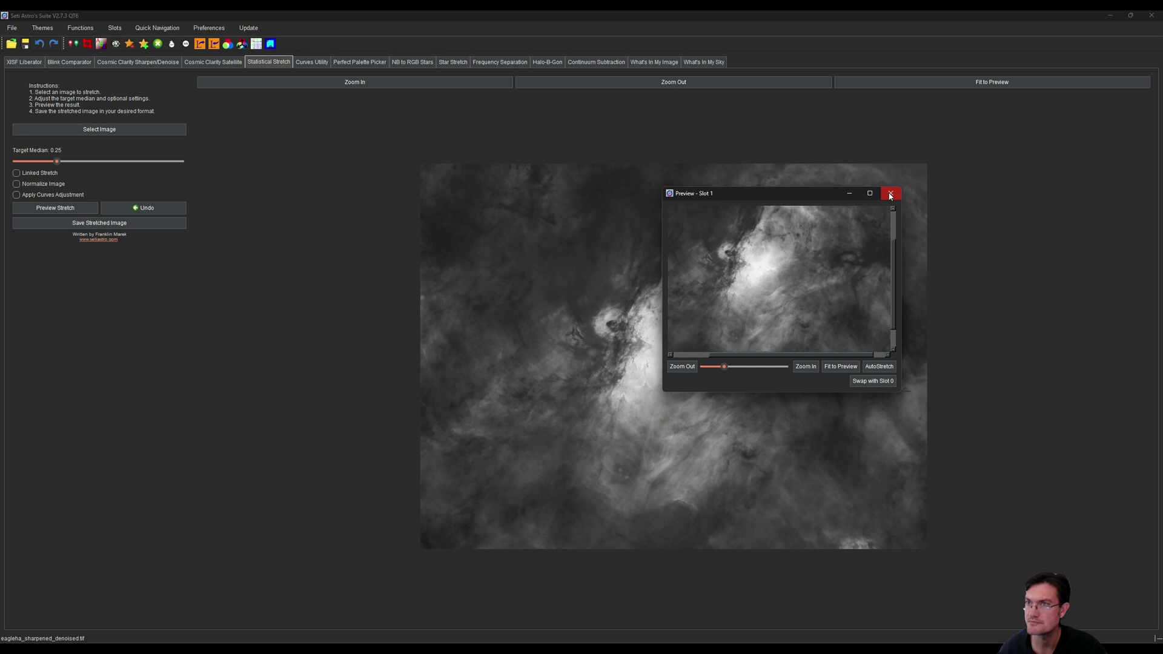
click(890, 193)
Load eagleoiii.xisf and set Cosmic Clarity to sharpening mode
click(117, 61)
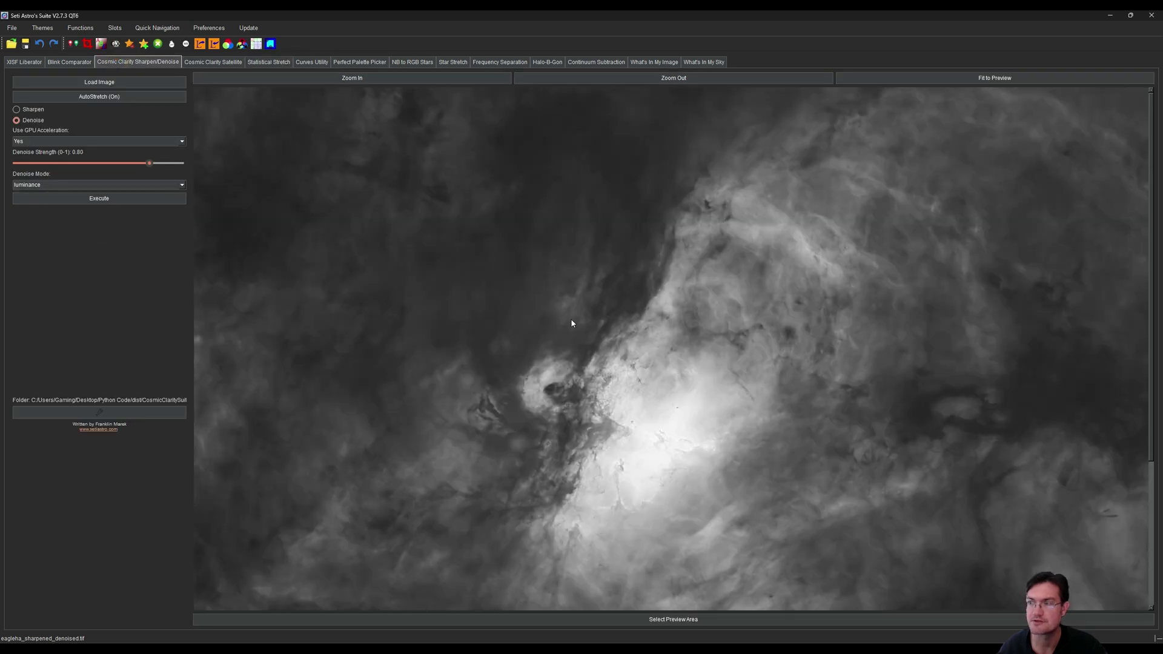
scroll(572, 323, down, 1)
click(12, 44)
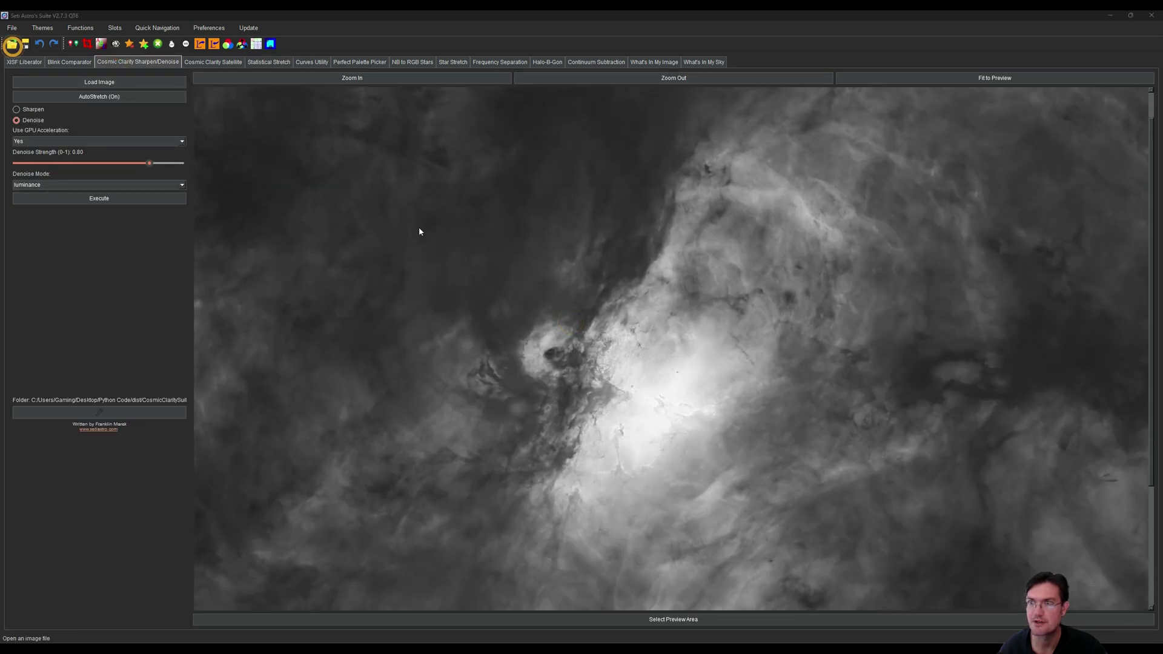
double_click(445, 313)
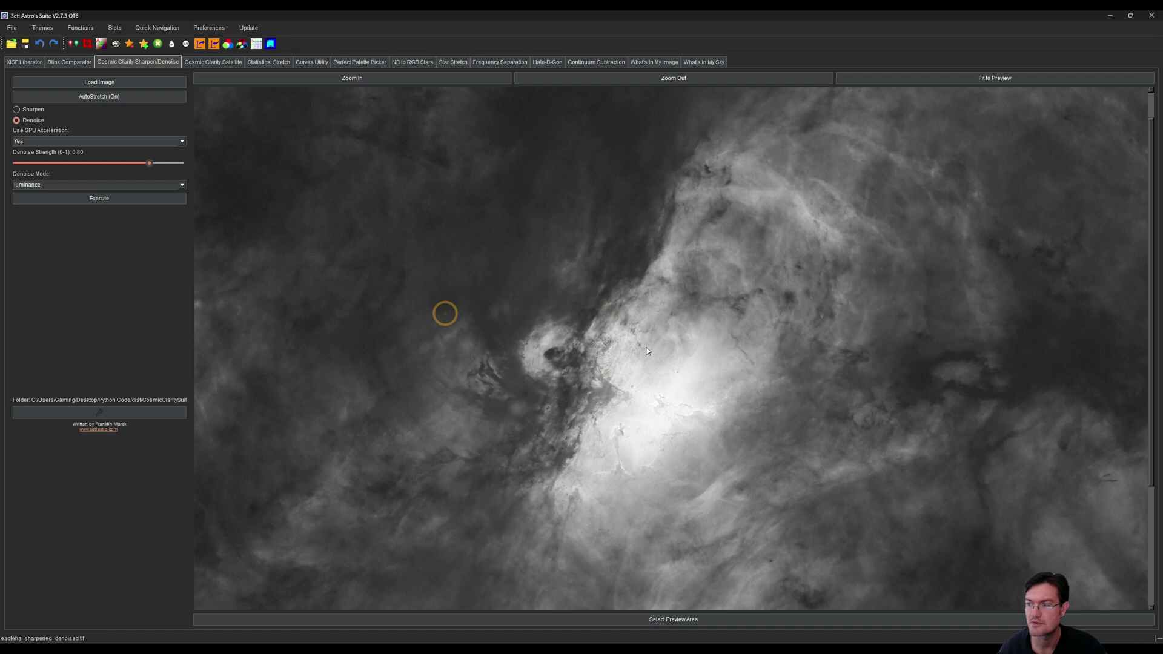
click(681, 309)
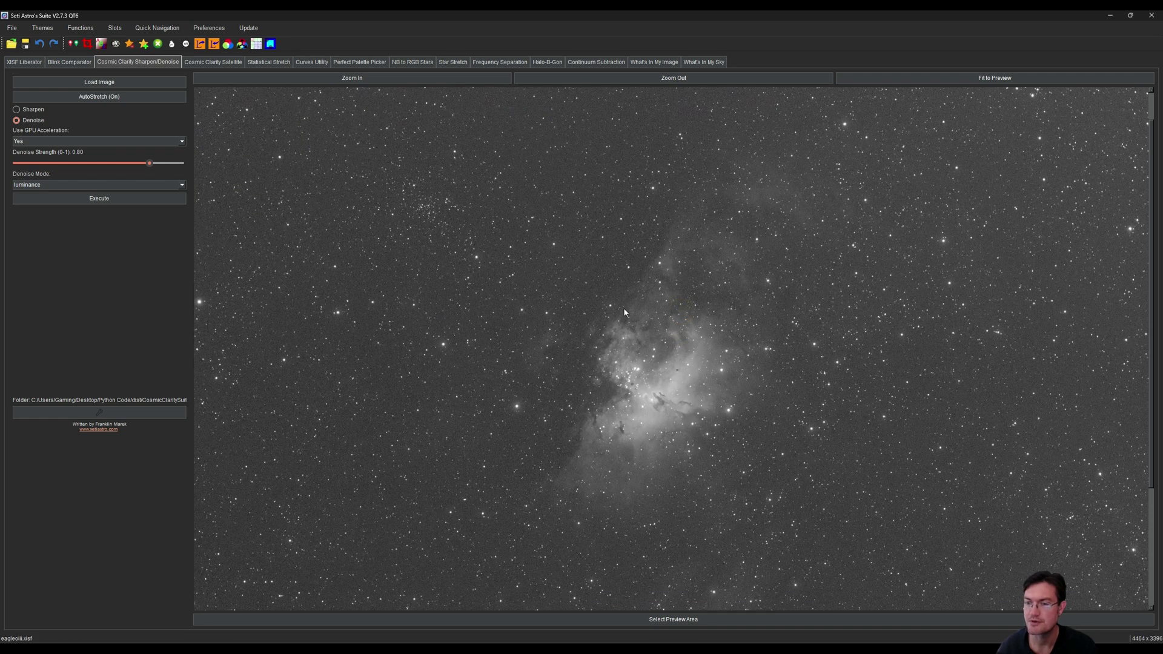
click(30, 110)
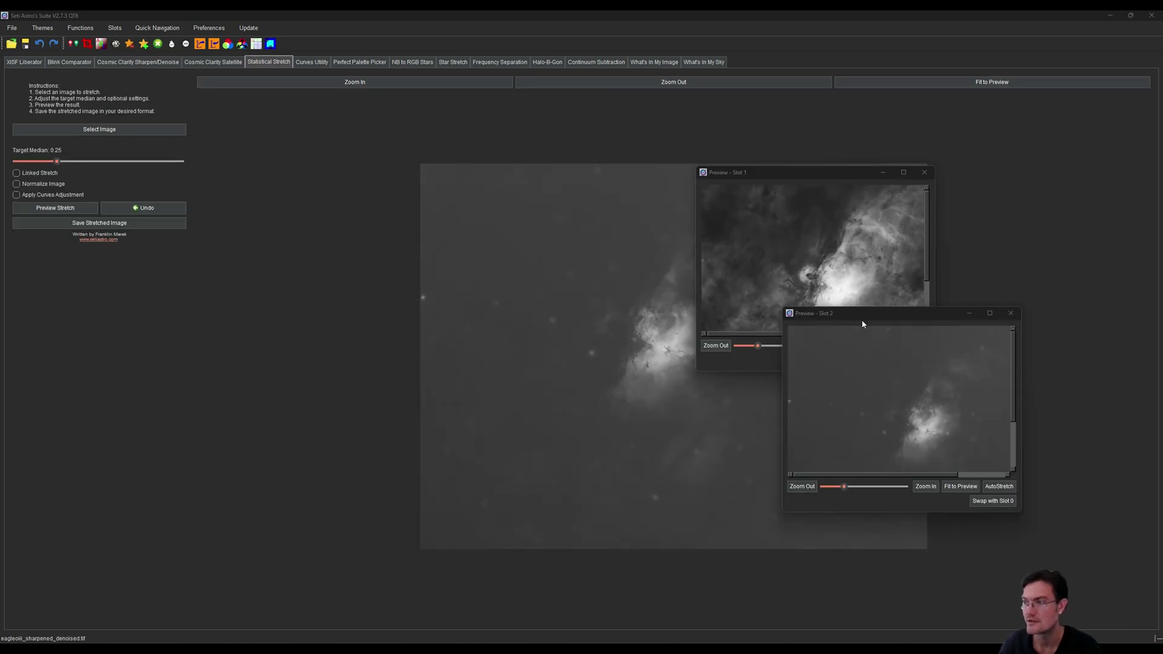
Close the Slot 1 and 2 previews and preview the OIII stretch at target median 0.20
drag(859, 324, 859, 385)
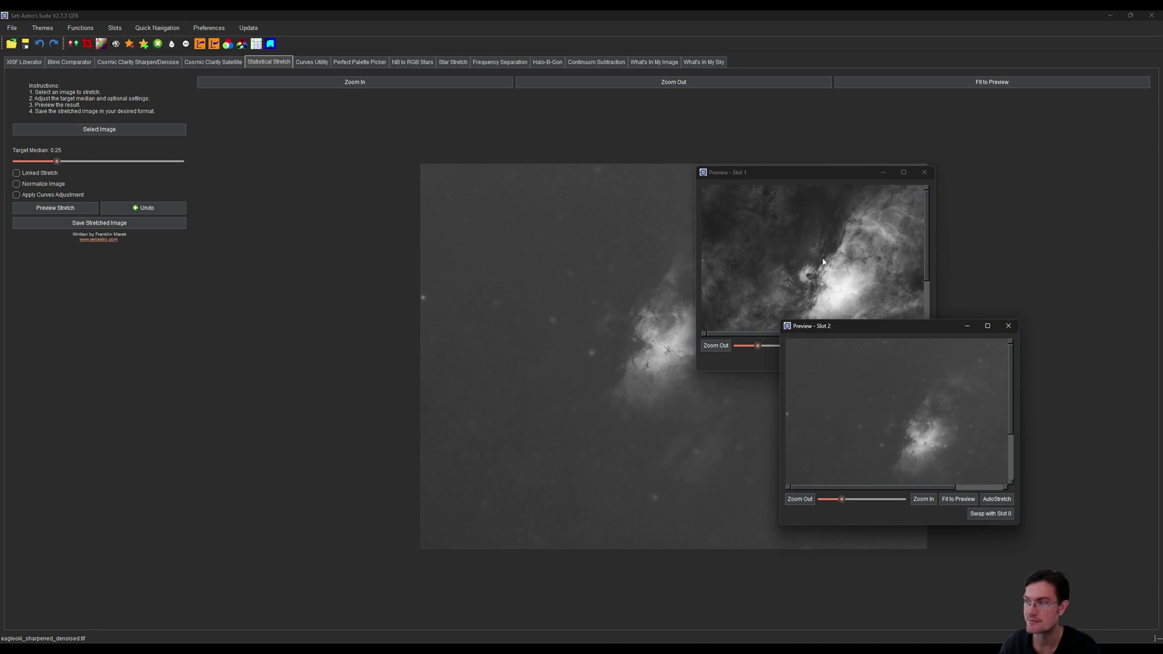
click(1008, 326)
click(923, 174)
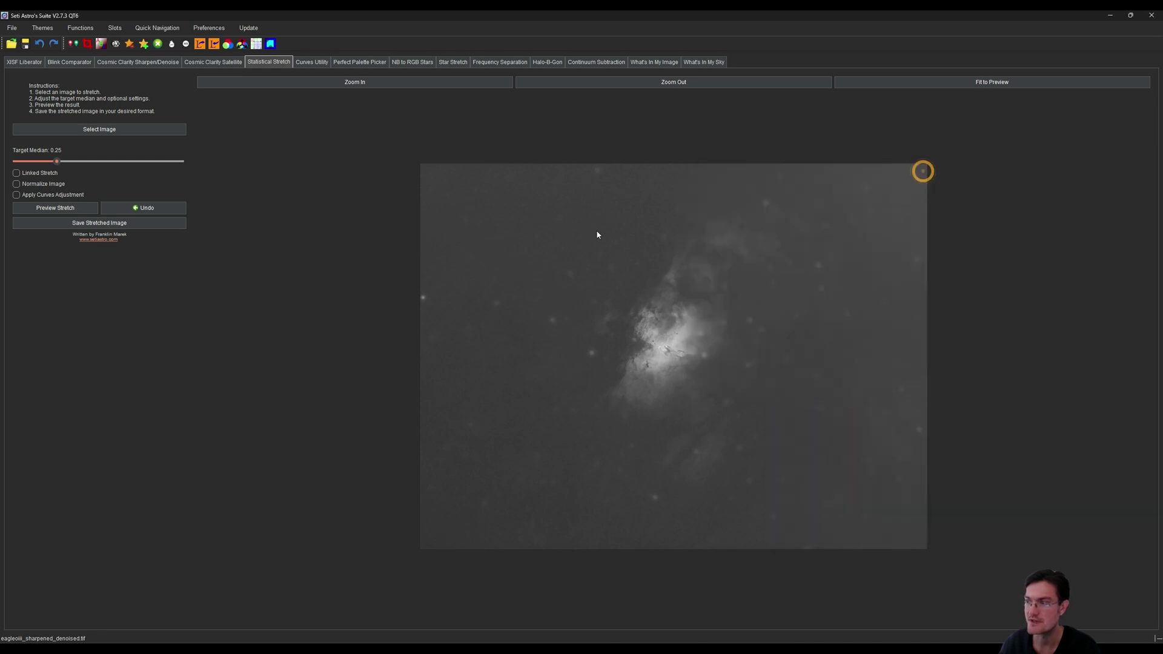
drag(56, 162, 47, 163)
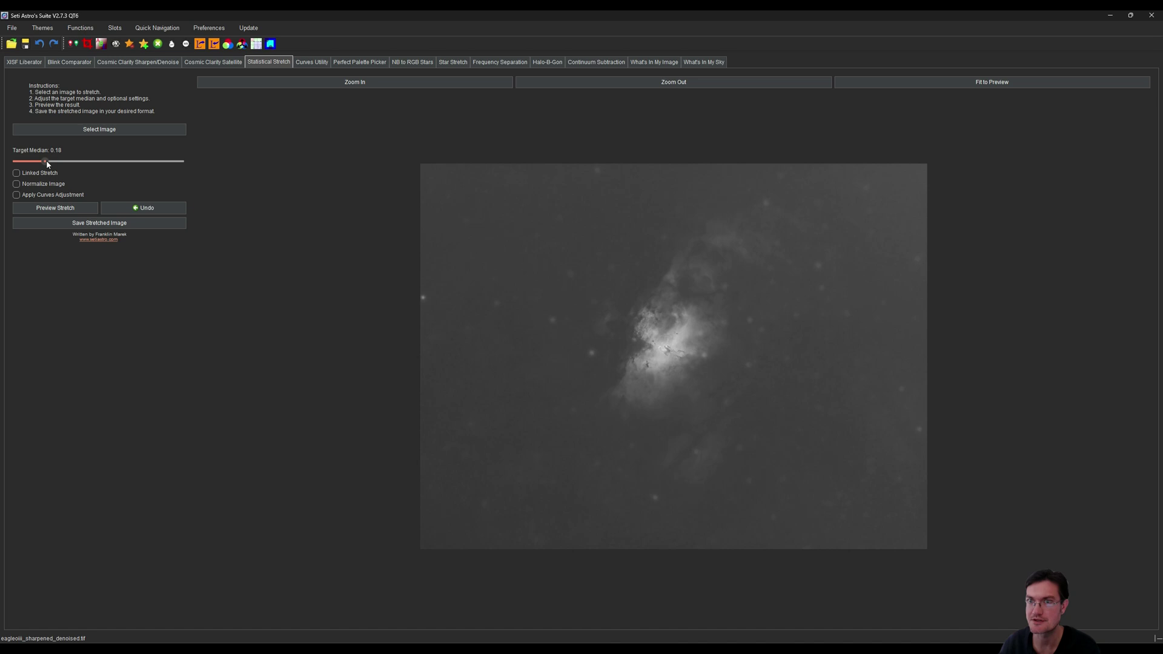
click(53, 208)
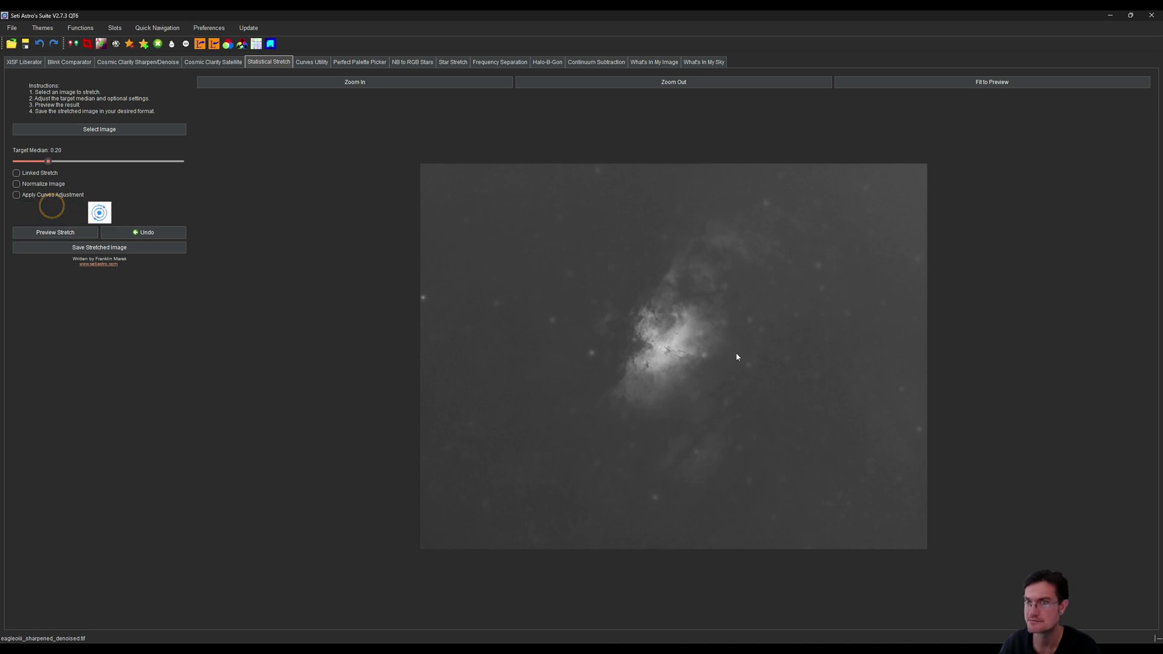
Brighten the OIII nebula in Curves by raising the upper point and lowering the lower one
click(312, 62)
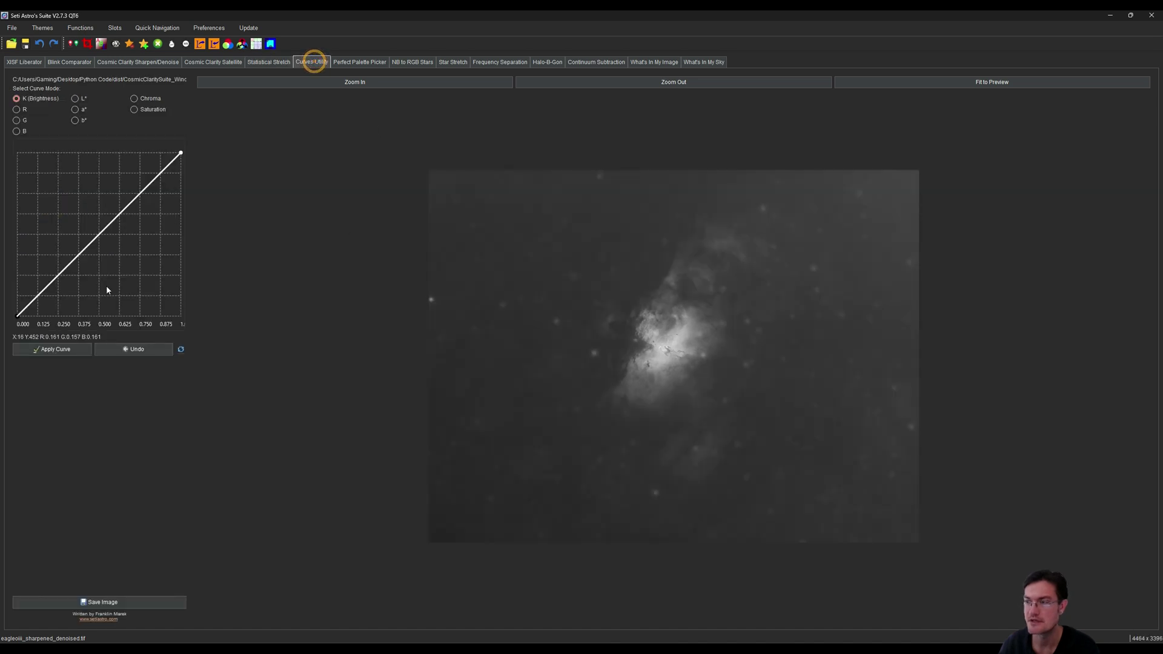
click(45, 290)
drag(99, 234, 99, 219)
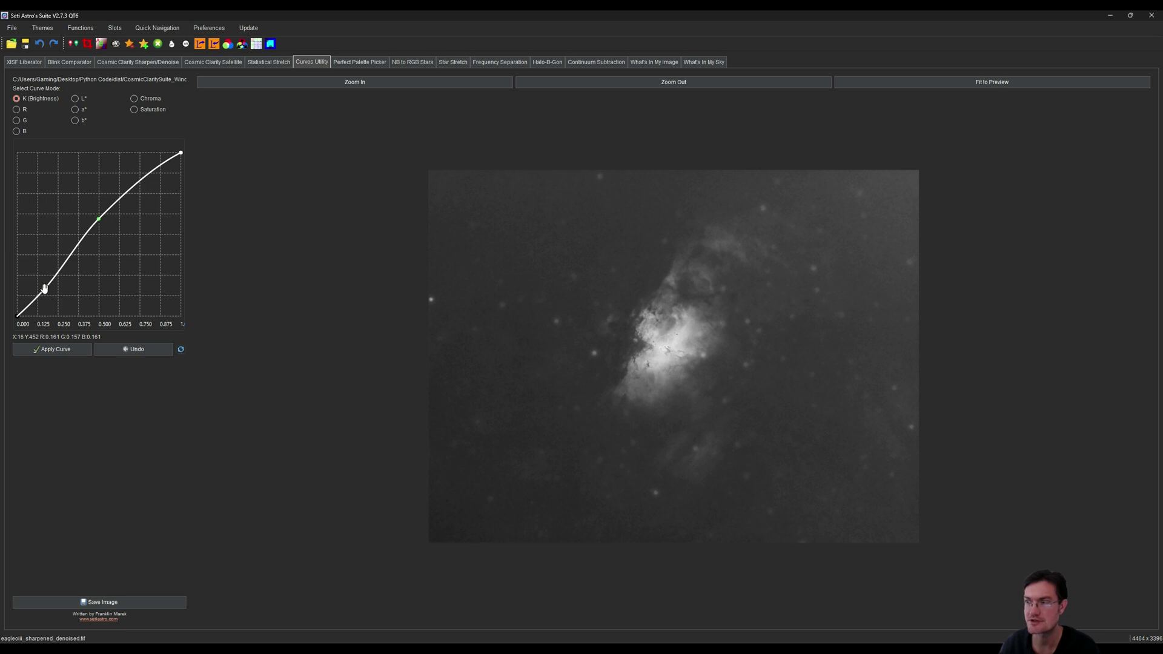
drag(44, 289, 44, 292)
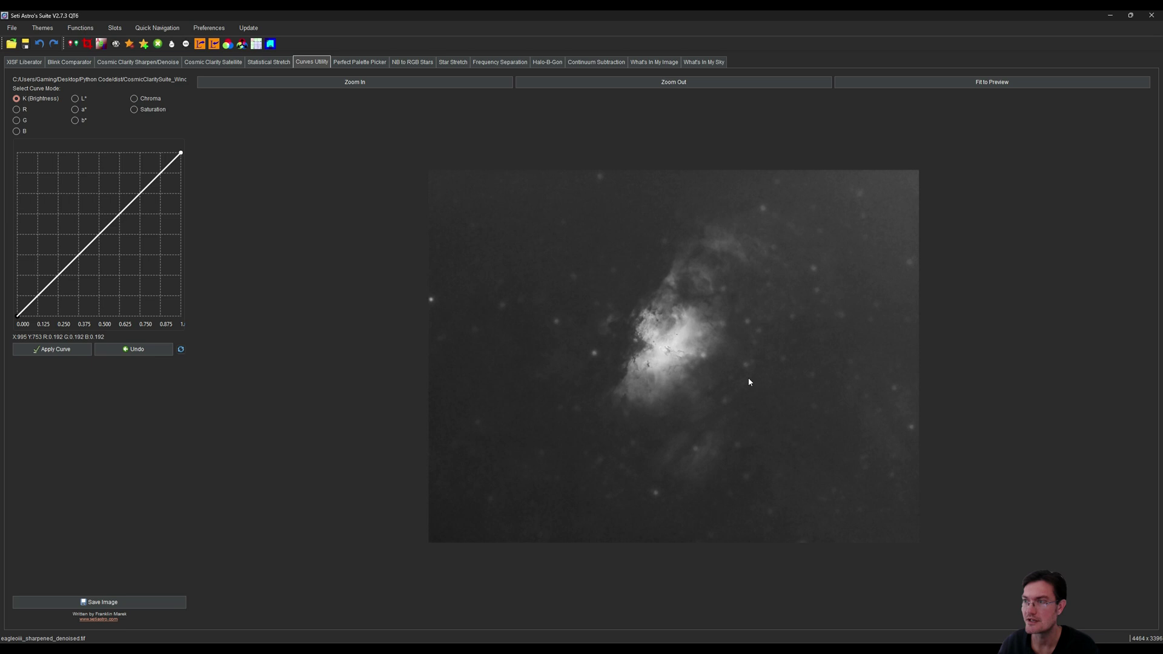
Copy the curved OIII image into Slot 2
click(74, 46)
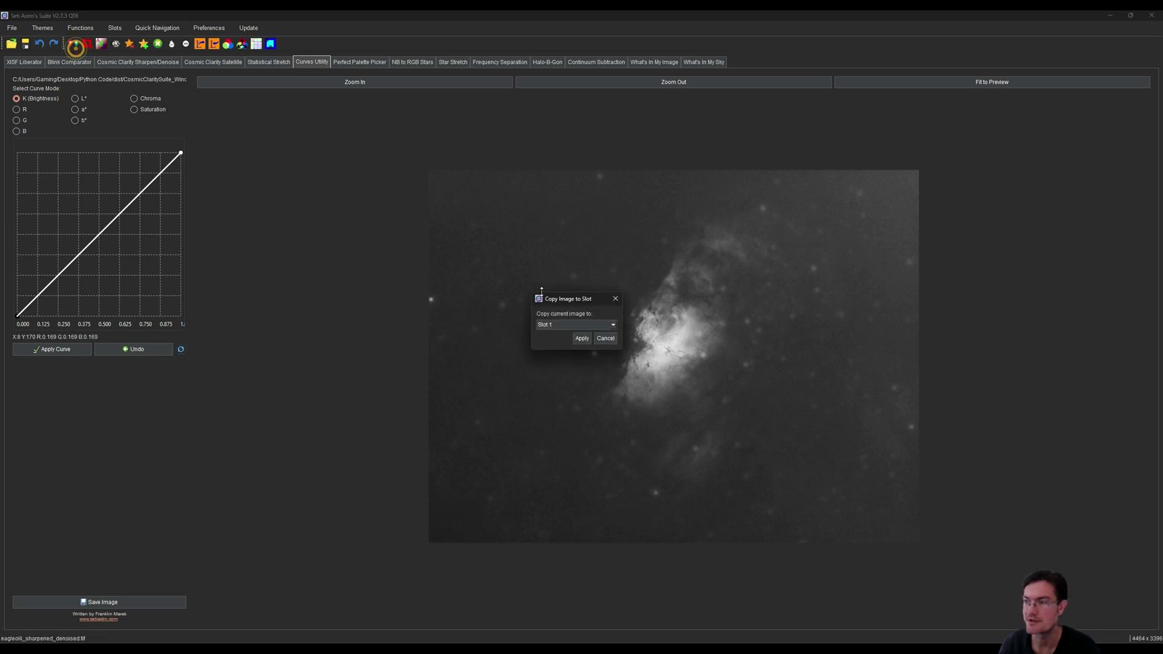
click(552, 325)
click(554, 339)
click(581, 339)
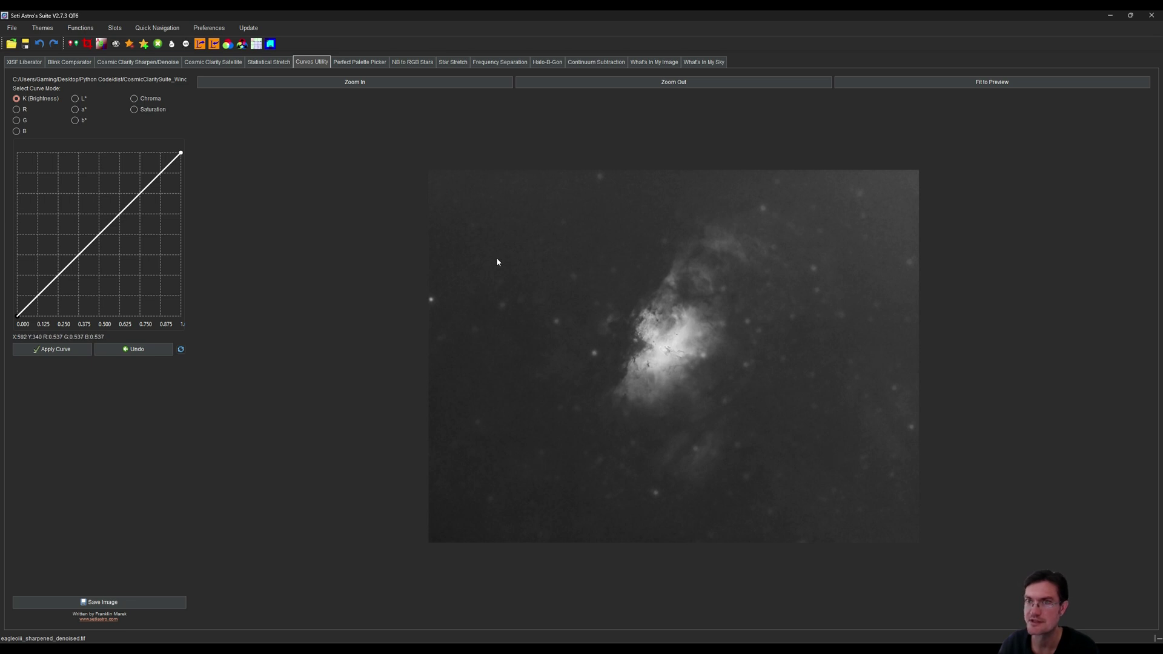
click(101, 44)
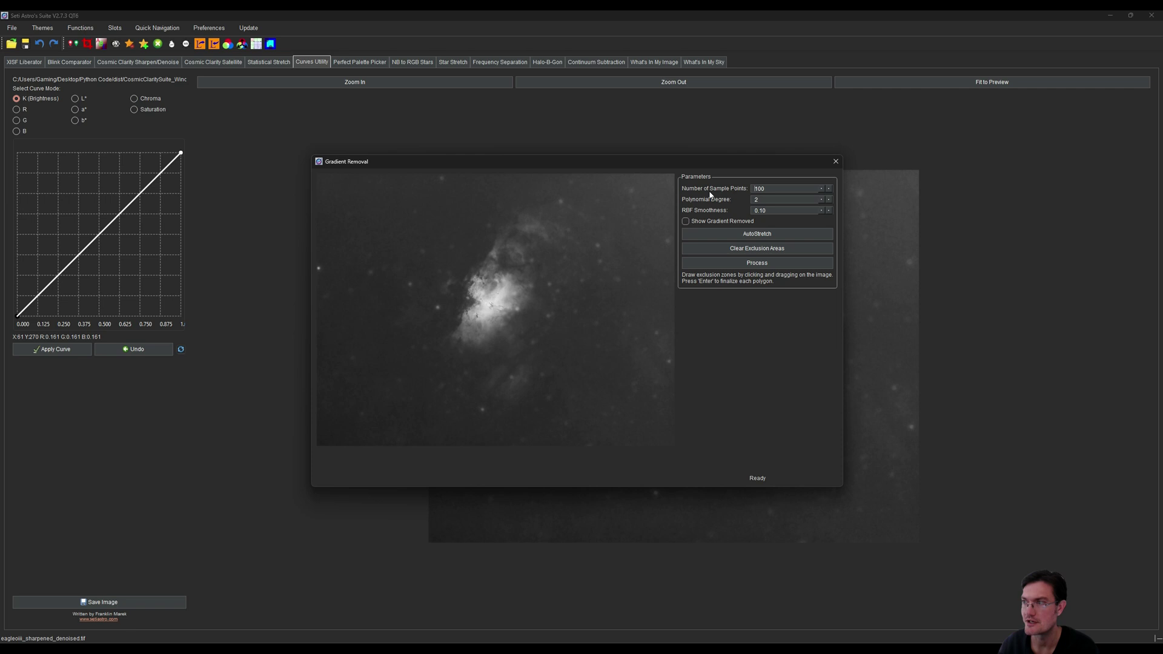
Remove the OIII background gradient with a polygon excluding the nebula
mouse_move(433, 286)
mouse_down()
mouse_move(428, 347)
mouse_move(444, 385)
mouse_move(557, 328)
mouse_up()
key(Return)
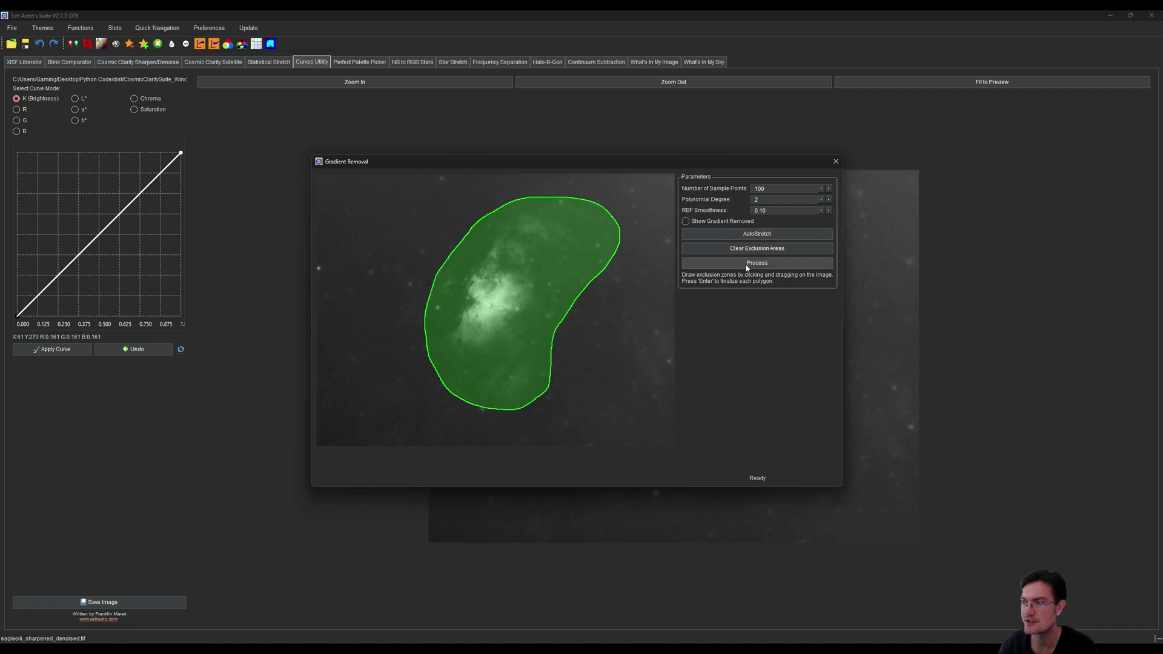
click(753, 266)
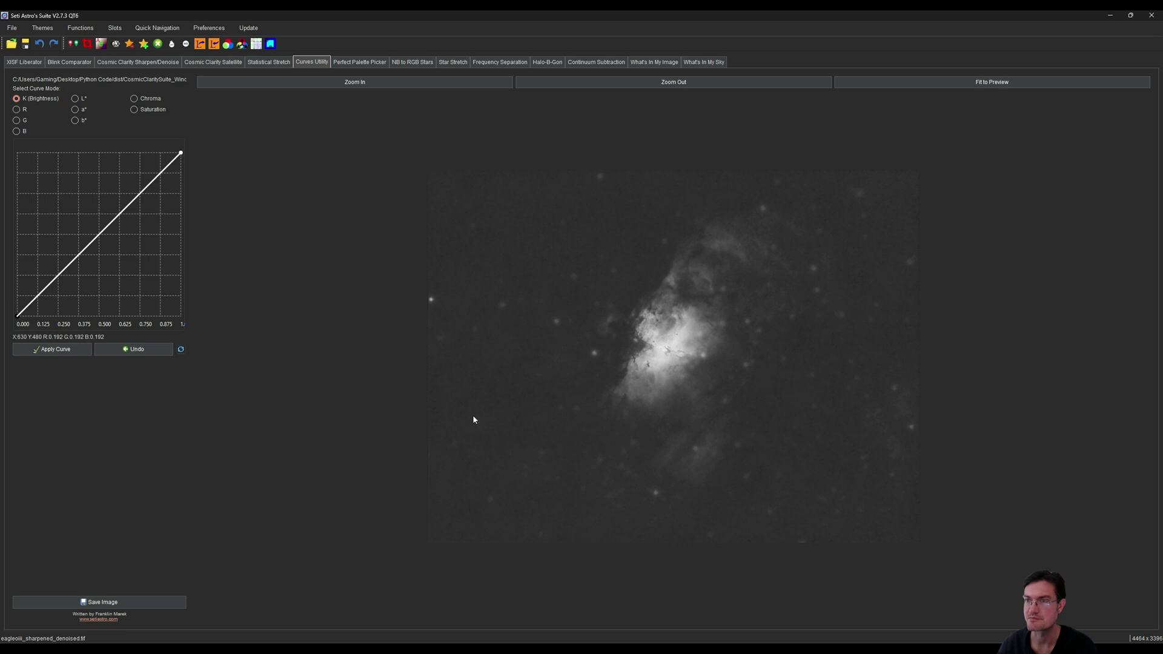
Copy the gradient-cleaned image into Slot 2
click(72, 44)
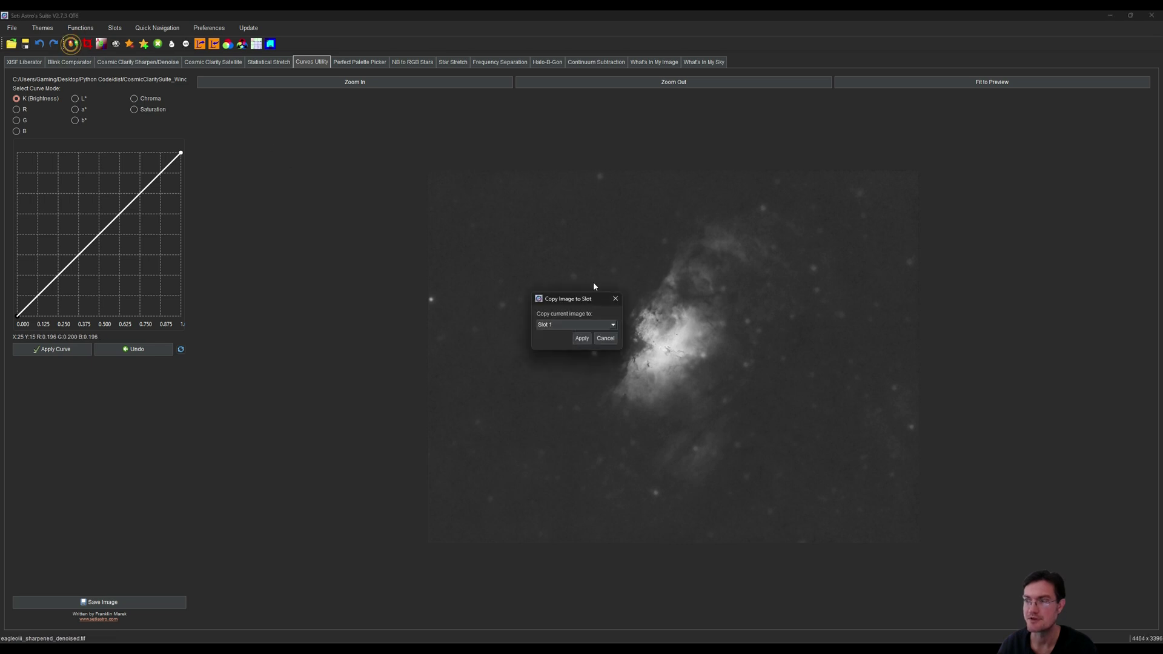
click(563, 325)
click(557, 339)
click(582, 337)
click(624, 339)
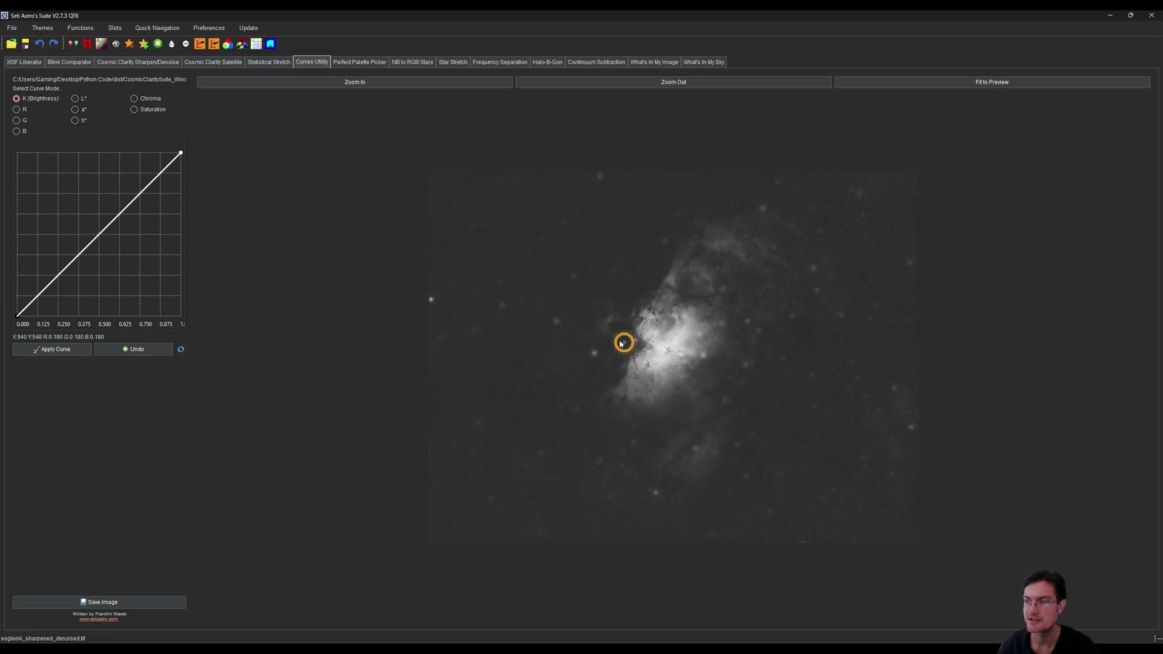
click(115, 63)
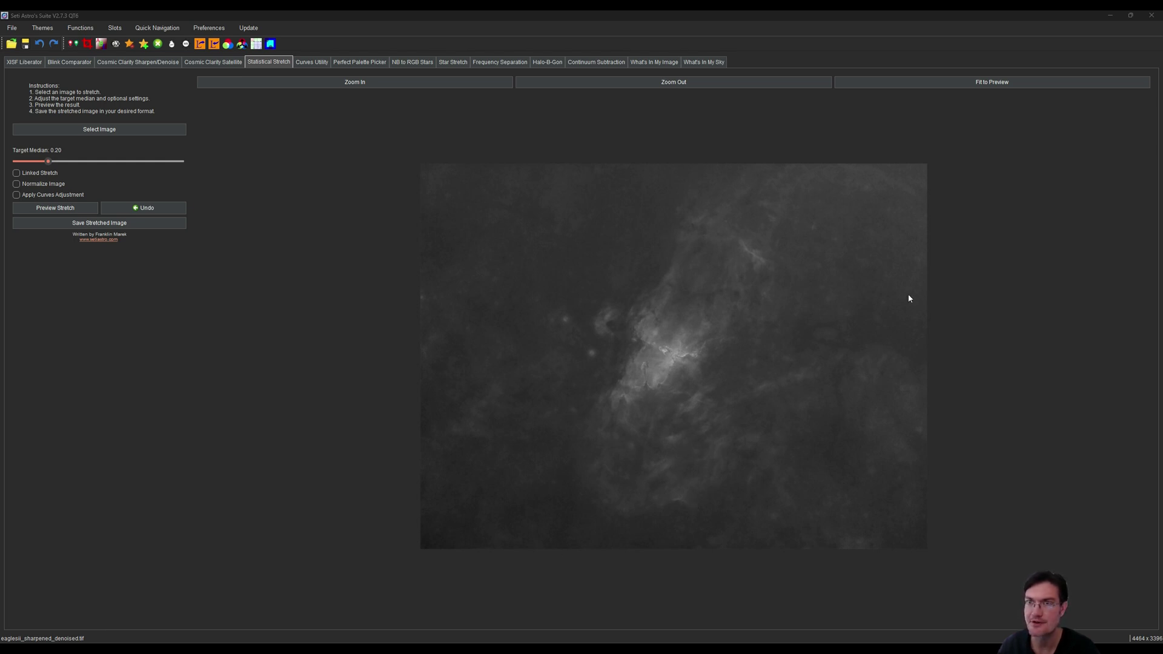
Run Gradient Removal with the nebula polygon-excluded, polynomial degree 1 and RBF smoothness 0.9
click(101, 44)
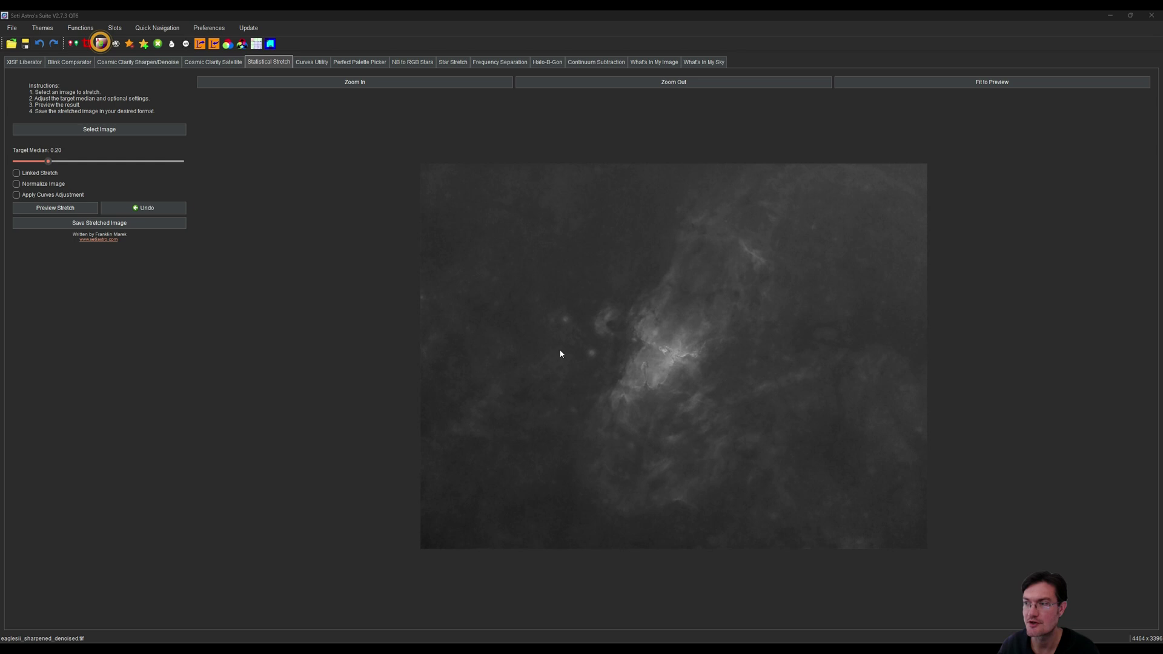
mouse_move(465, 232)
mouse_down()
mouse_move(425, 281)
mouse_move(404, 375)
mouse_move(429, 425)
mouse_move(506, 429)
mouse_up()
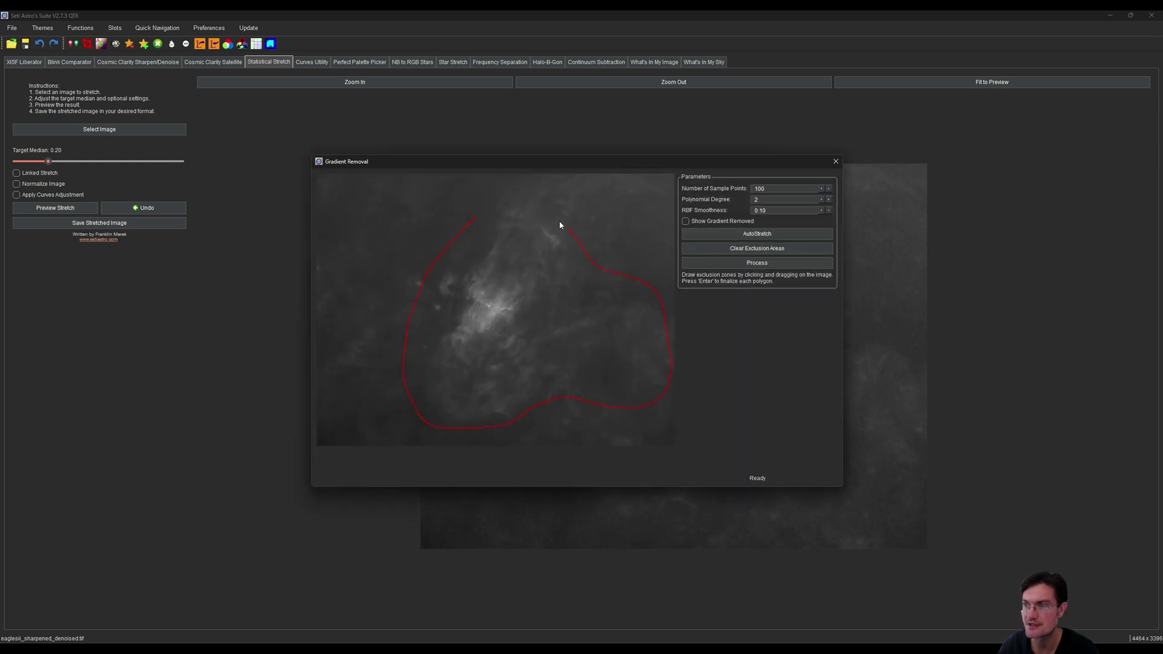
key(Return)
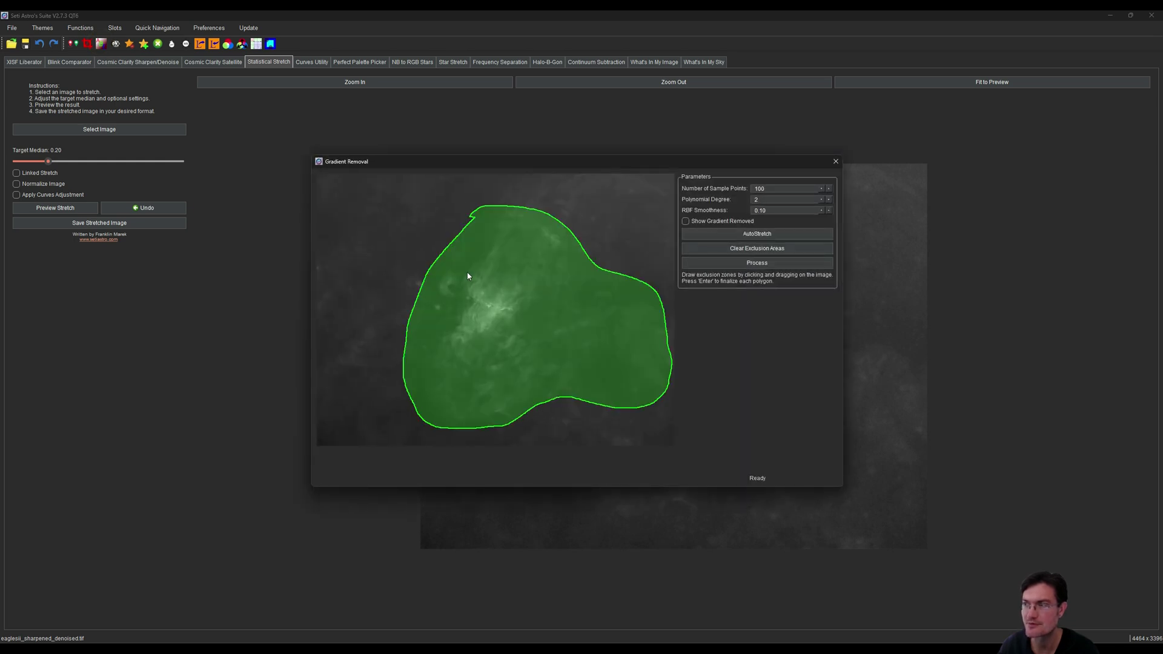
click(822, 199)
click(821, 201)
text(0.9)
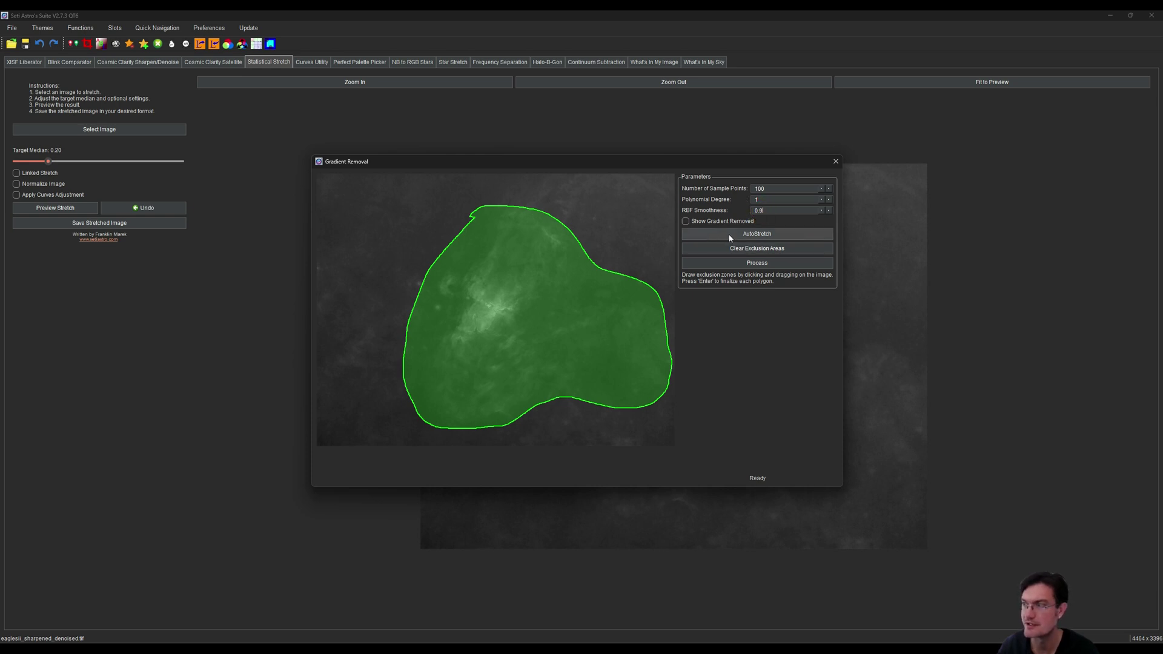
click(737, 265)
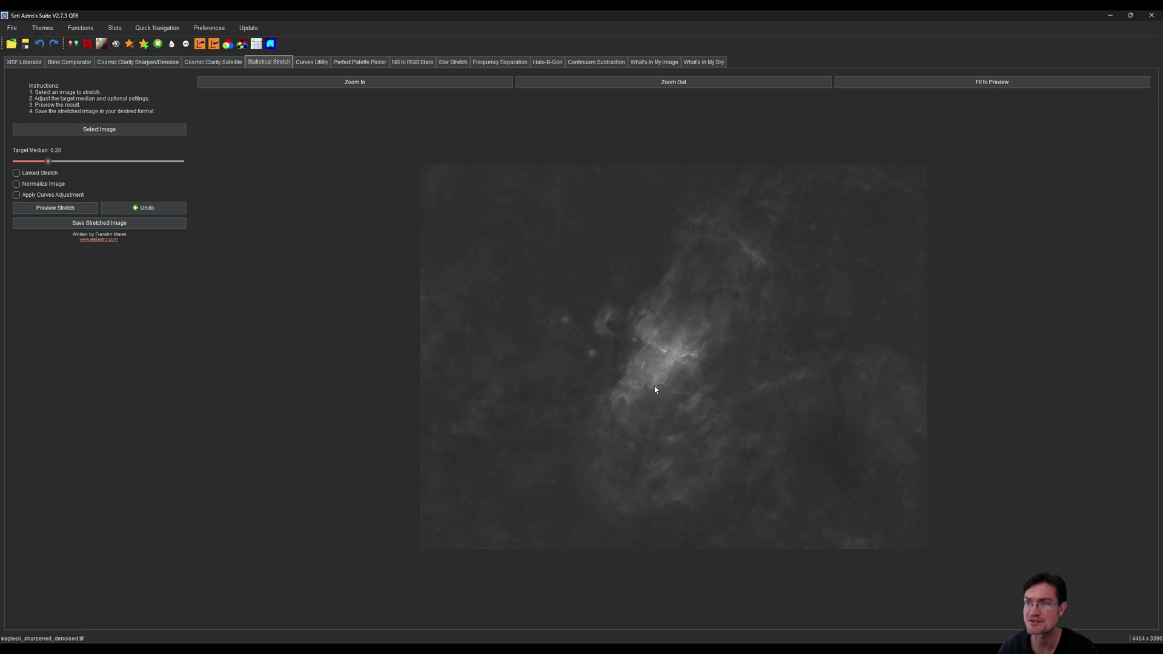
Apply an S-curve in the Curves Utility to add contrast
click(311, 63)
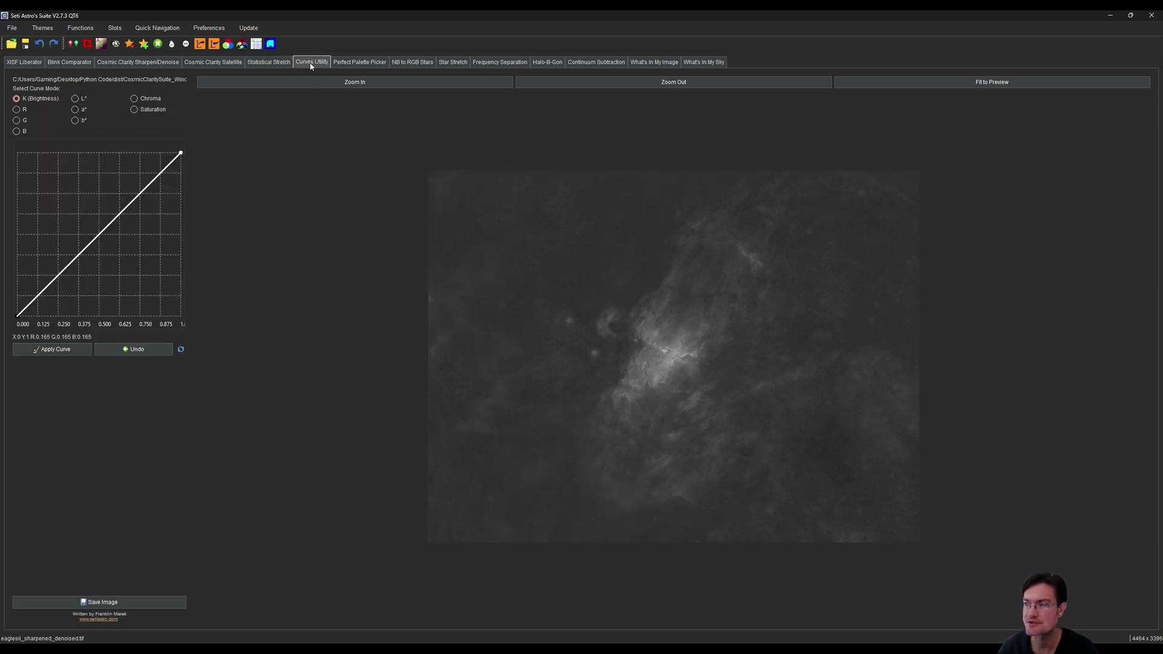
drag(100, 231, 99, 228)
click(41, 287)
drag(41, 287, 44, 292)
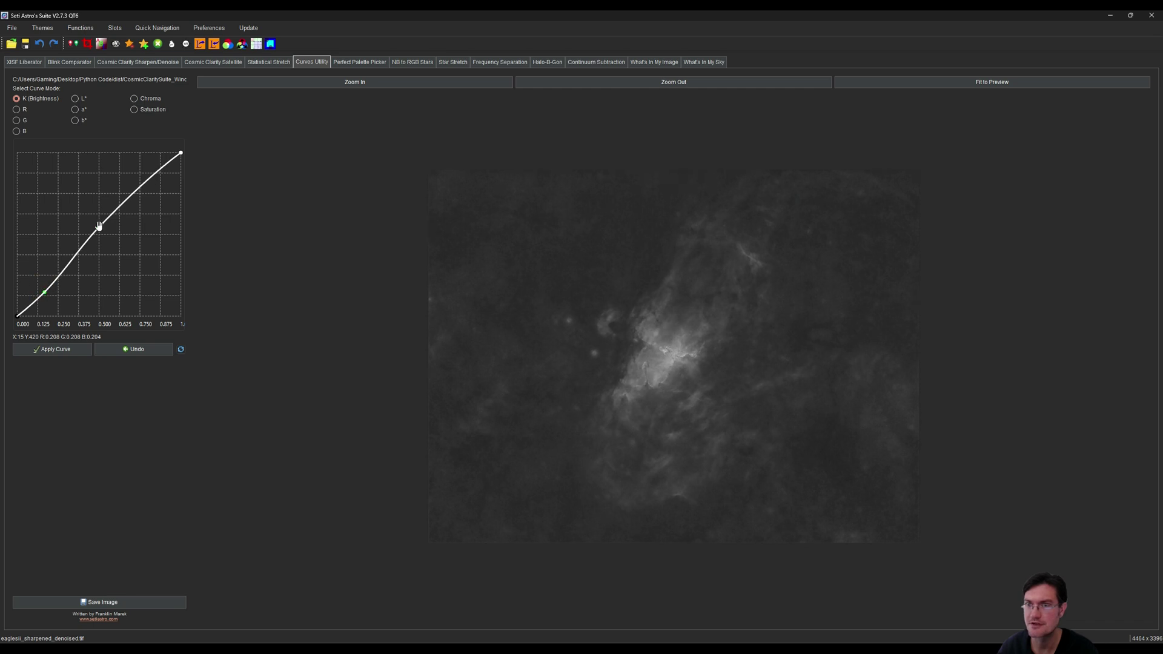
drag(98, 226, 98, 225)
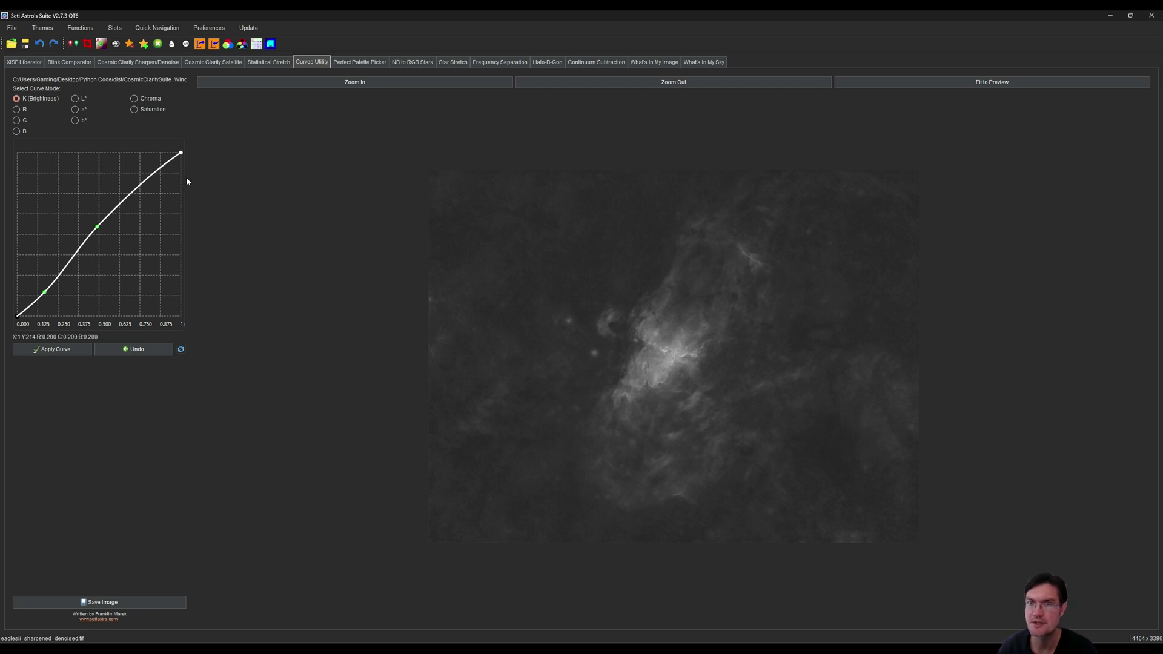
click(54, 350)
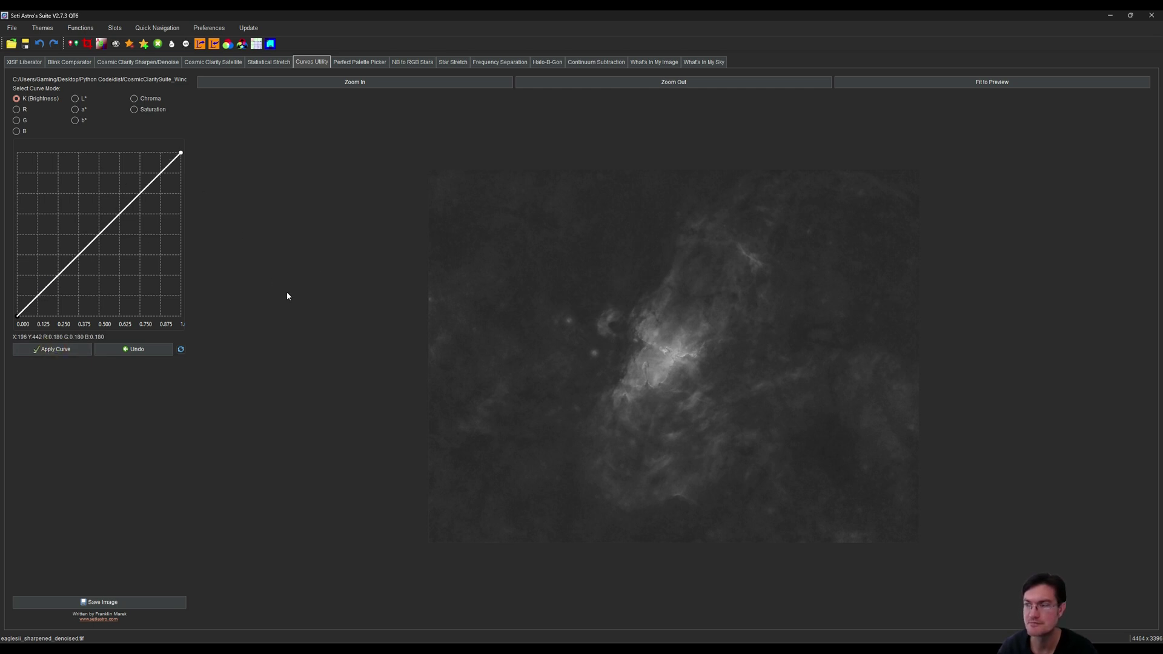
Copy the contrast-adjusted image into Slot 3
click(72, 45)
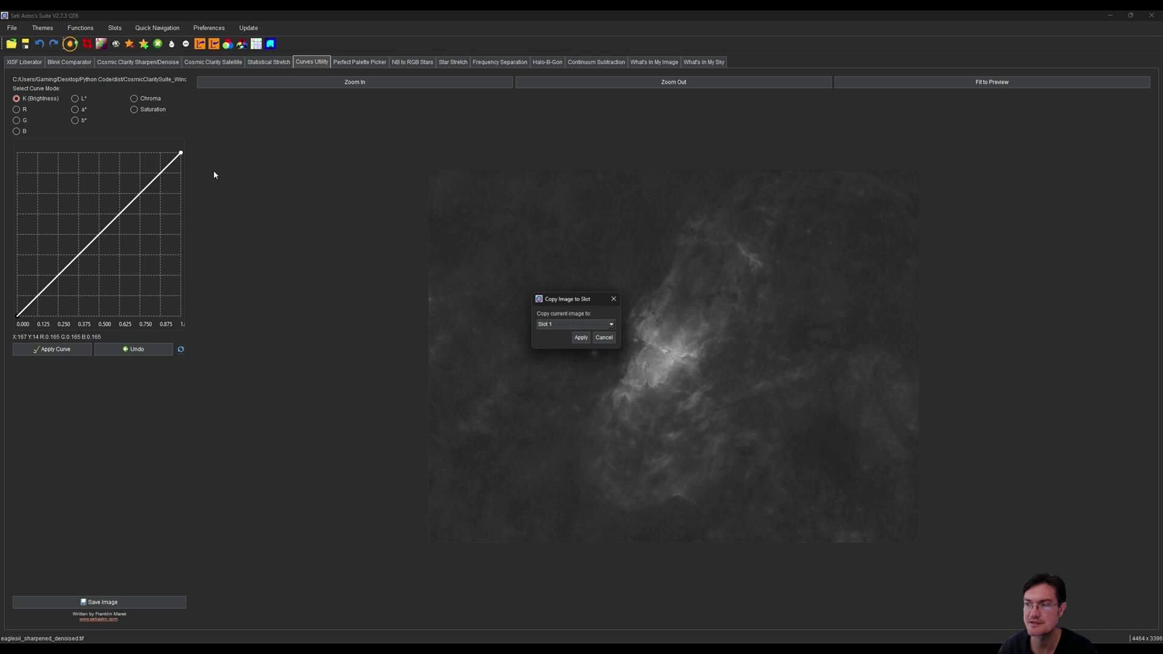
click(549, 325)
click(553, 347)
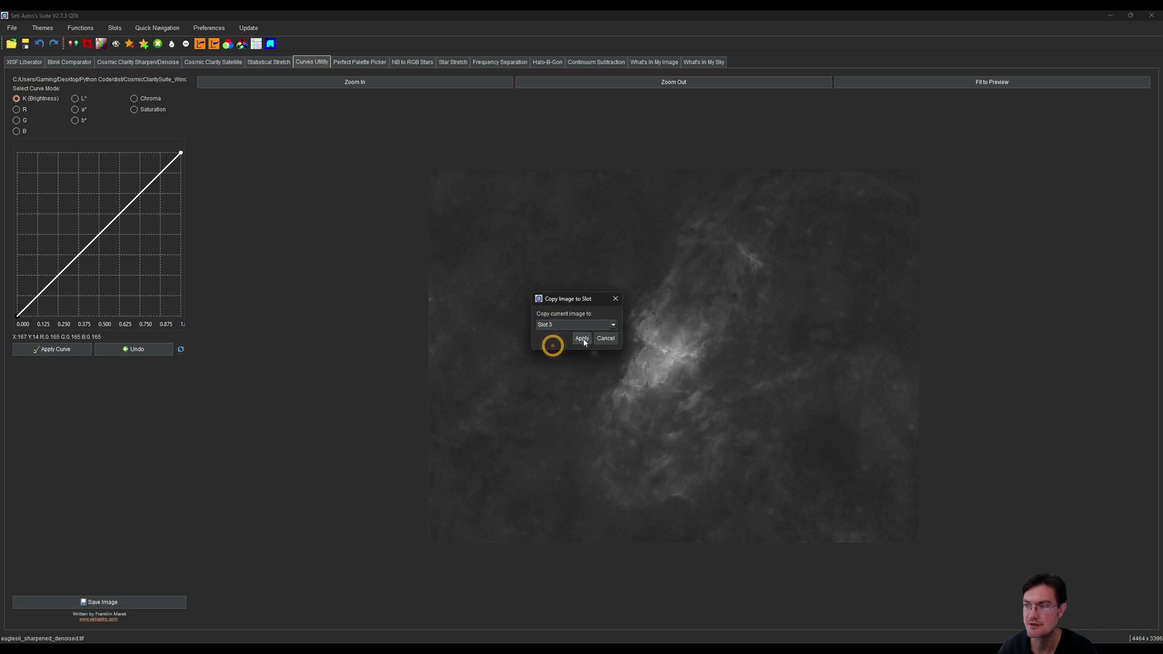
click(583, 340)
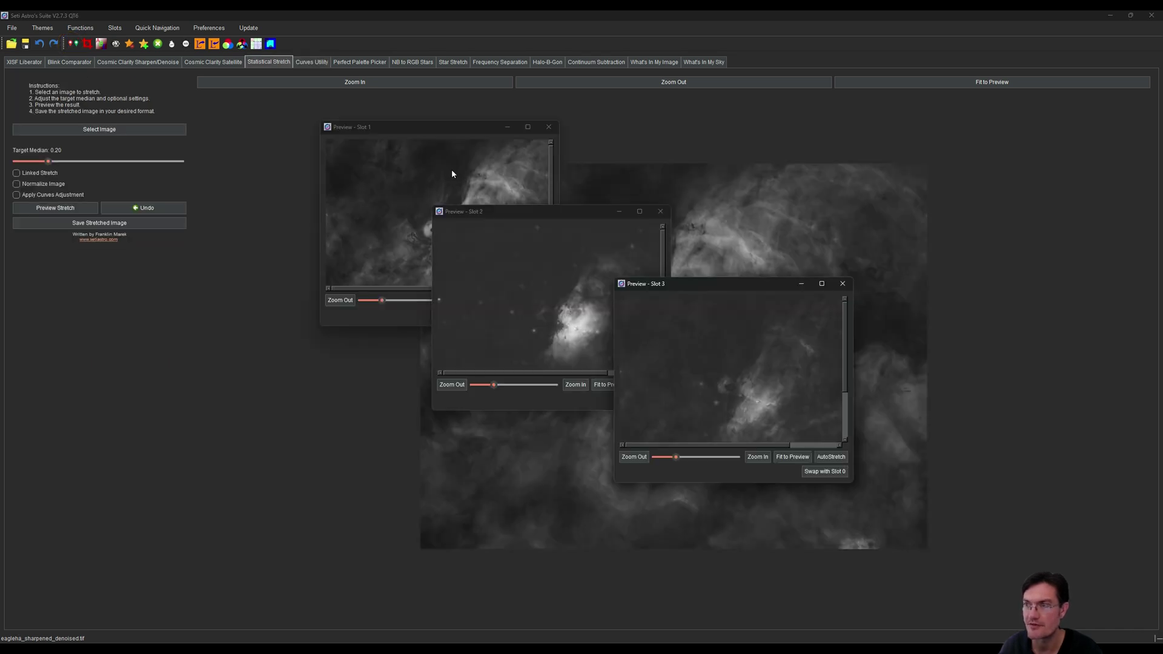
Close the Slot 1, Slot 2 and Slot 3 preview windows
click(445, 160)
click(605, 236)
click(754, 366)
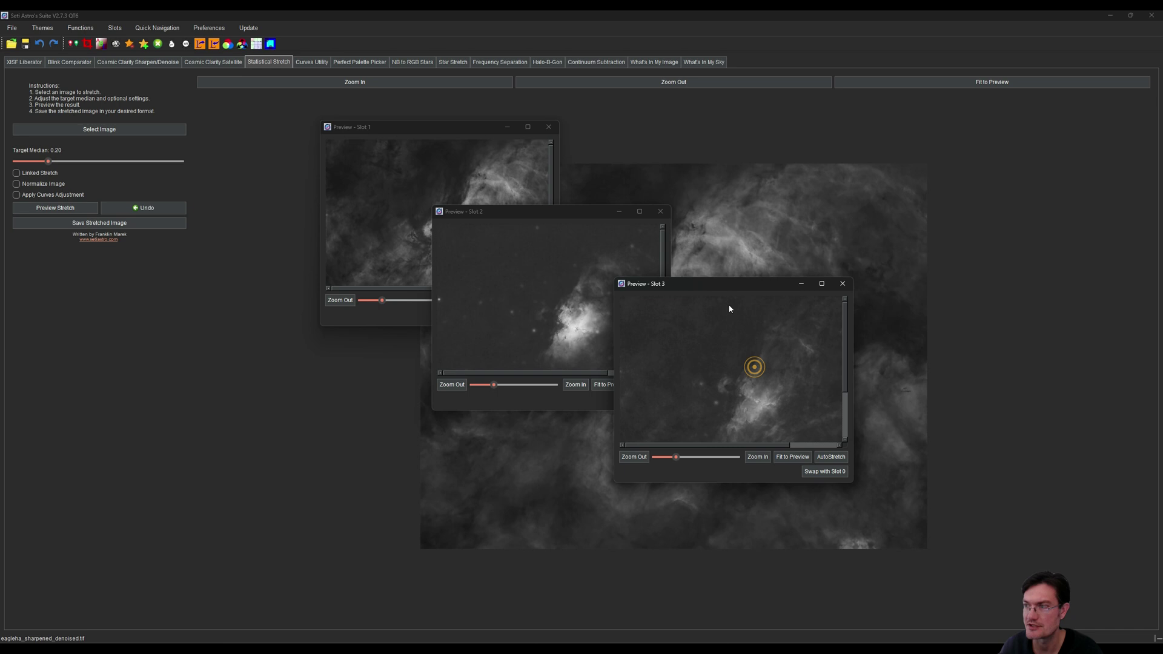
mouse_move(723, 284)
mouse_down()
mouse_move(711, 313)
mouse_move(717, 303)
mouse_up()
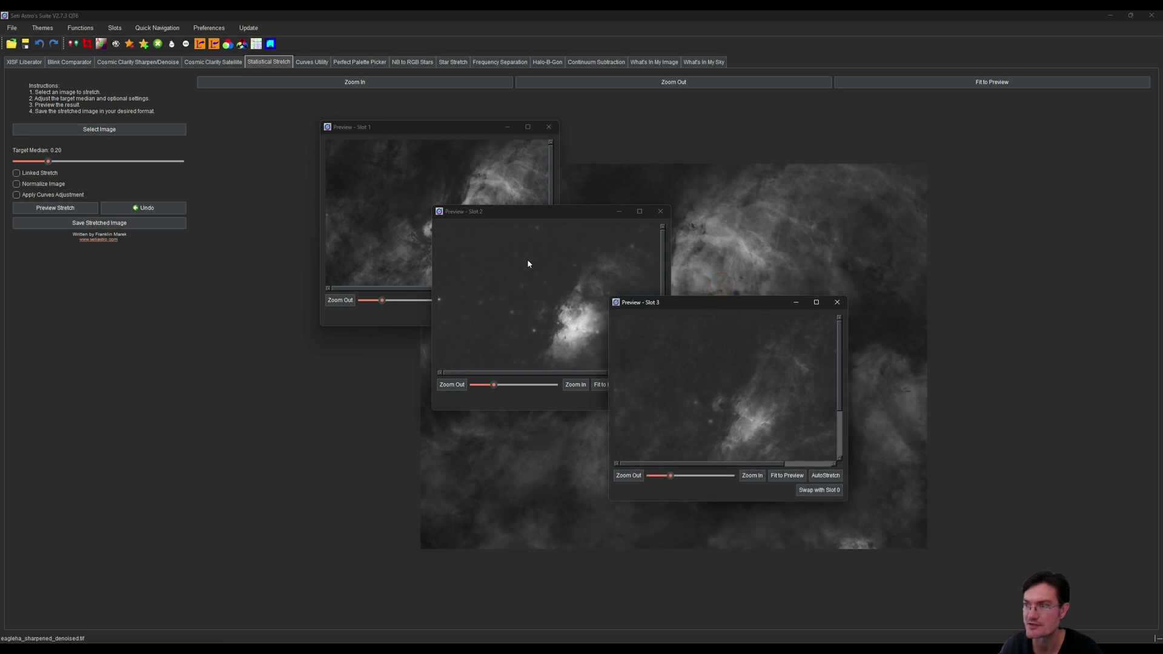
click(837, 302)
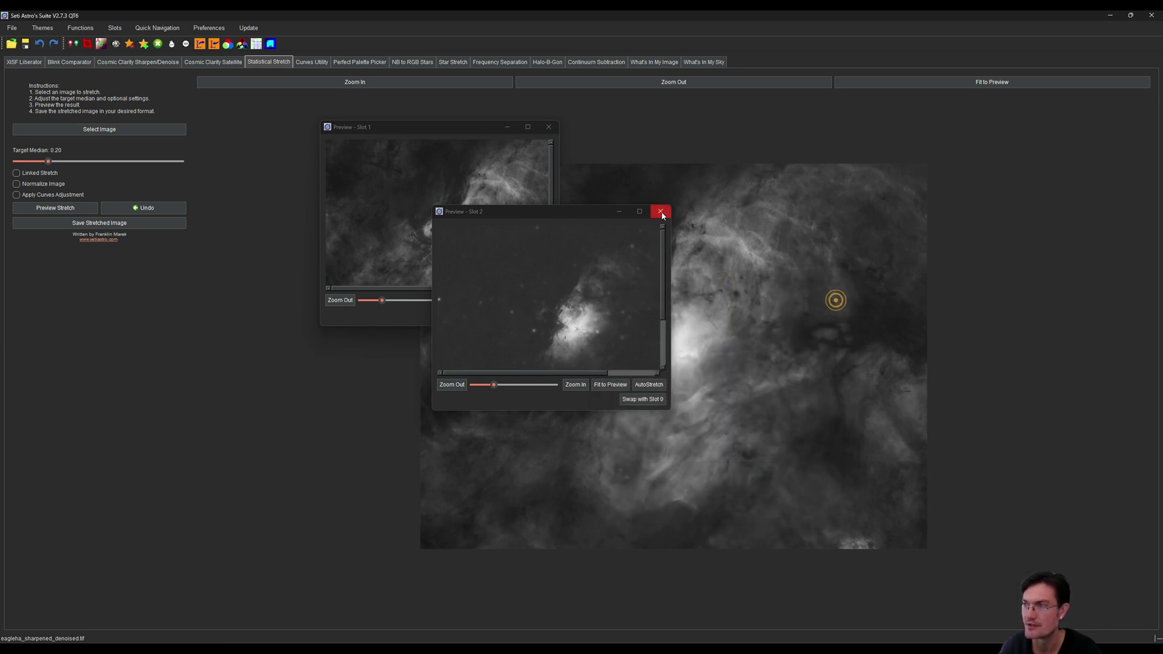
click(661, 211)
click(548, 126)
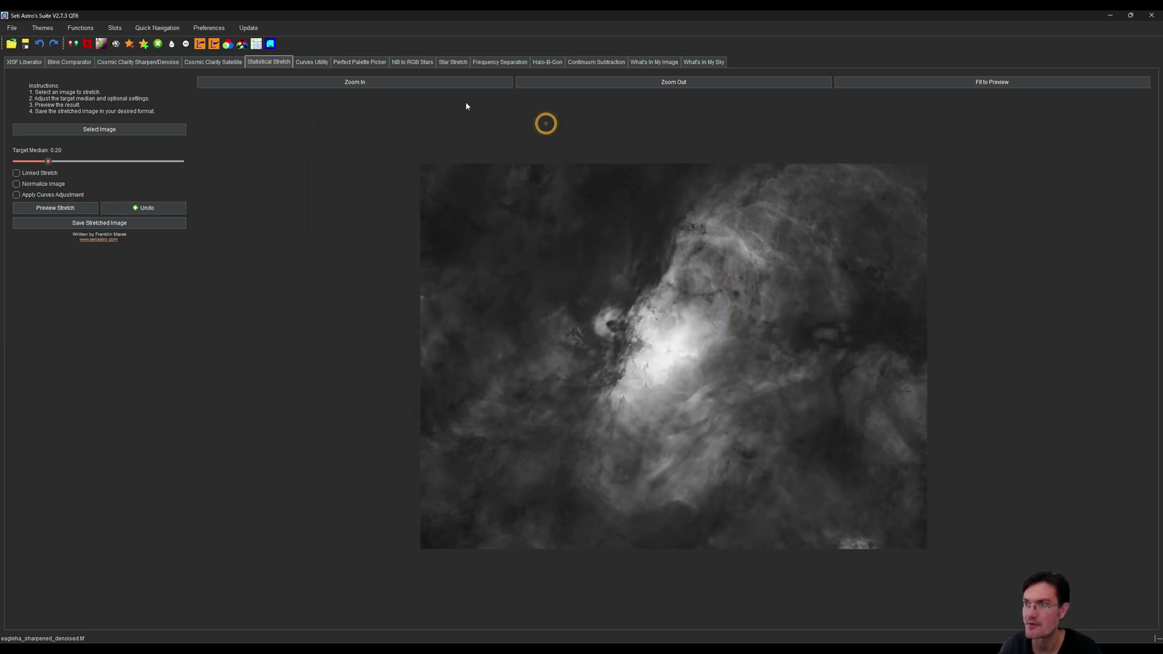
click(358, 62)
Load the Ha channel into the Perfect Palette Picker from Slot 1
click(70, 199)
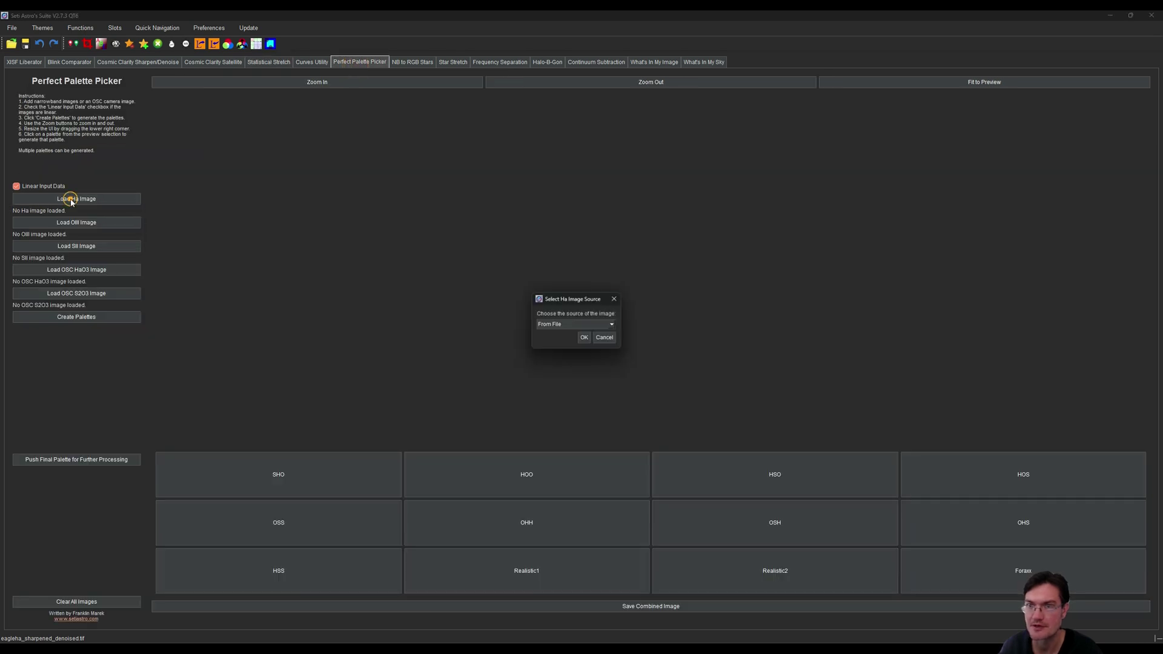
click(594, 324)
click(578, 337)
click(585, 338)
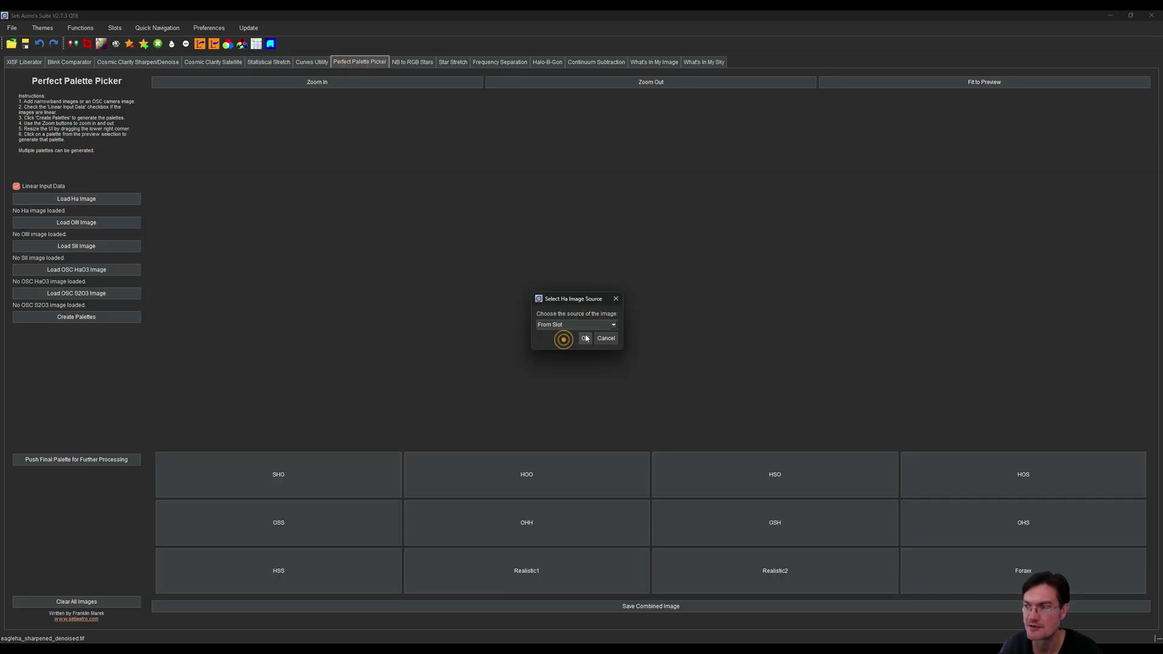
click(588, 338)
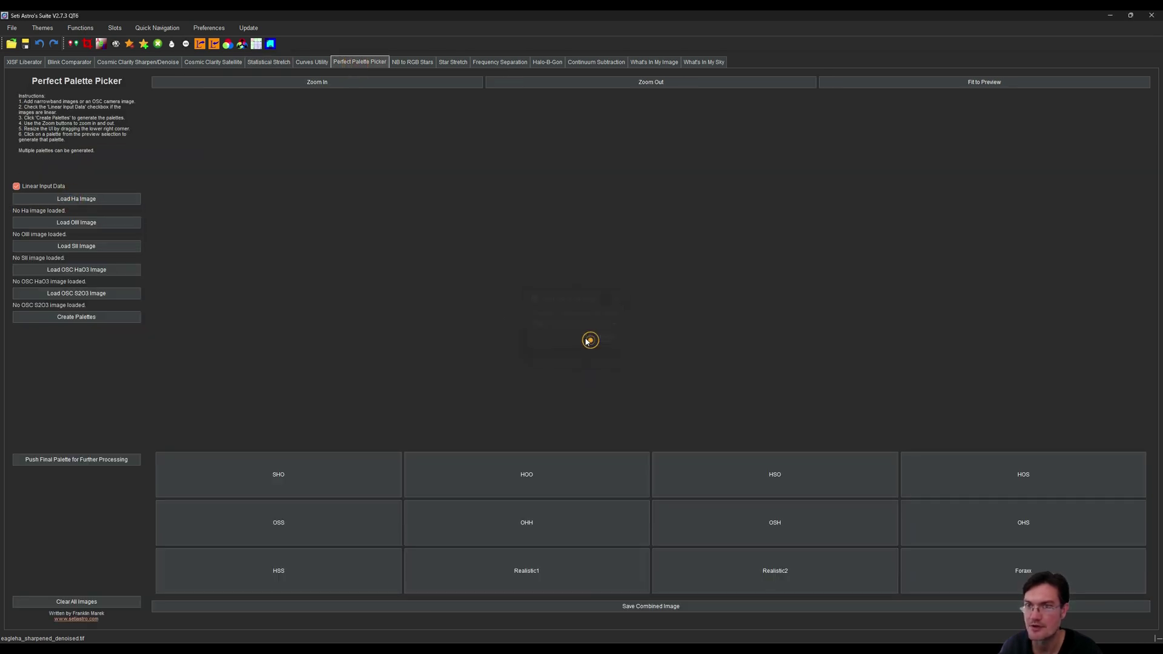
Load the OIII channel from Slot 2
click(64, 223)
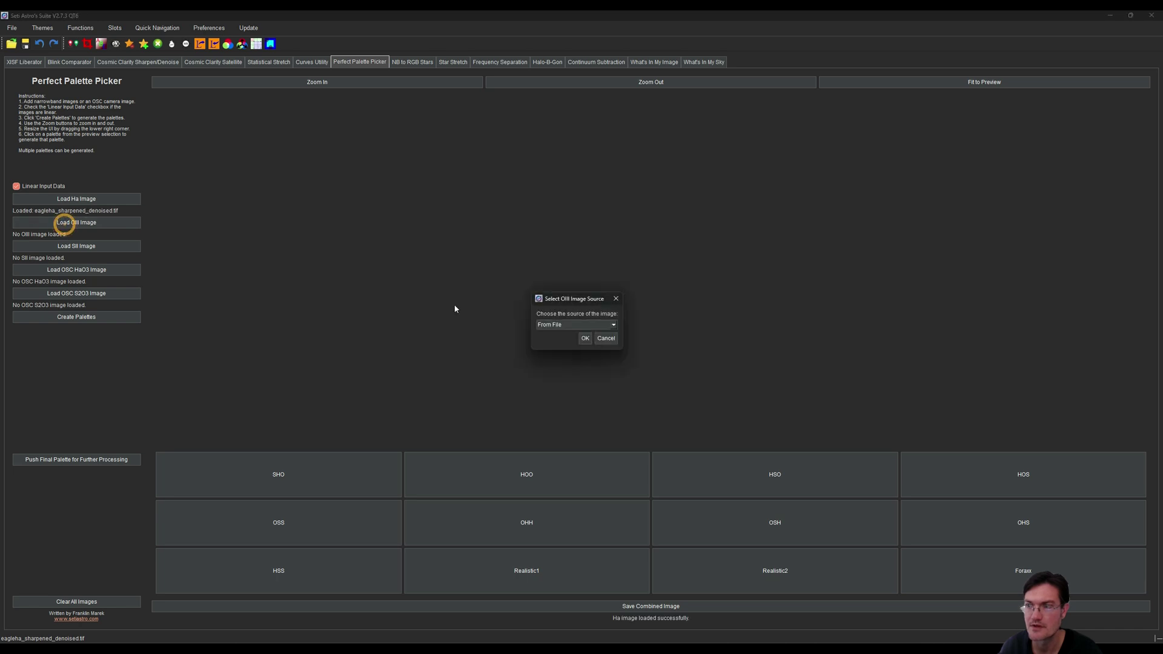
click(575, 327)
click(579, 336)
click(586, 338)
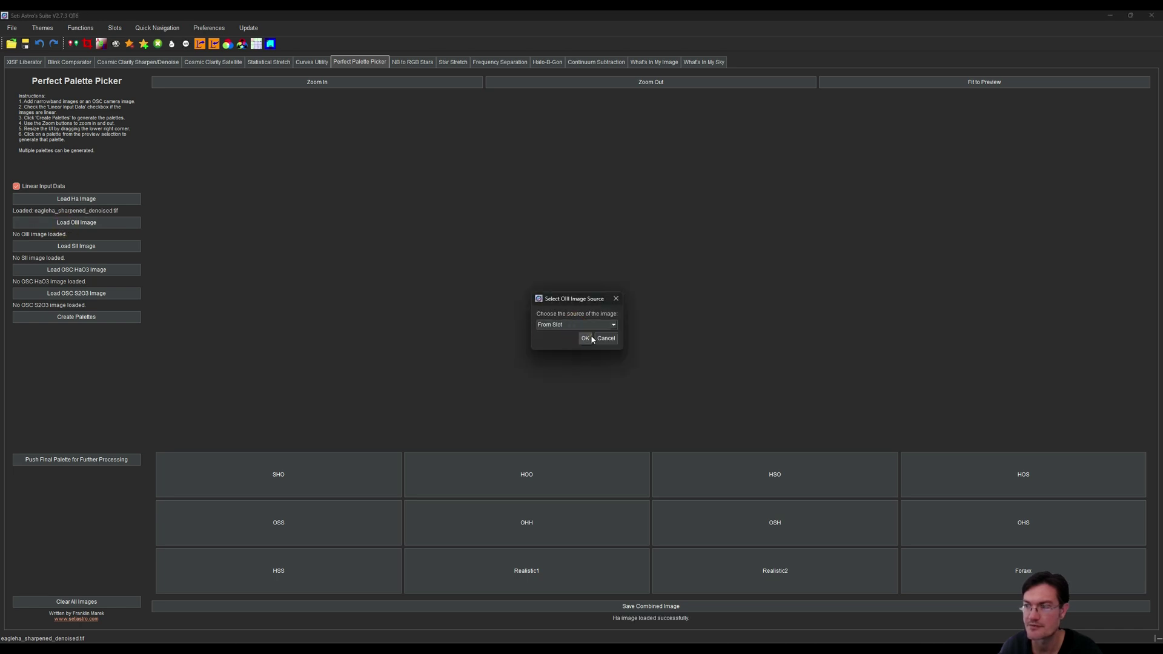
click(572, 324)
click(570, 335)
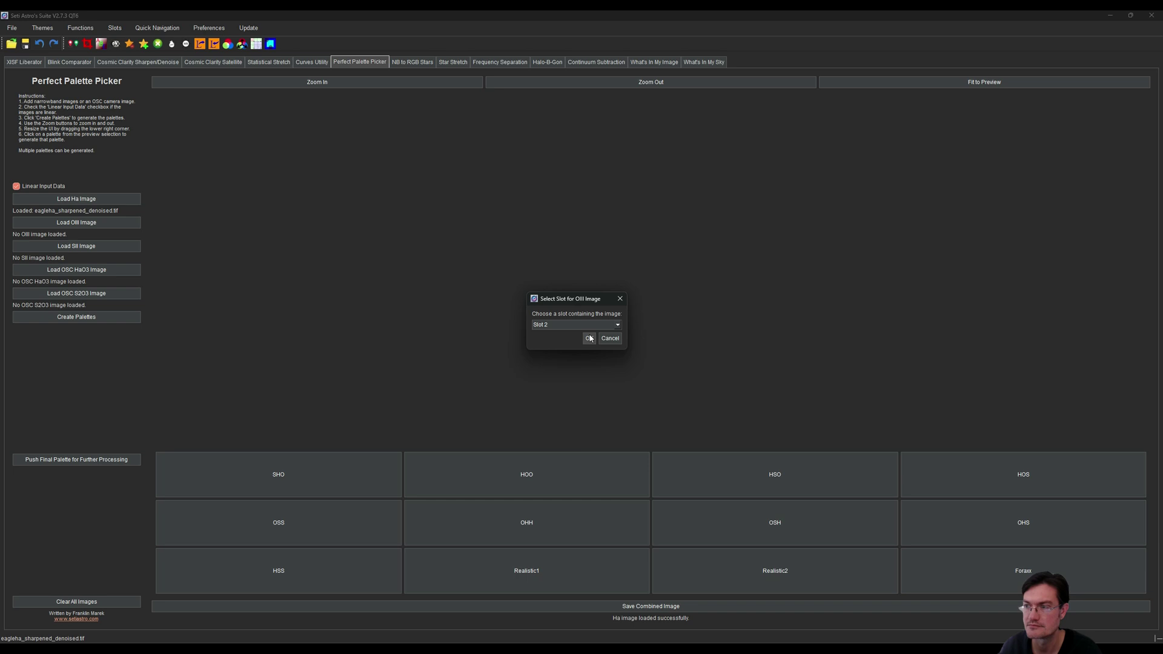
click(590, 338)
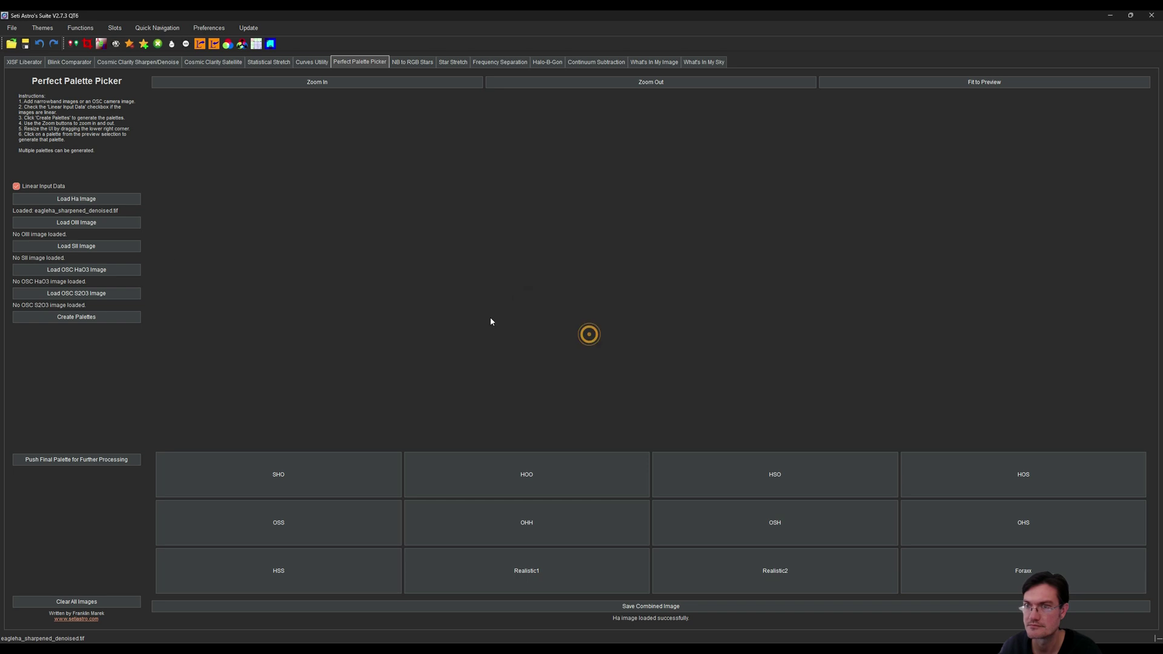
Load the SII channel from Slot 3
click(81, 248)
click(552, 326)
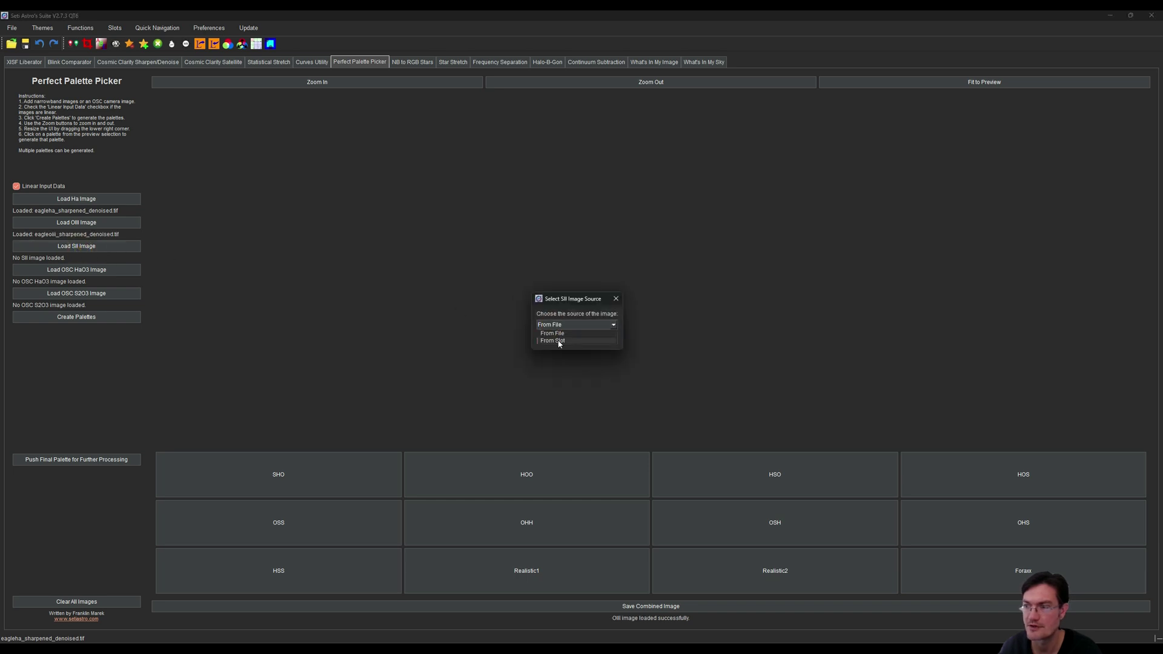
click(553, 335)
click(586, 338)
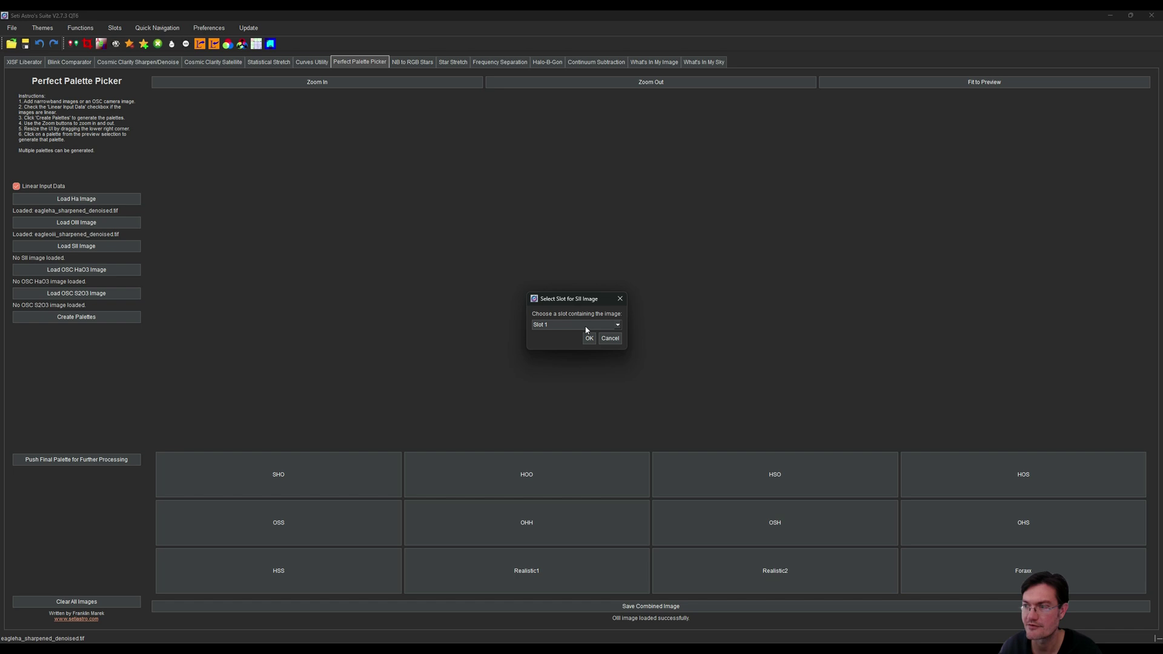
click(584, 326)
click(573, 341)
click(589, 339)
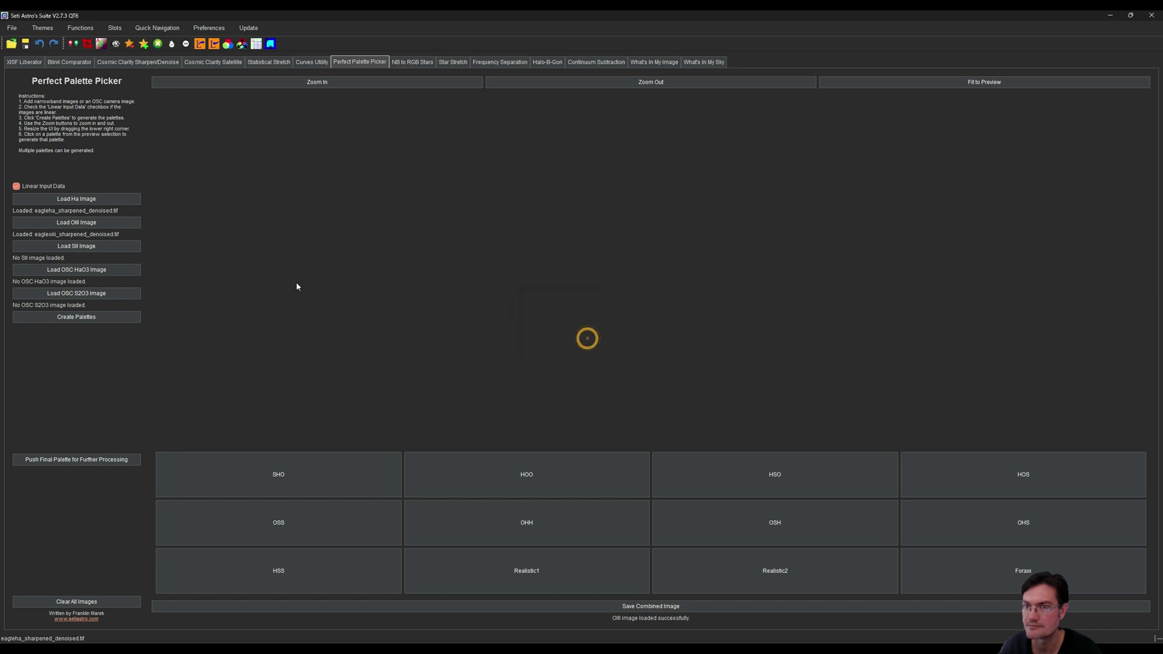
Generate the twelve palettes from the three channels as non-linear data
click(81, 317)
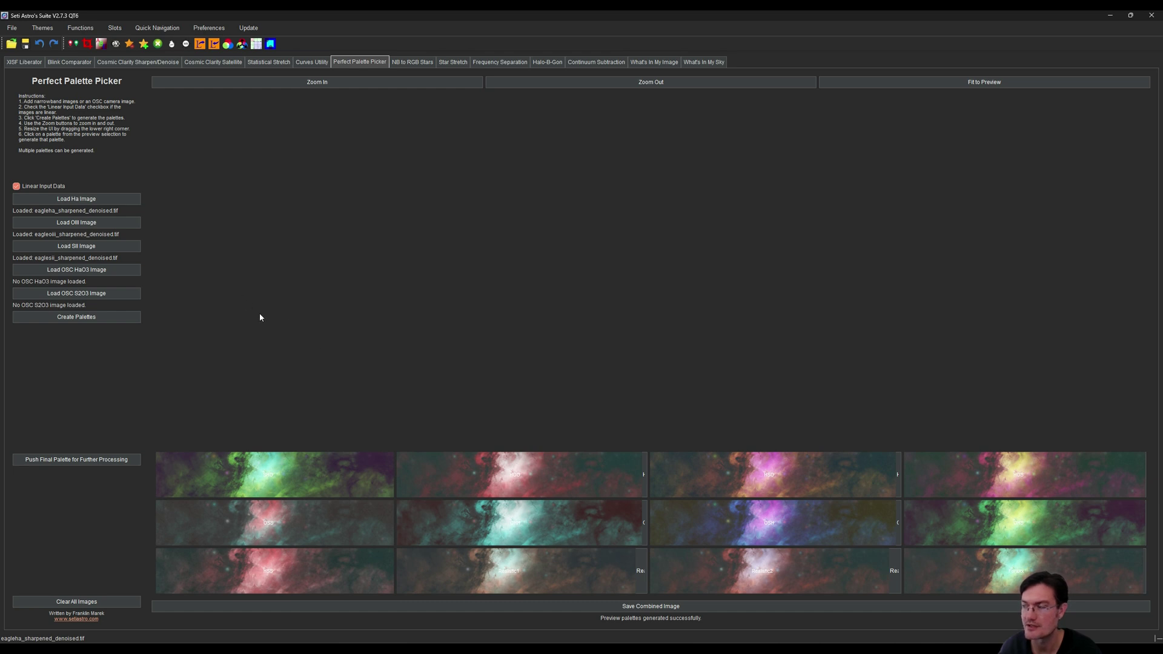
click(27, 187)
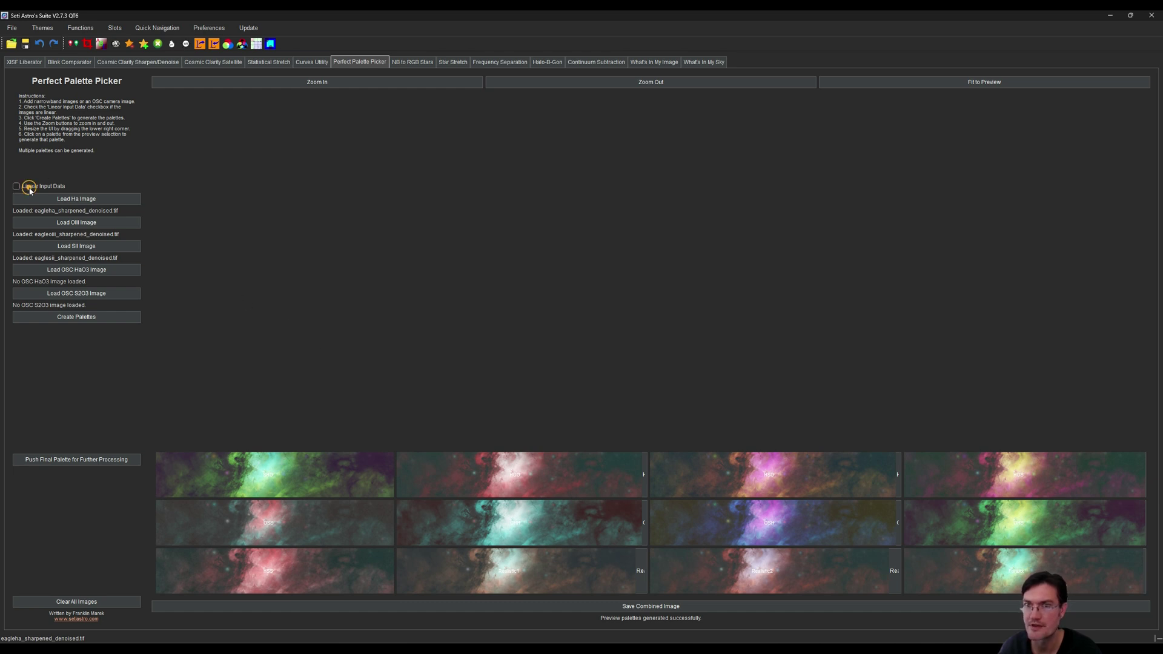
click(83, 317)
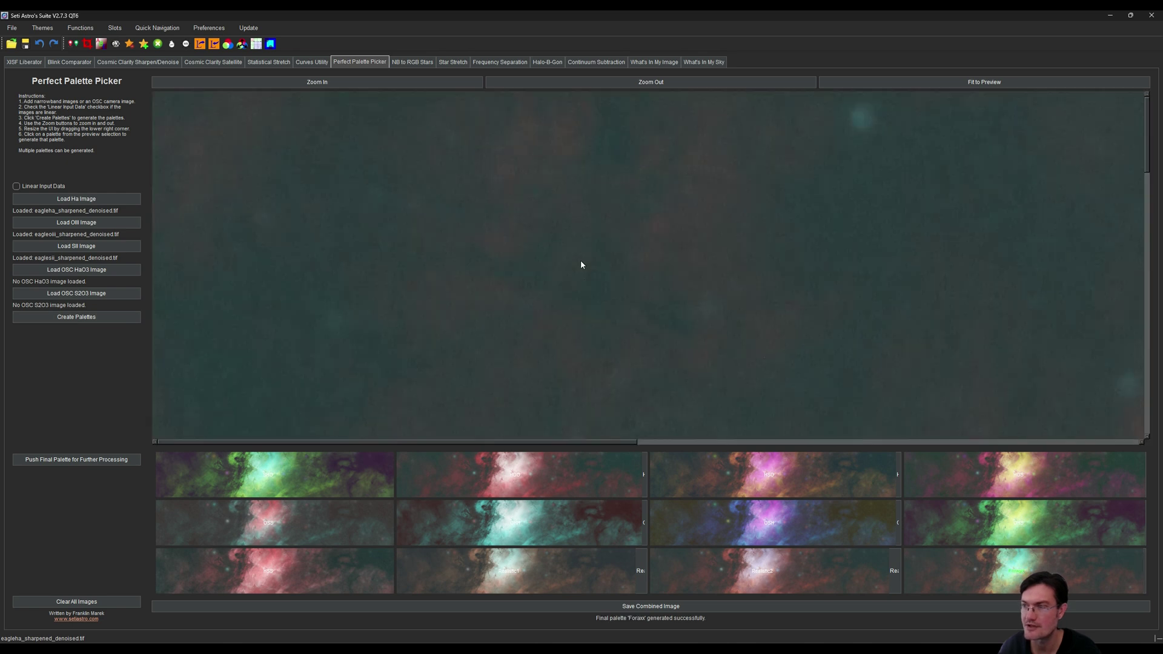
Inspect the Eagle's core in the palette preview and push the final palette for further processing
click(978, 82)
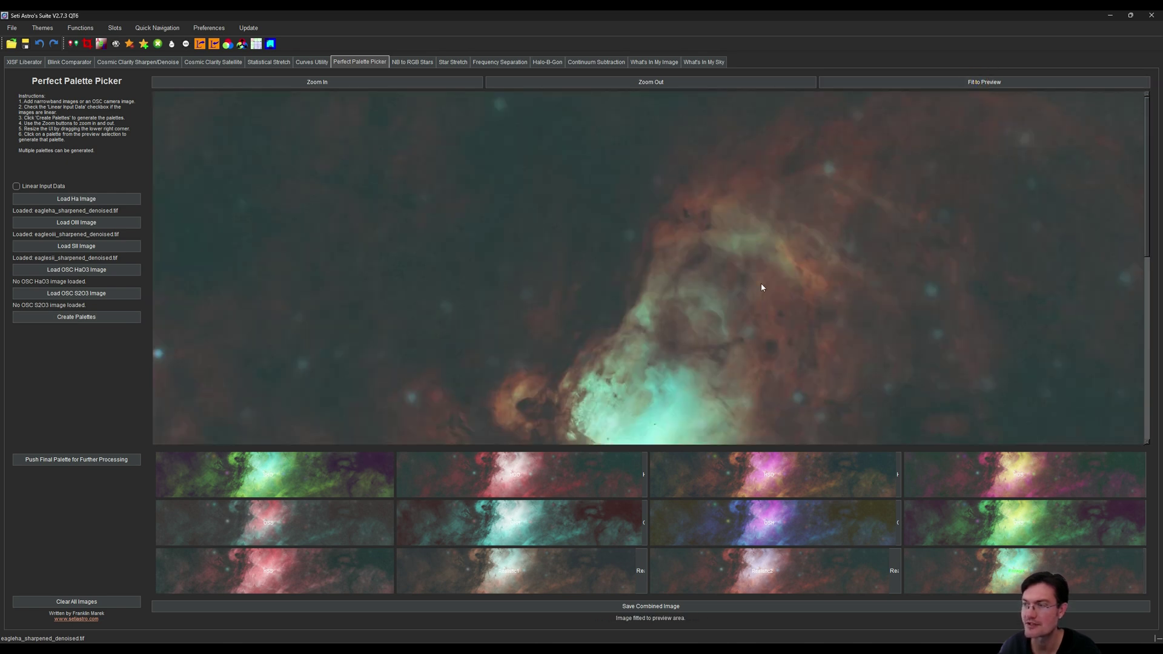
drag(750, 327, 740, 163)
drag(753, 273, 736, 313)
drag(798, 200, 789, 249)
drag(784, 306, 802, 332)
drag(800, 270, 805, 299)
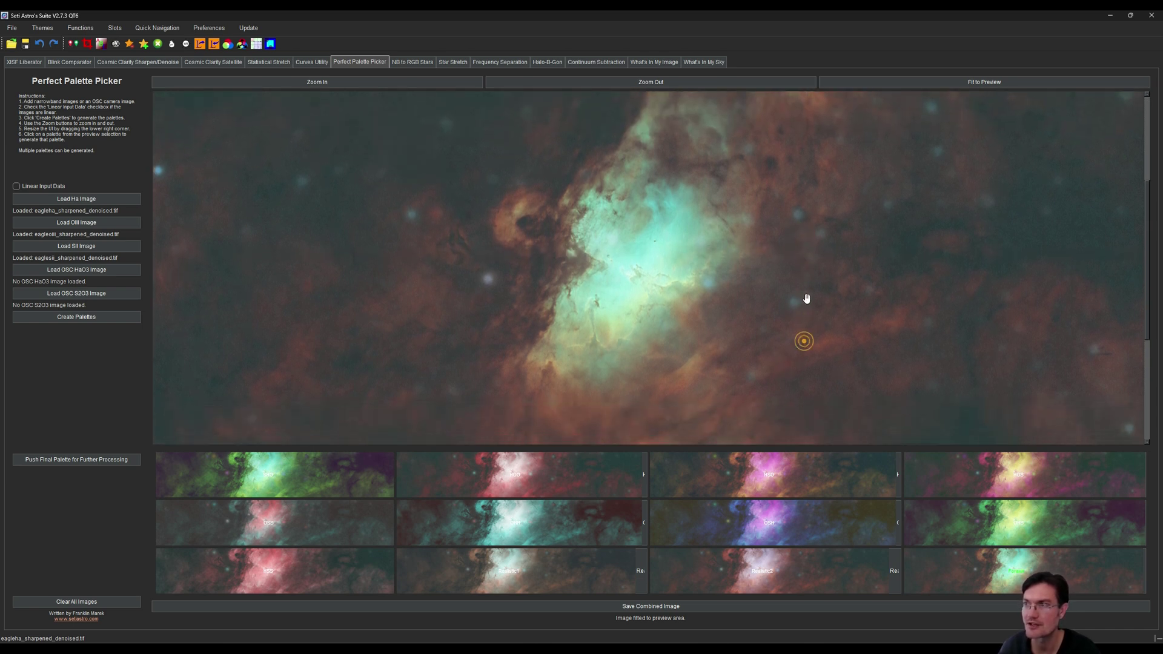
click(63, 461)
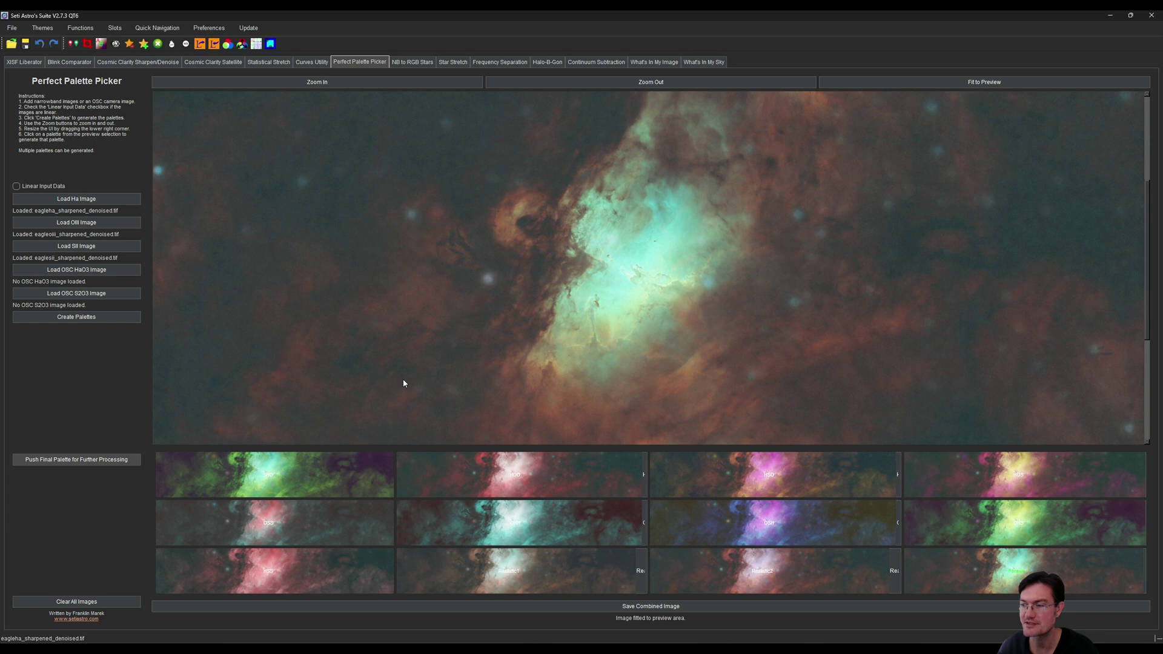
Apply a two-point K (Brightness) curve that darkens shadows and lifts midtones
click(311, 62)
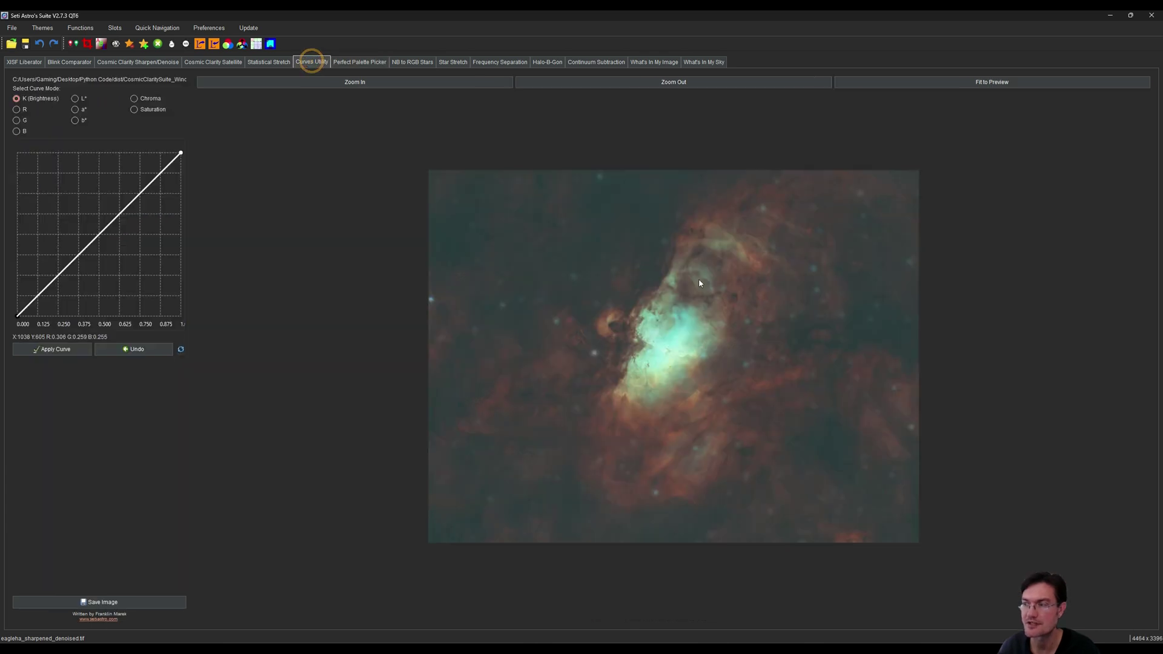
click(418, 87)
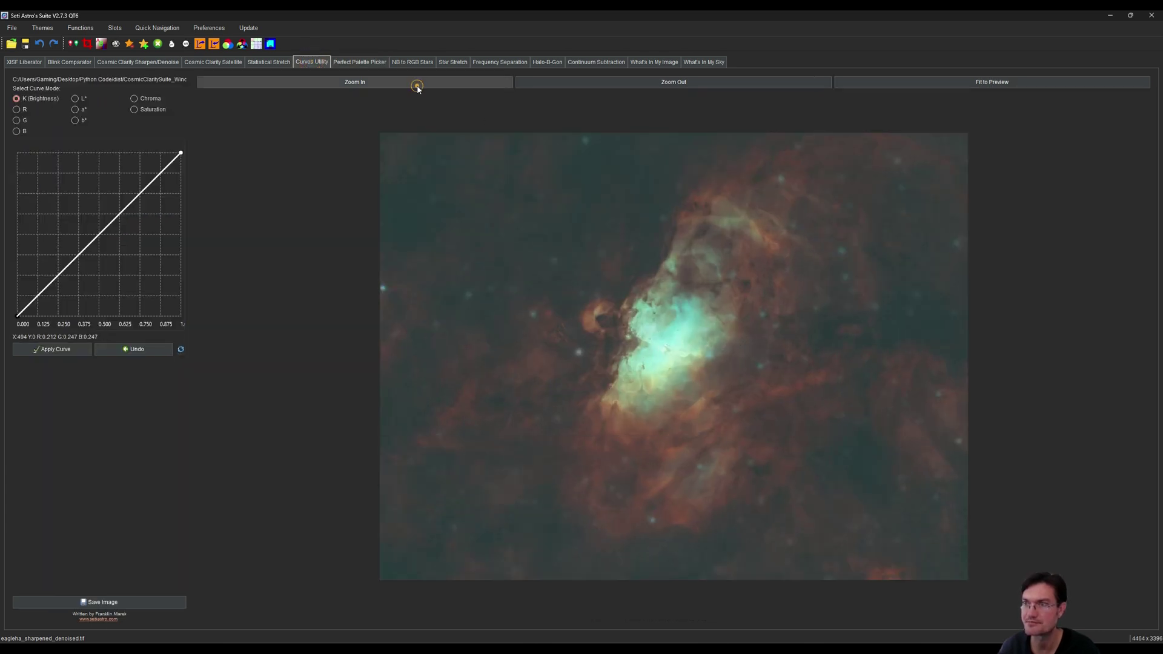
click(416, 85)
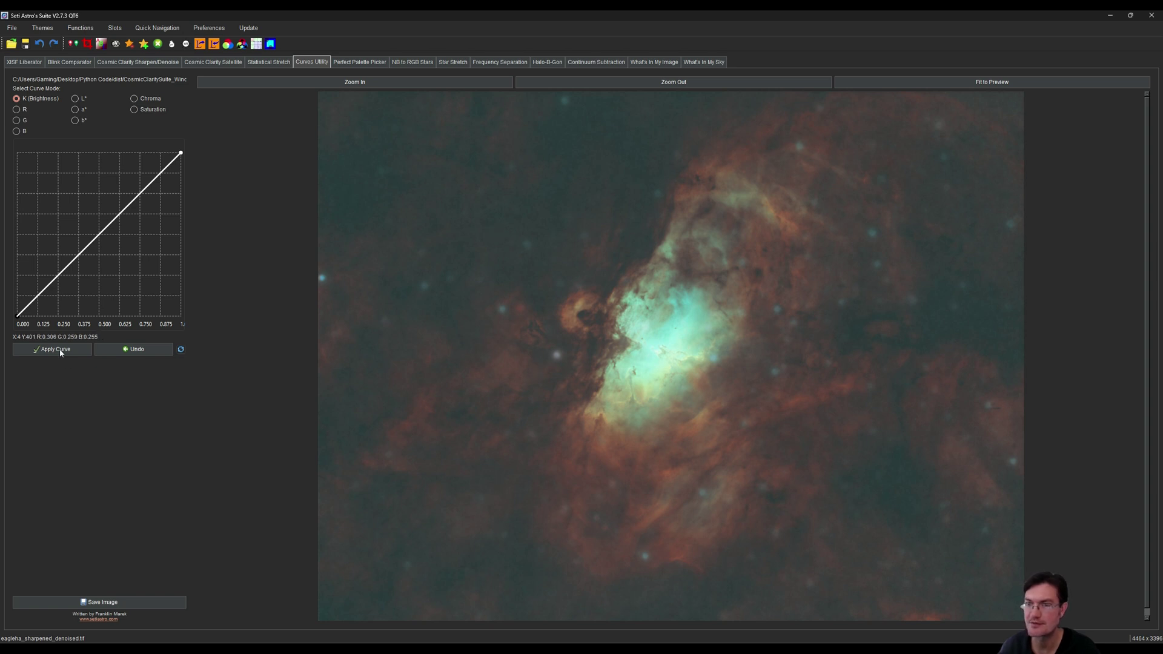
click(54, 290)
click(103, 242)
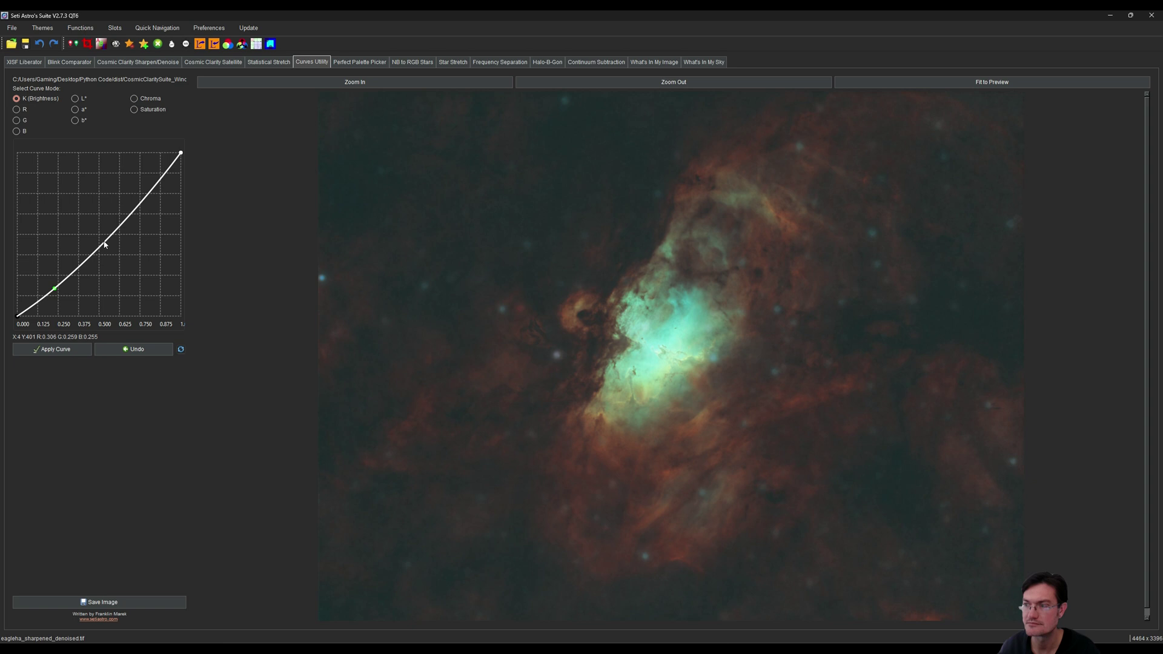
drag(103, 242, 131, 205)
mouse_move(54, 289)
mouse_down()
mouse_move(35, 307)
mouse_move(59, 288)
mouse_up()
click(40, 352)
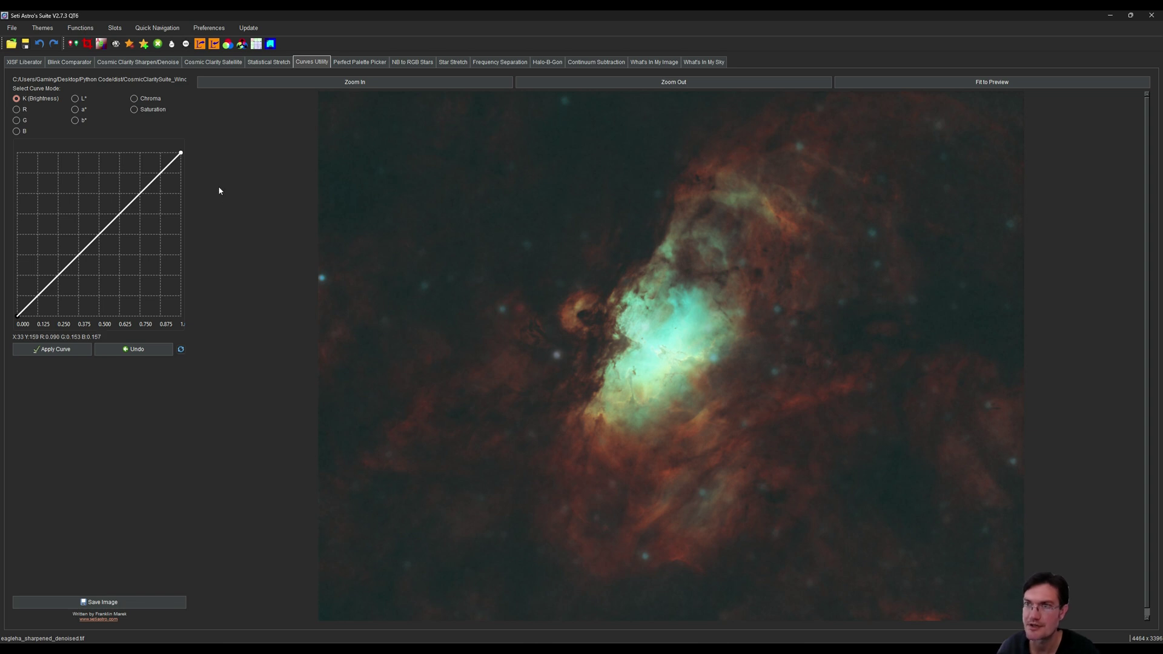
Apply Remove Green at amount 0.29
click(159, 45)
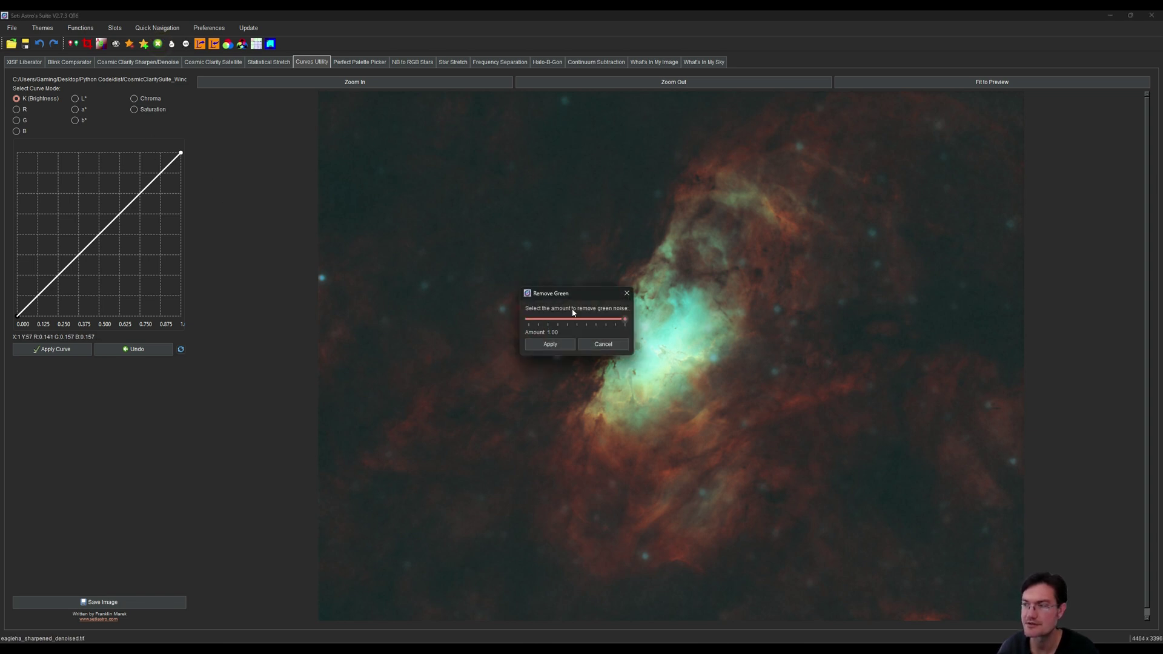
drag(623, 321, 556, 320)
click(552, 345)
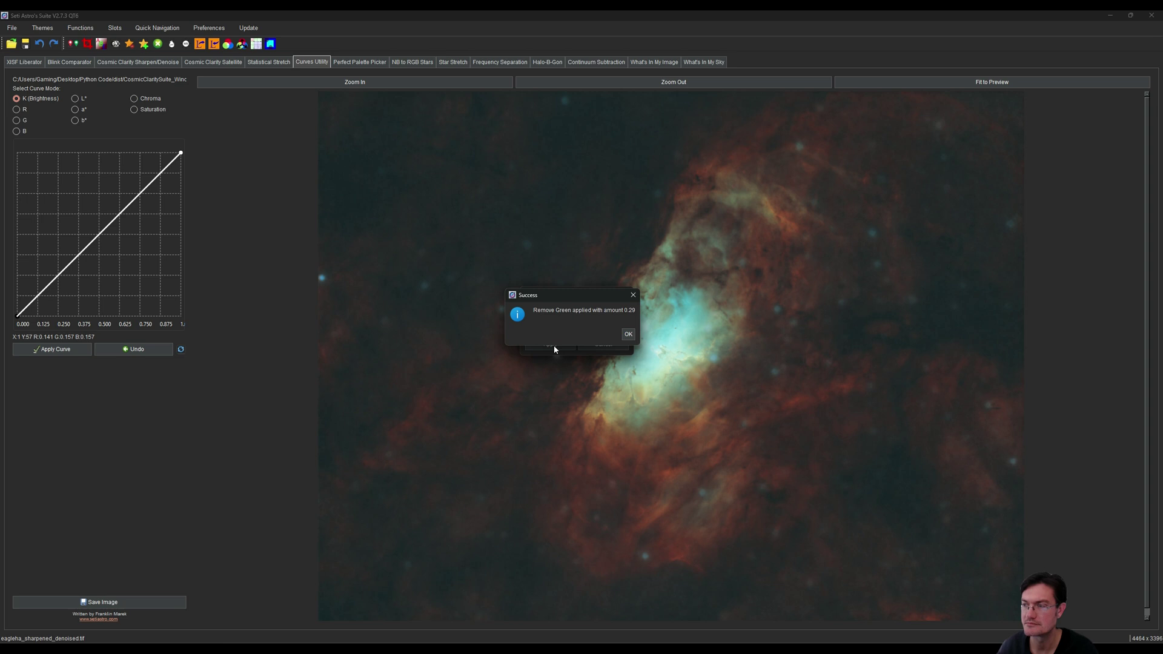
click(628, 335)
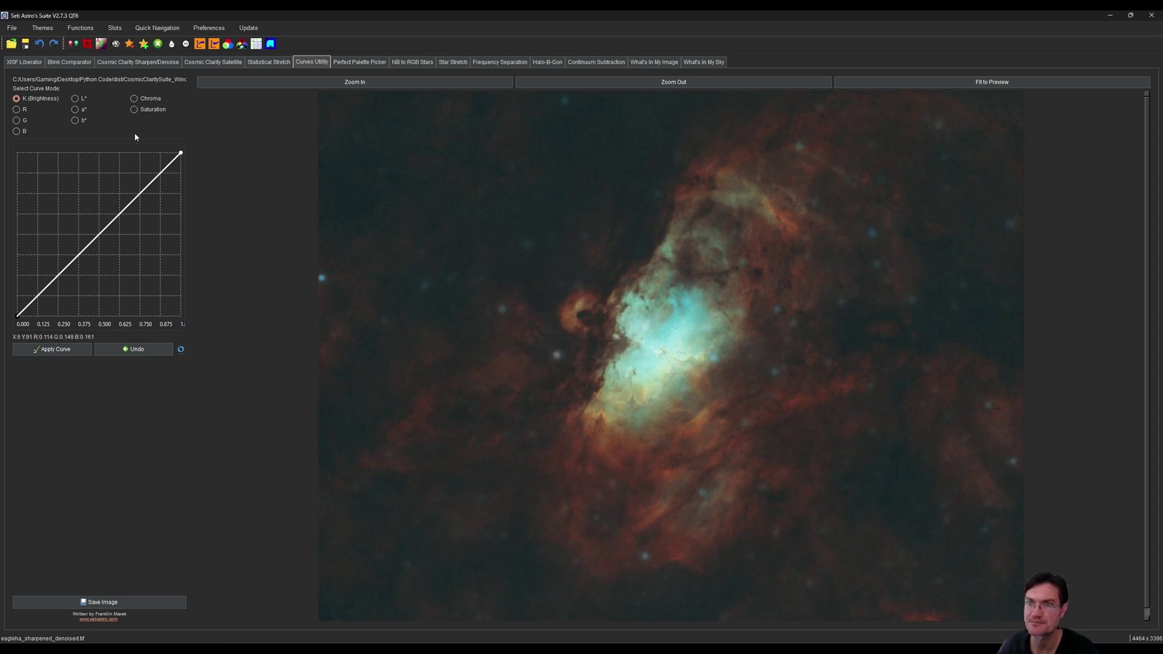
Apply a saturation curve to enrich the colours
click(134, 110)
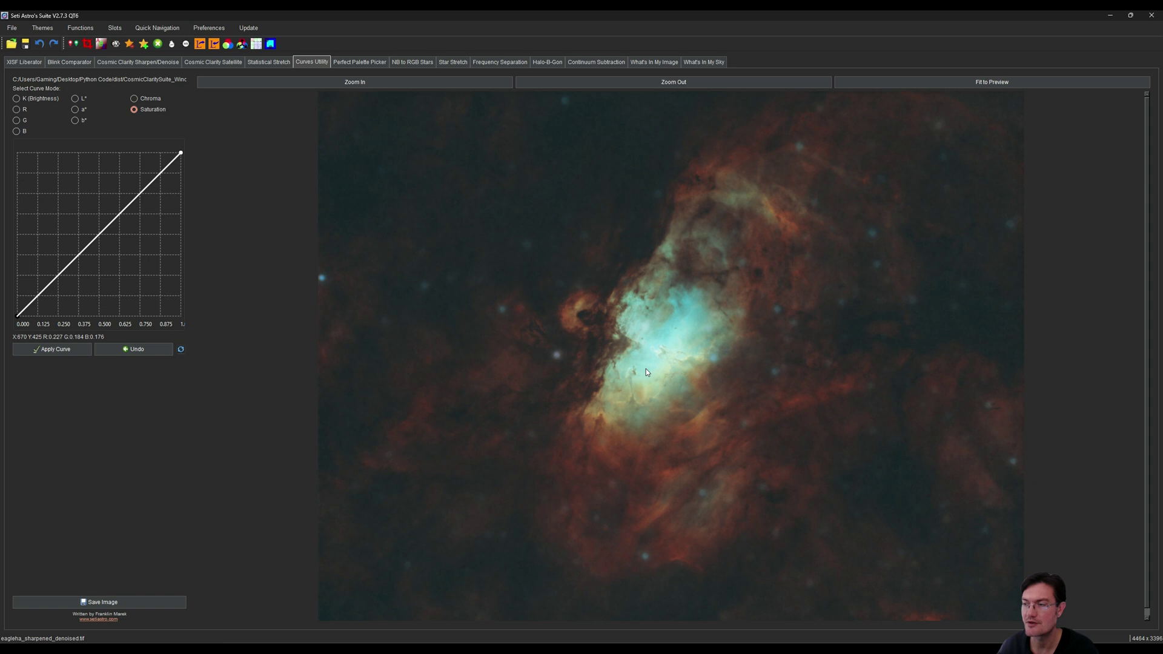
click(100, 226)
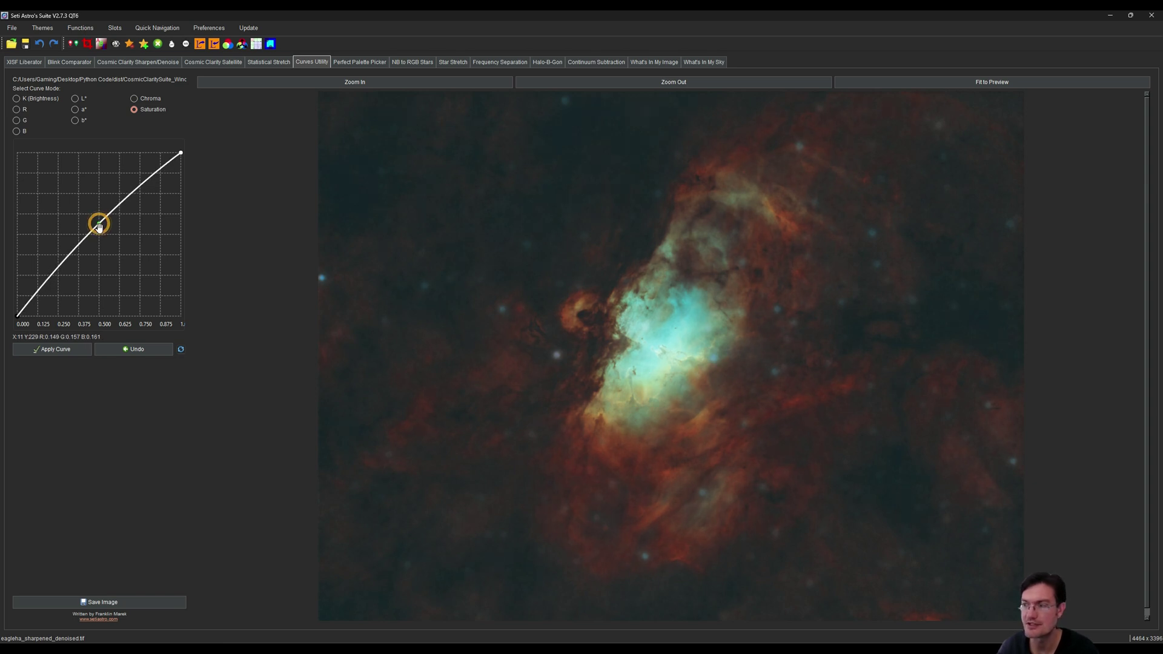
right_click(100, 230)
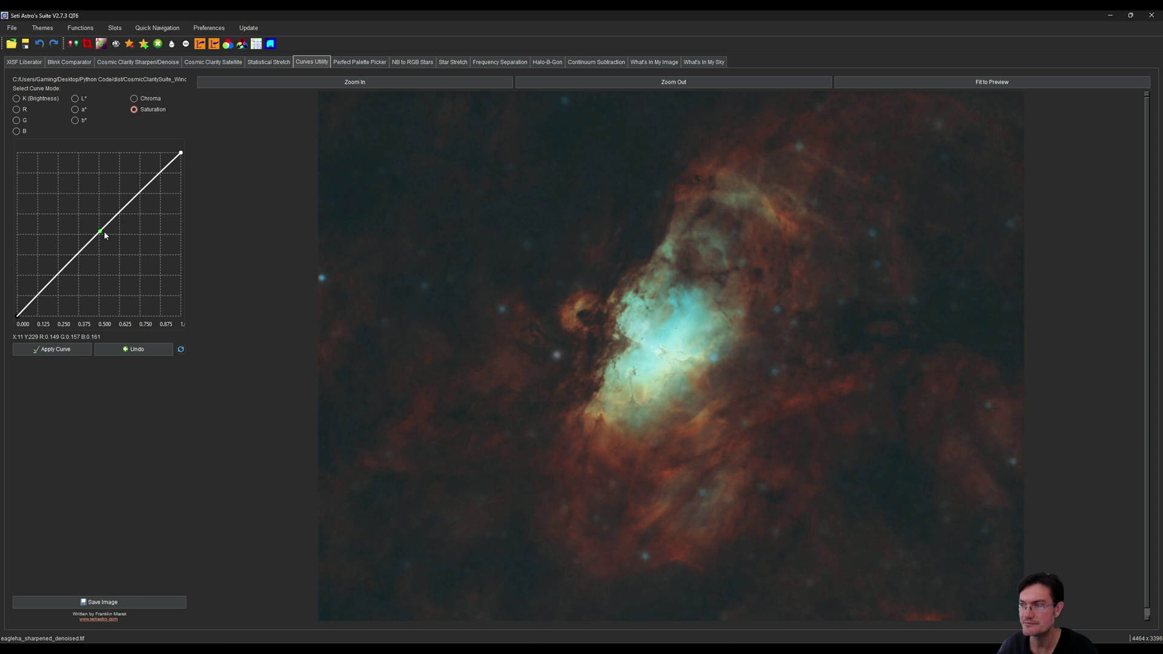
click(66, 350)
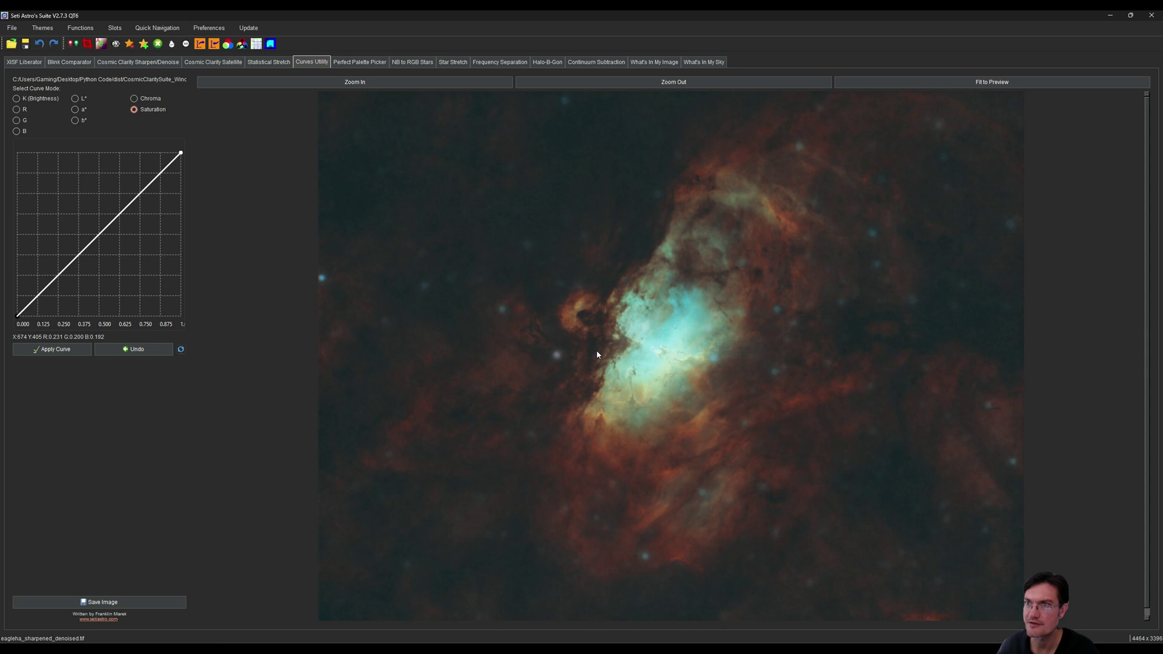
Apply CLAHE with tile grid size 11 and clip limit 0.4 to the fitted nebula
click(269, 63)
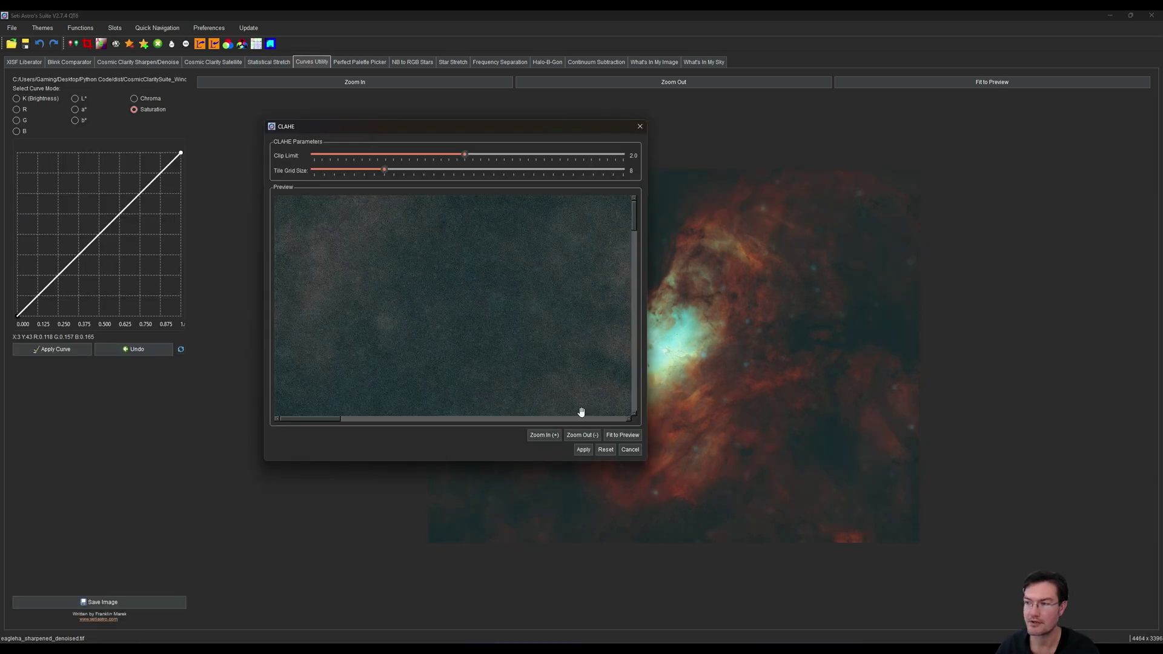
click(617, 437)
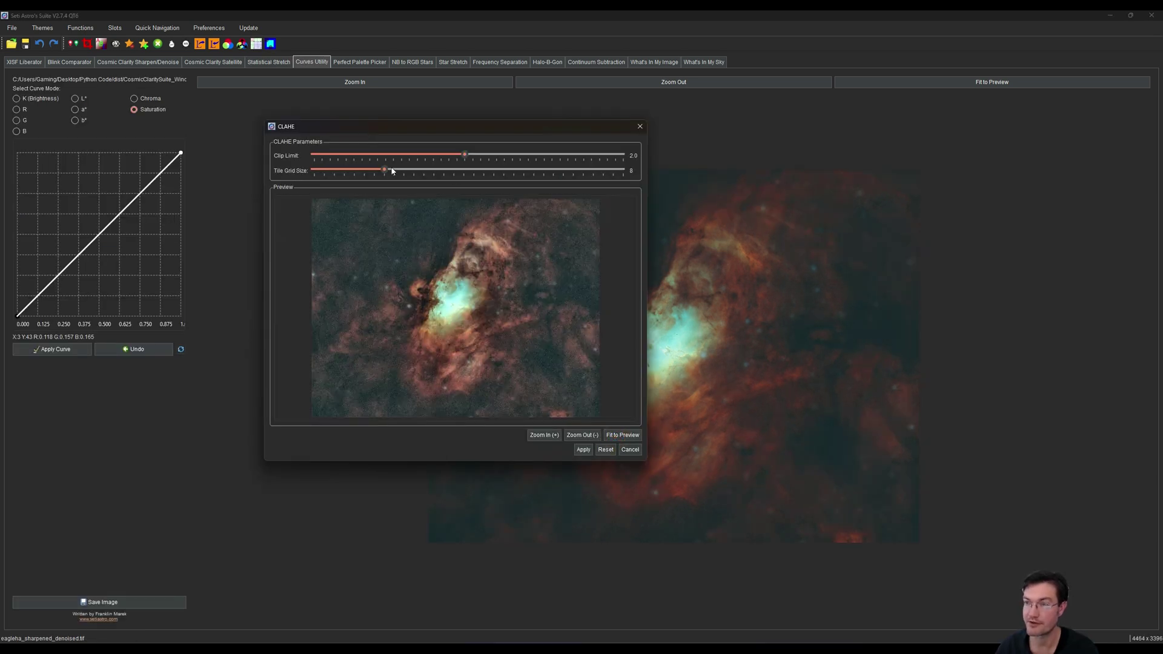
drag(382, 171, 420, 169)
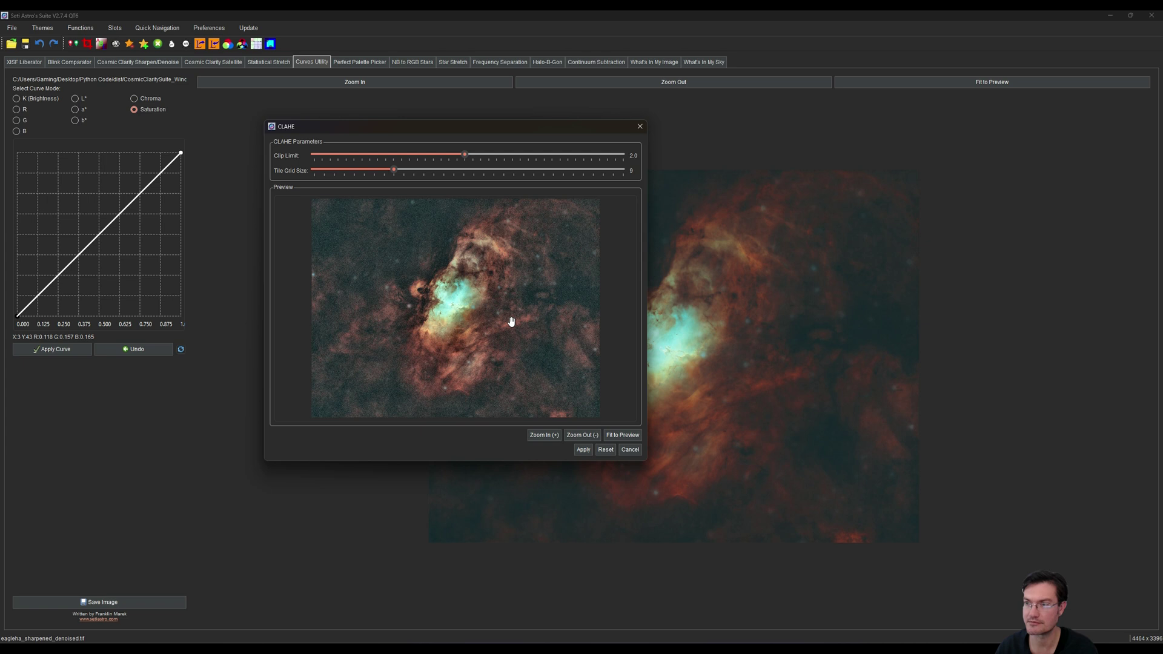
drag(393, 170, 414, 170)
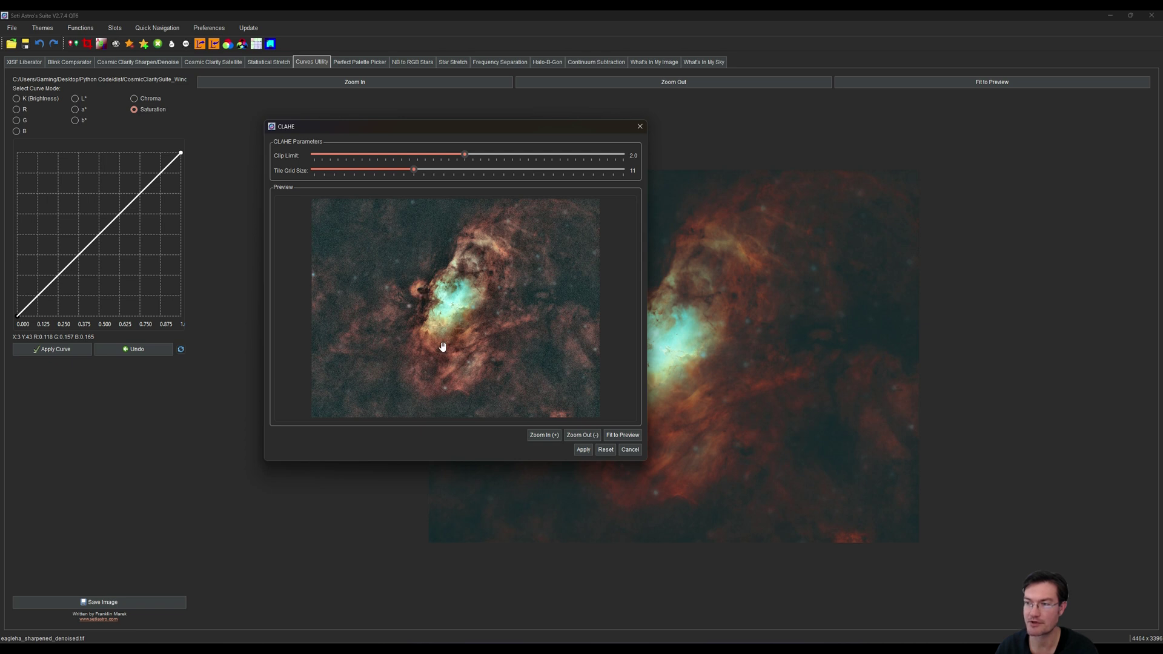
drag(463, 156, 377, 156)
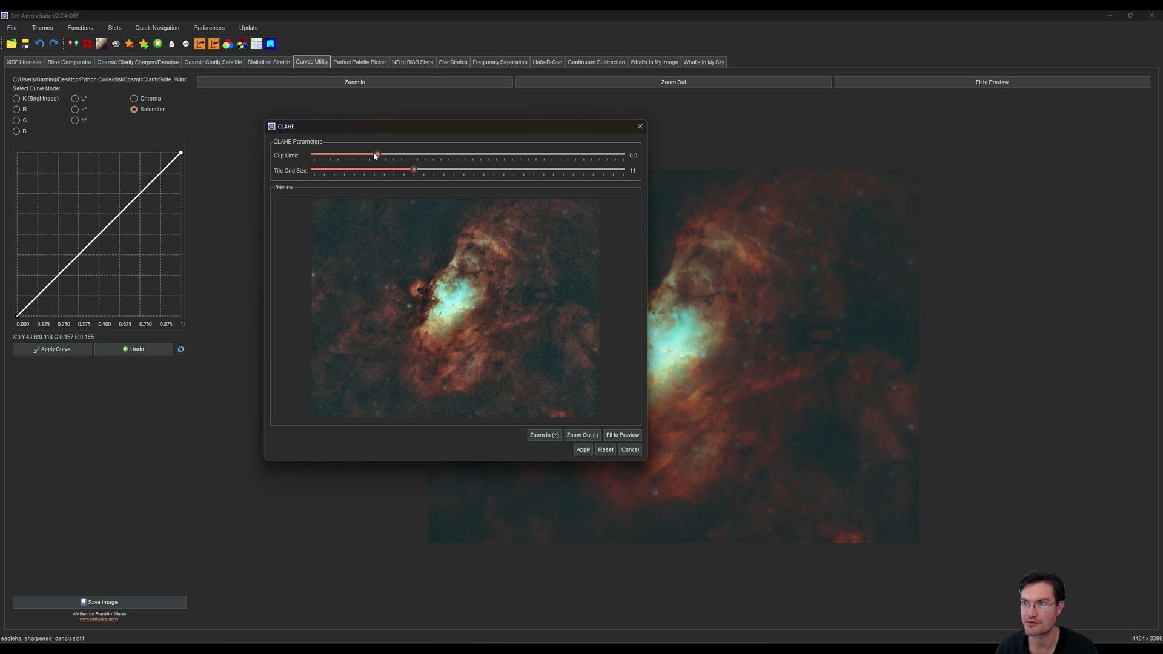
drag(375, 156, 339, 156)
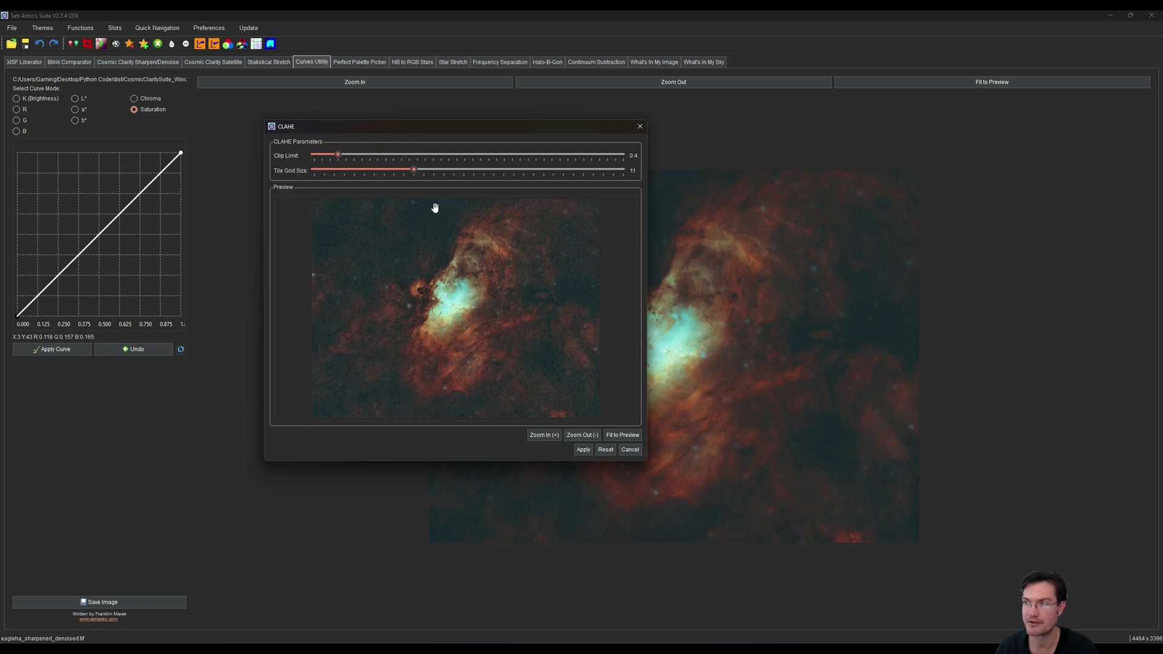
click(583, 450)
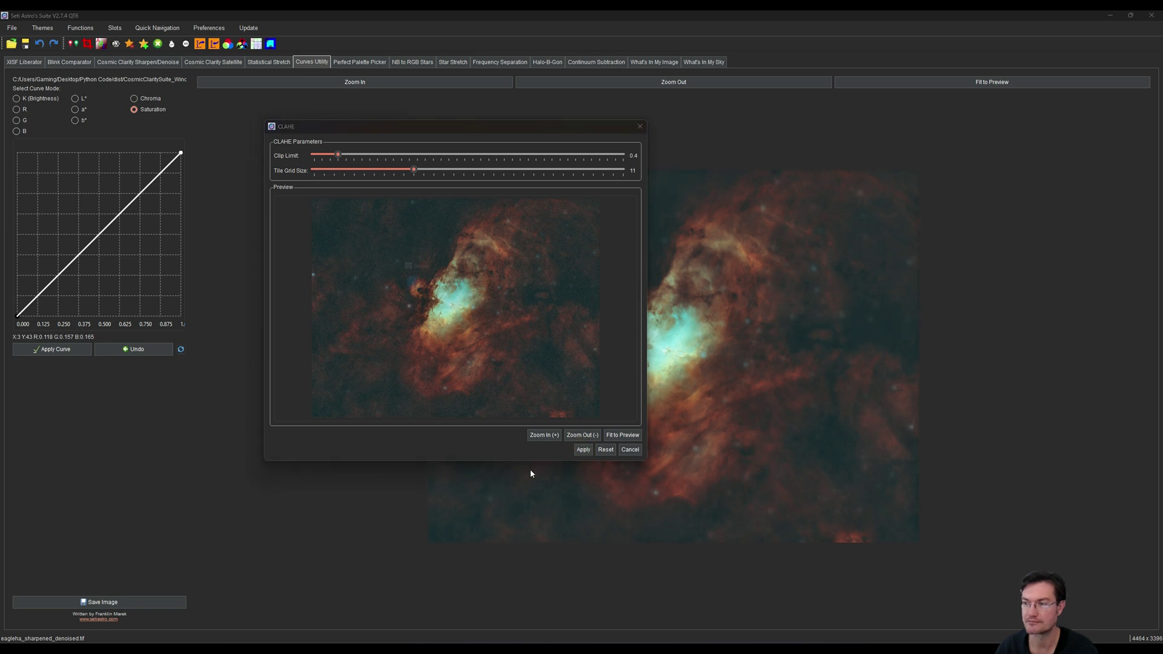
Split the image into high and low frequencies at radius 4.38
click(492, 303)
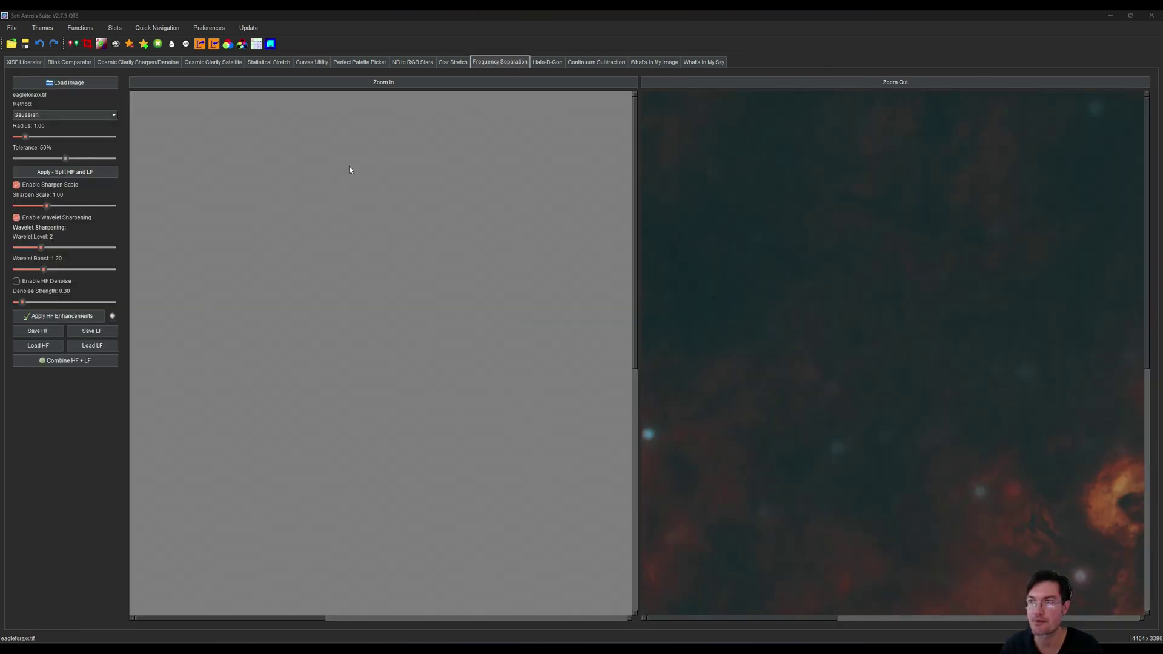
click(751, 79)
drag(864, 378, 579, 287)
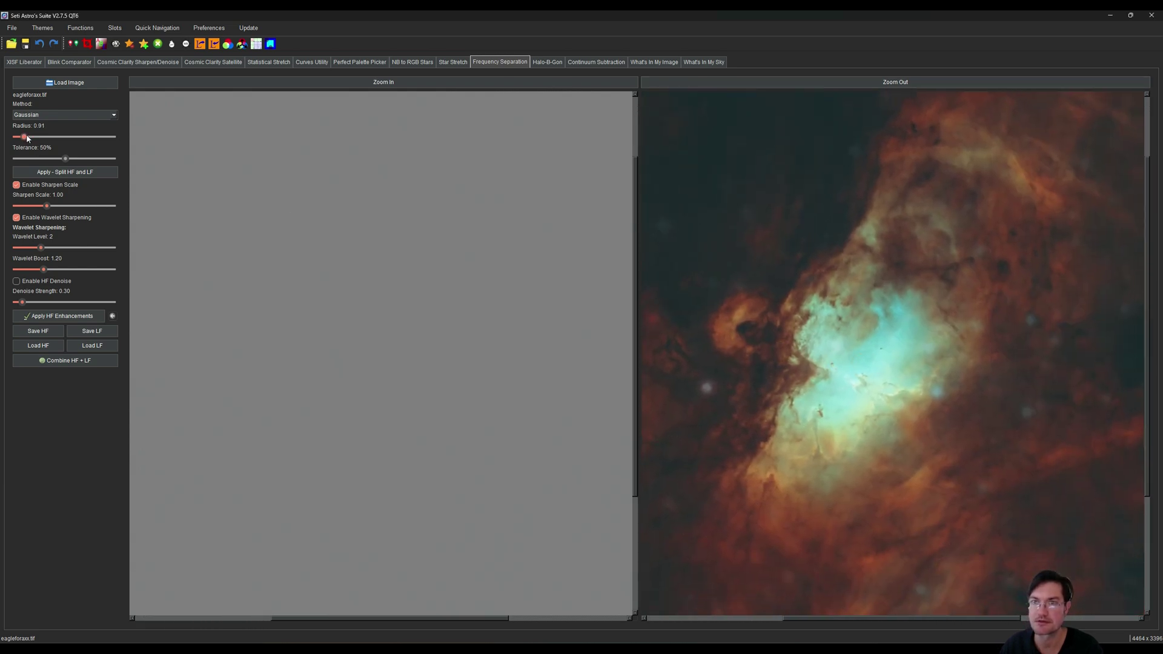
drag(26, 138, 40, 137)
click(51, 173)
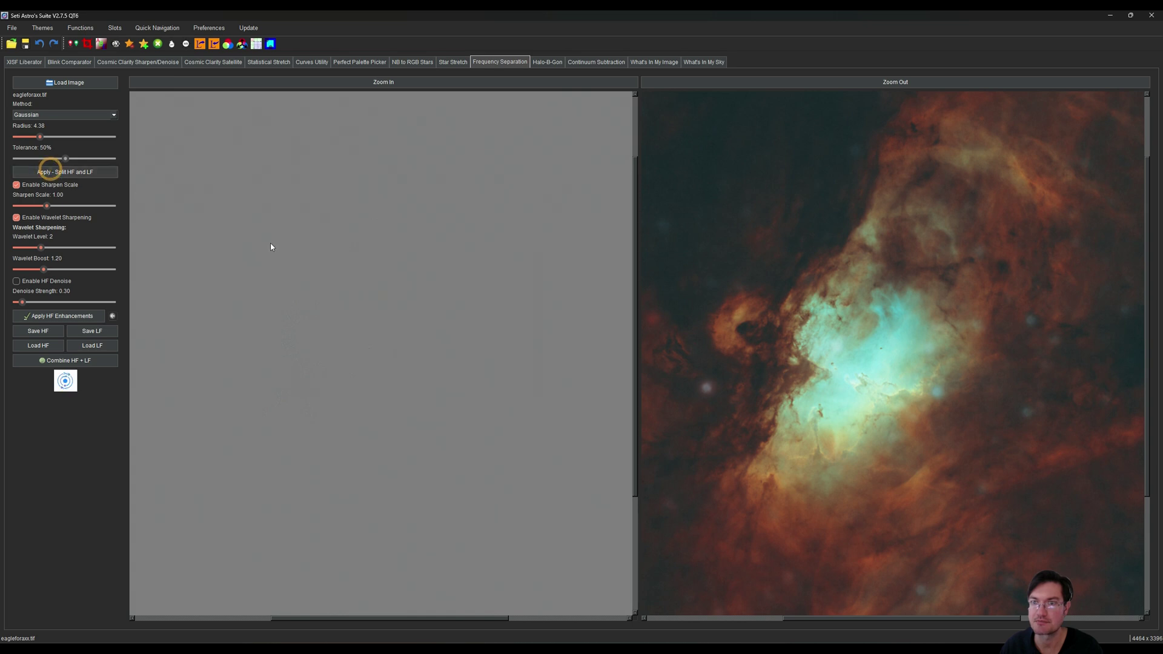
Sharpen the high-frequency layer with scale 1.21, wavelet level 3 and boost 1.61
drag(365, 350, 390, 317)
click(362, 87)
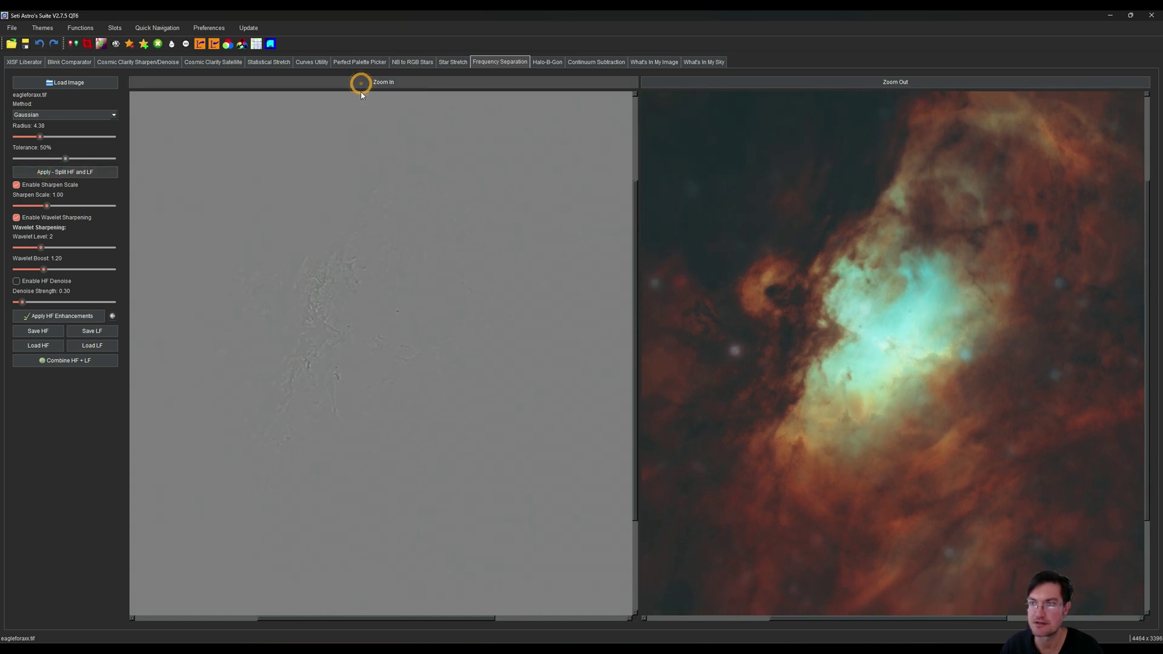
mouse_move(449, 367)
mouse_down()
mouse_move(341, 256)
mouse_move(427, 362)
mouse_up()
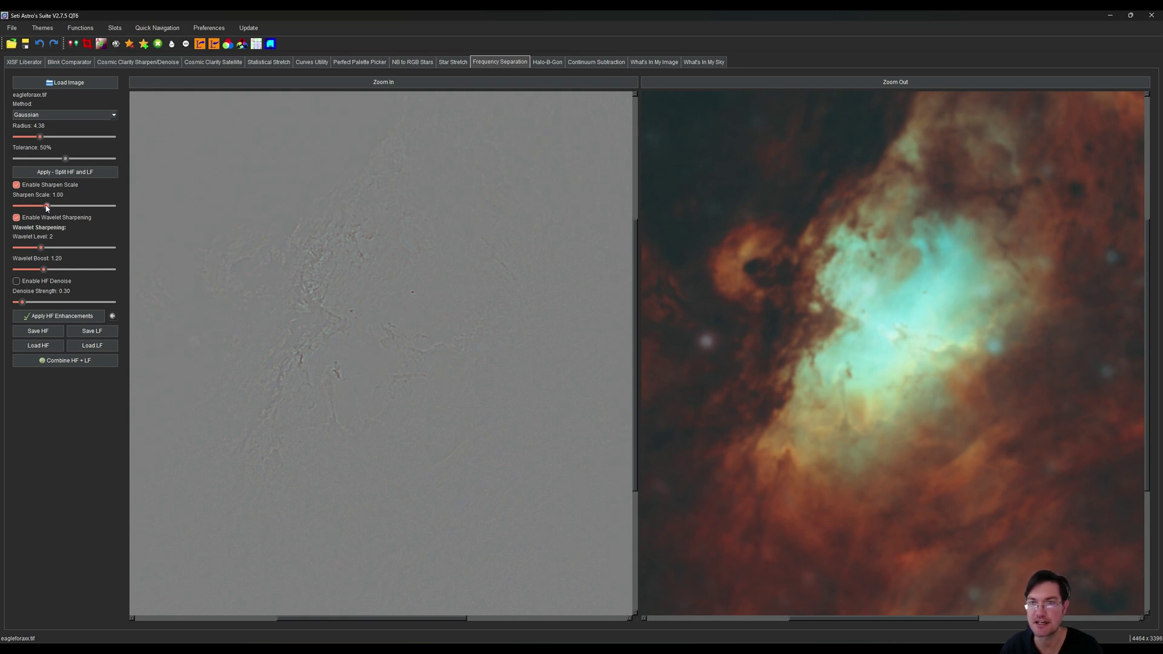
drag(47, 208, 54, 208)
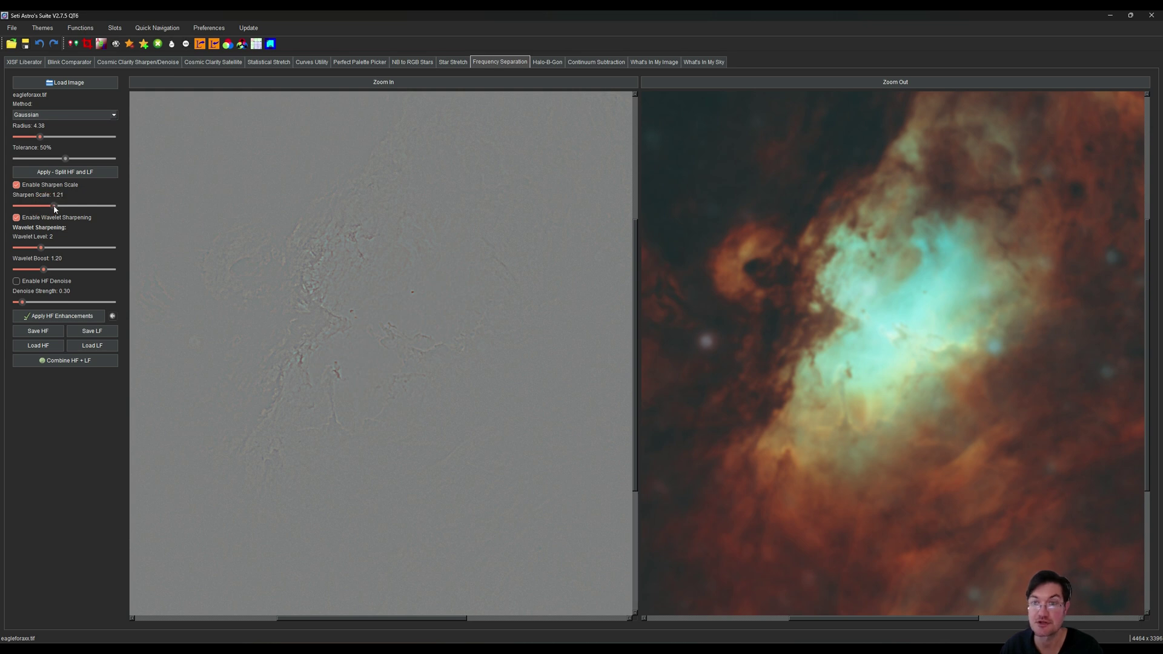
drag(46, 272, 59, 273)
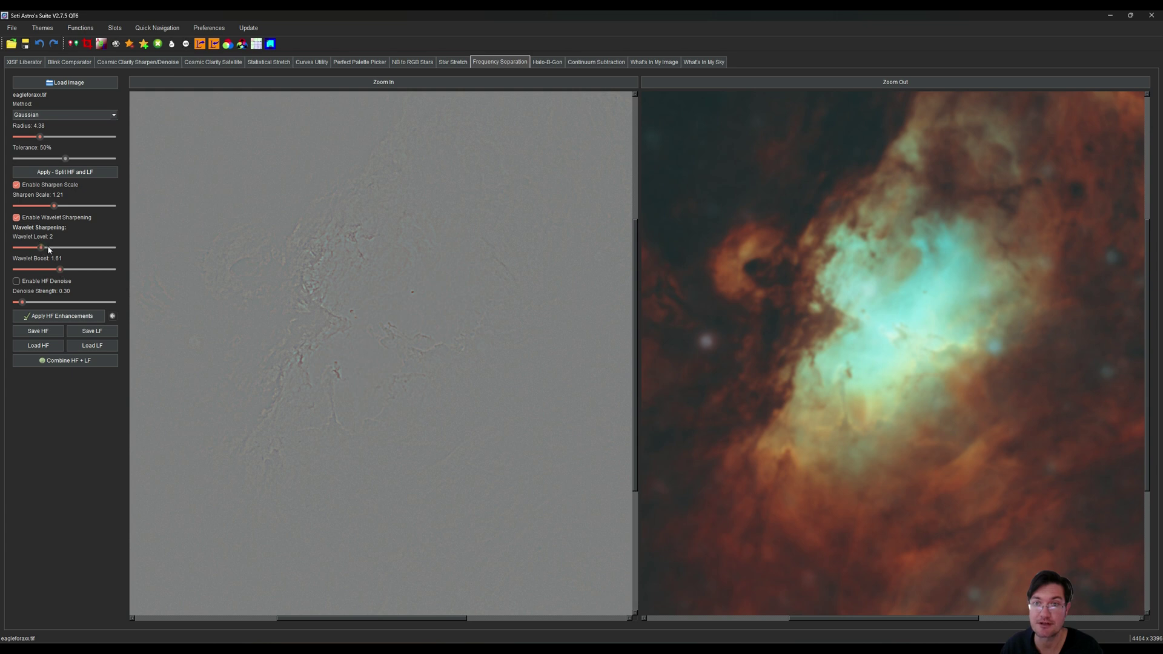
click(48, 248)
click(52, 316)
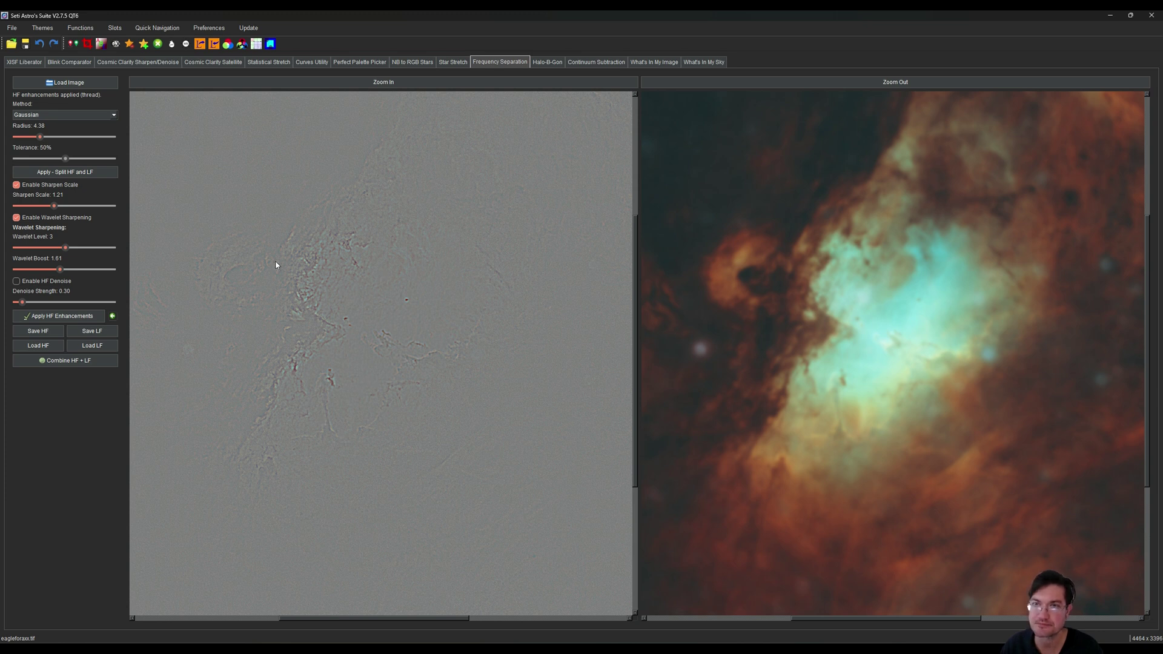
Undo and reapply milder sharpening: scale about 1.1, wavelet boost 1.45
click(112, 317)
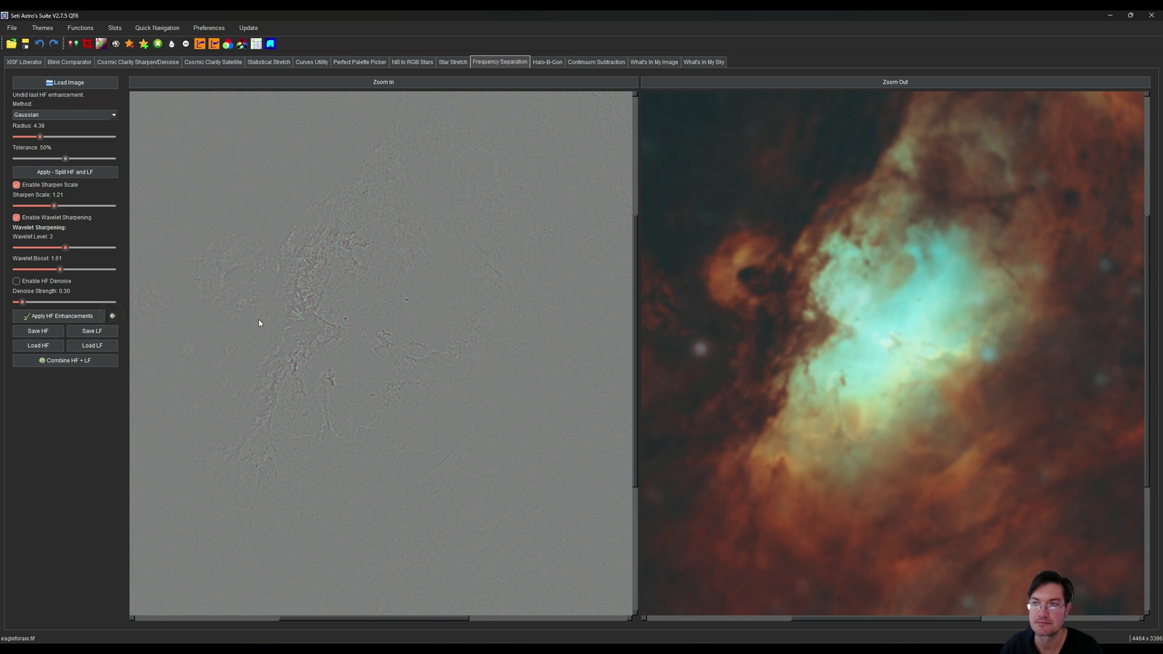
drag(55, 209, 50, 208)
drag(59, 269, 54, 269)
click(63, 316)
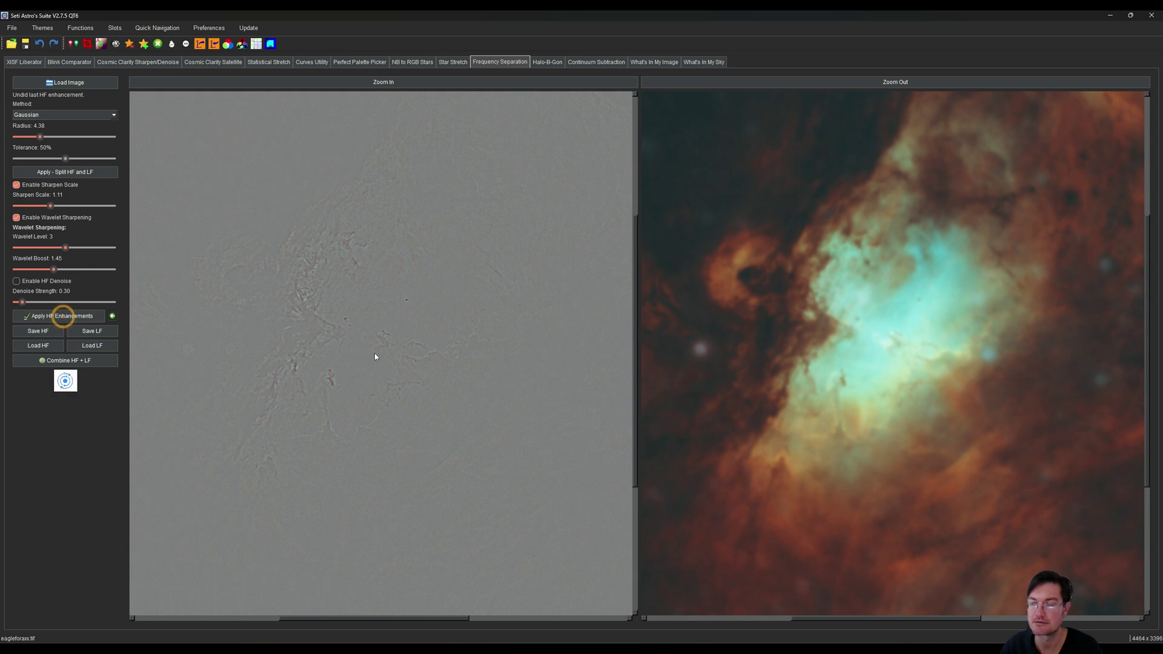
Combine the HF and LF layers and push the result for processing
click(65, 360)
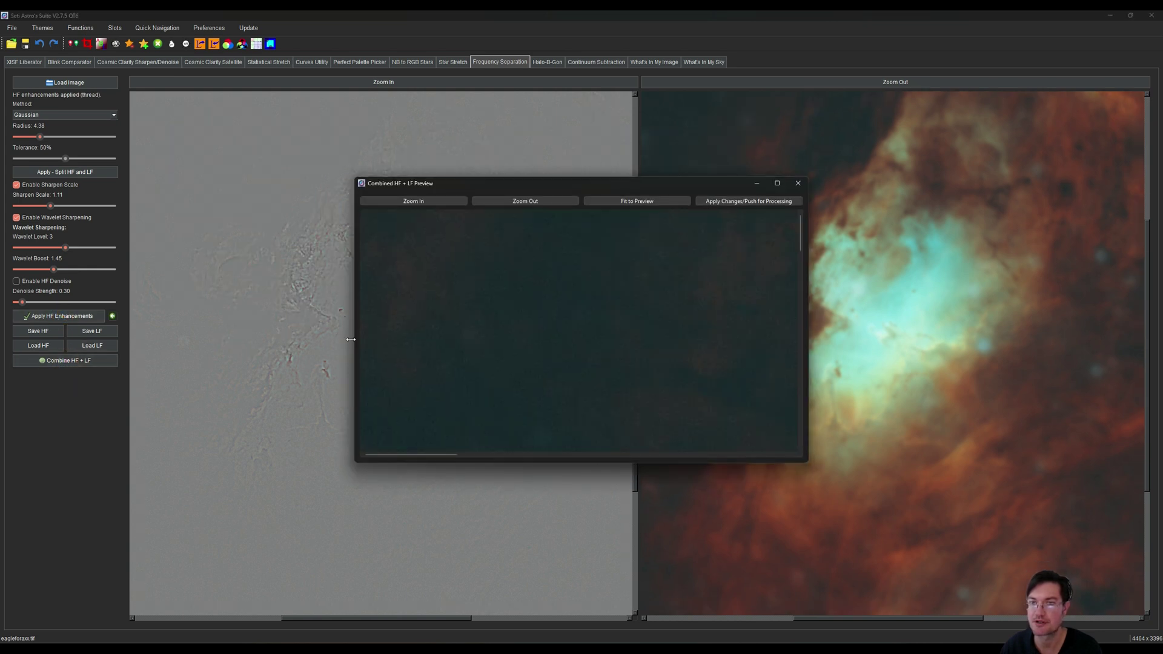
click(737, 200)
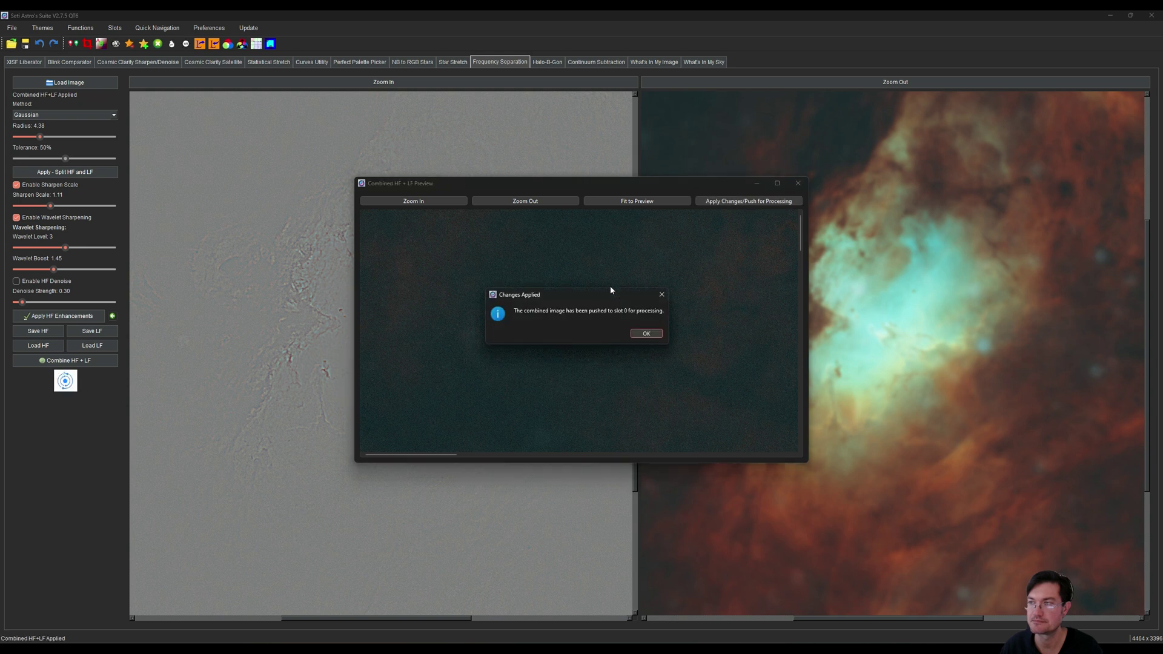
click(644, 334)
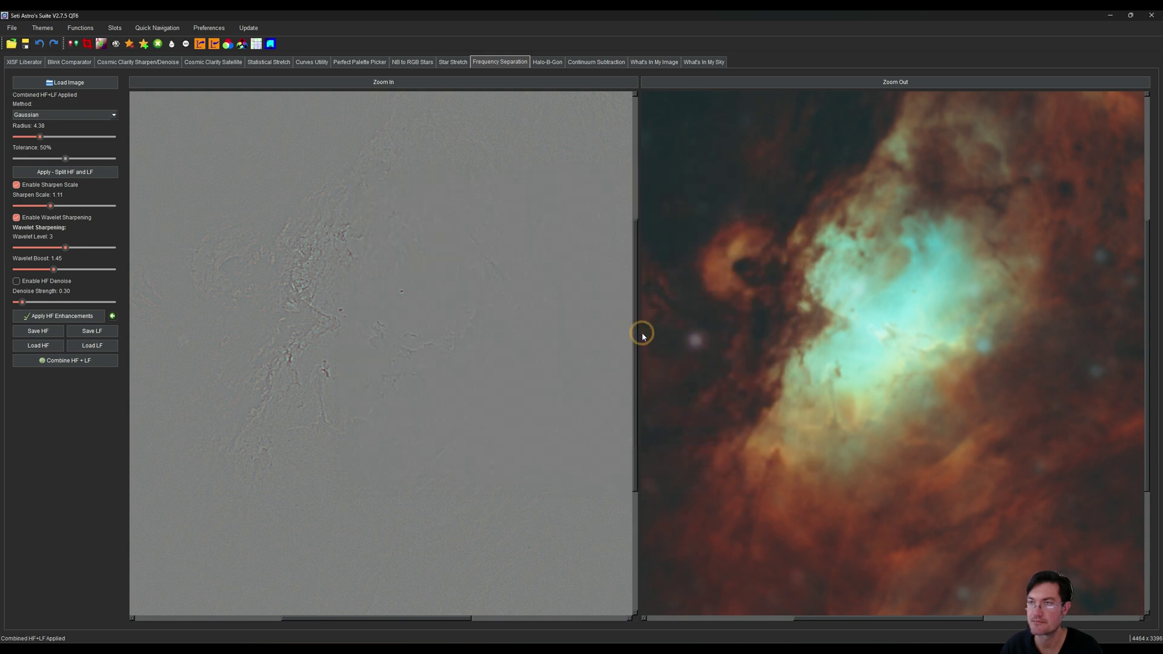
Denoise the combined image's luminance in Cosmic Clarity at strength 0.70
click(403, 84)
click(402, 84)
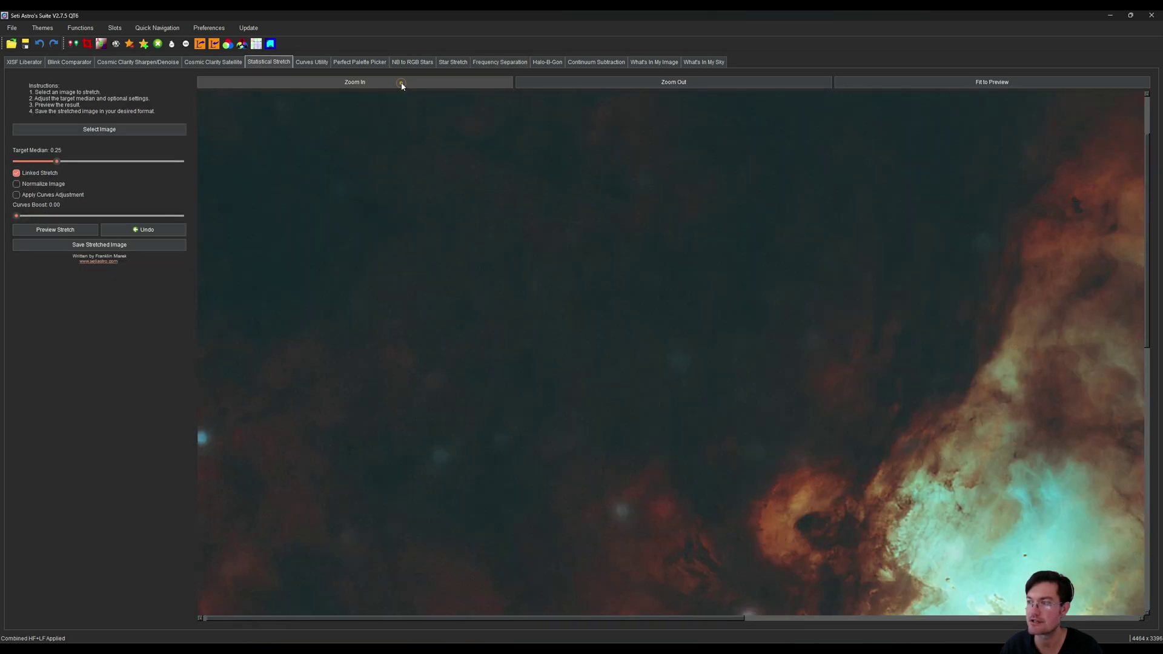
scroll(554, 230, down, 3)
scroll(516, 348, up, 3)
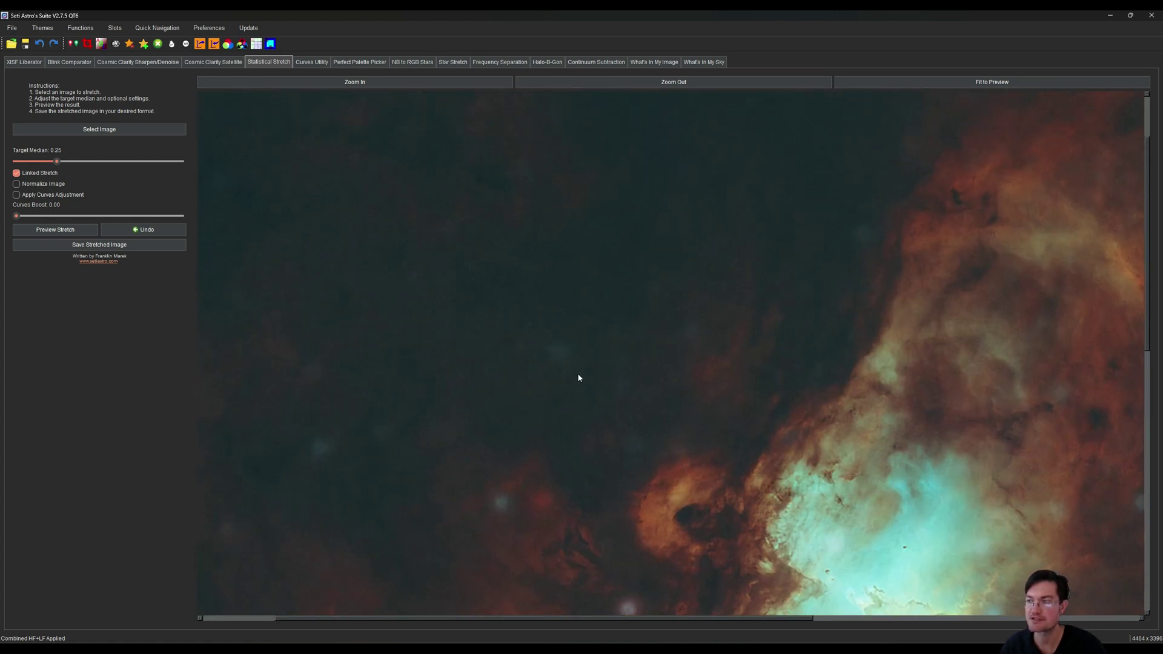
scroll(493, 377, up, 1)
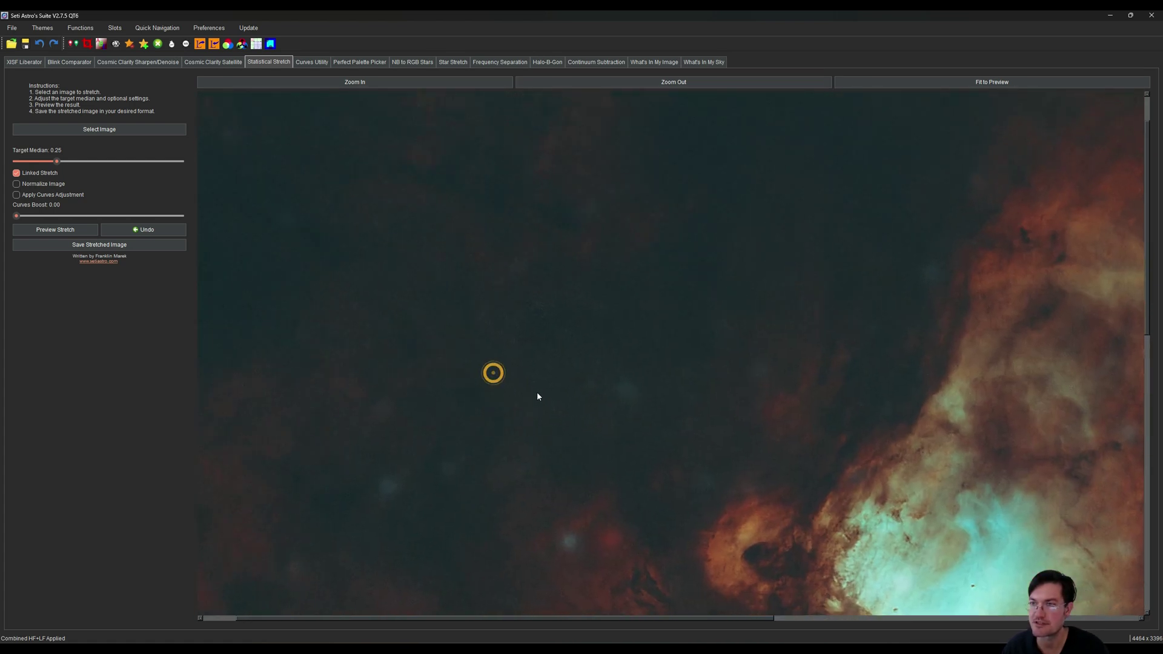
drag(648, 320, 543, 327)
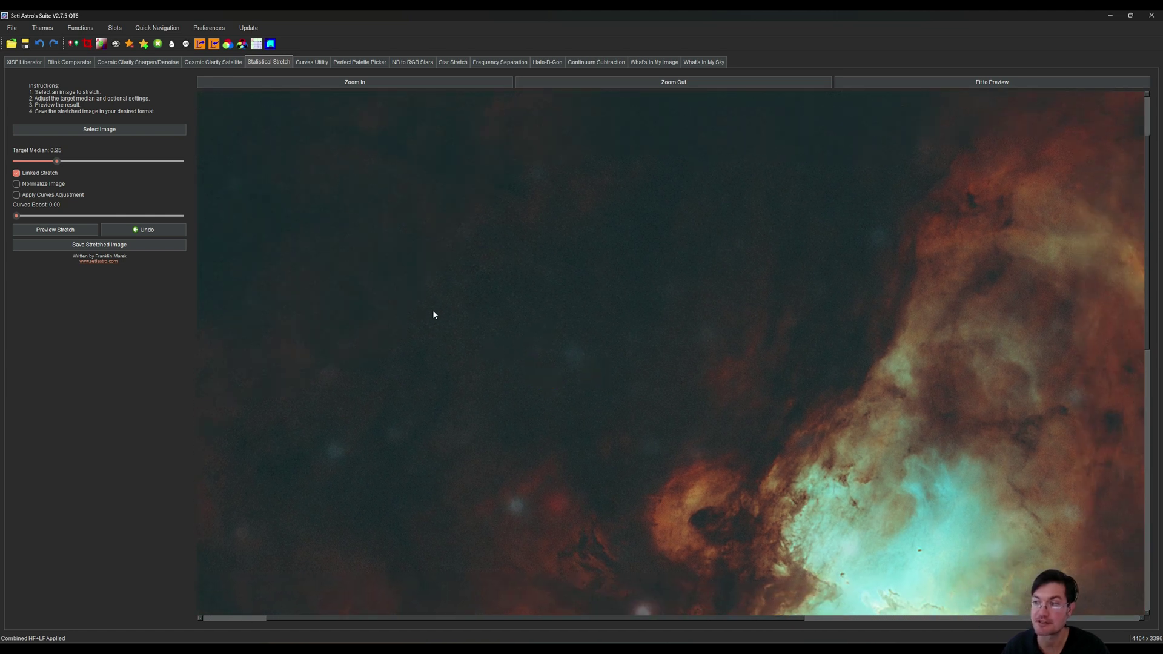
key(ctrl+3)
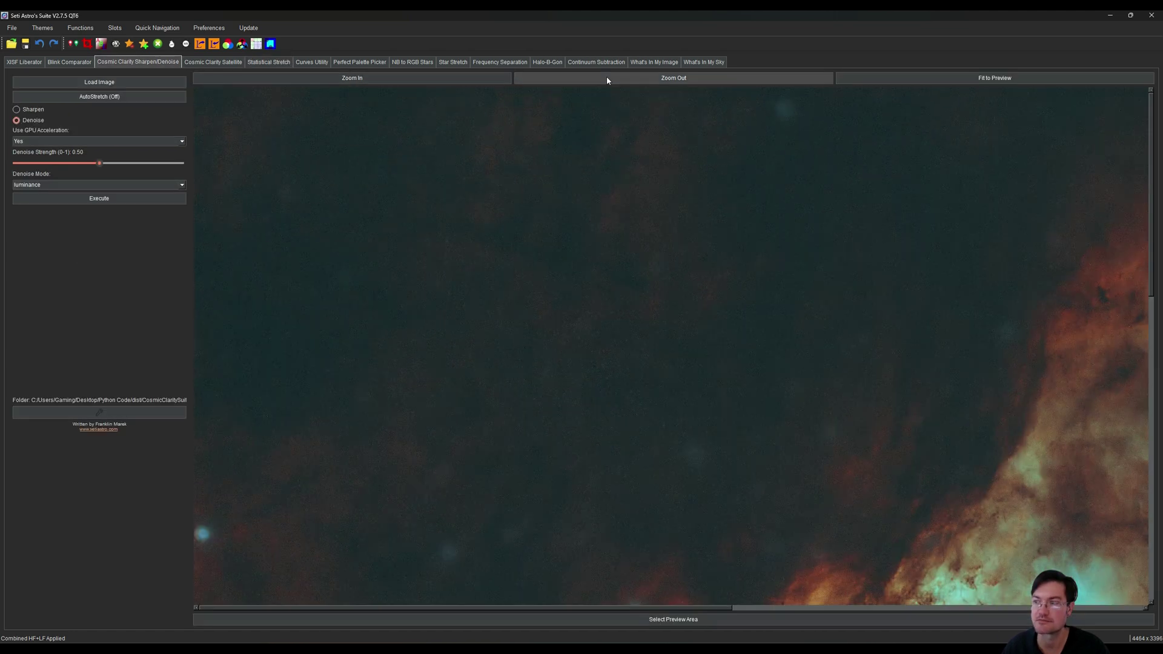
click(608, 78)
click(608, 78)
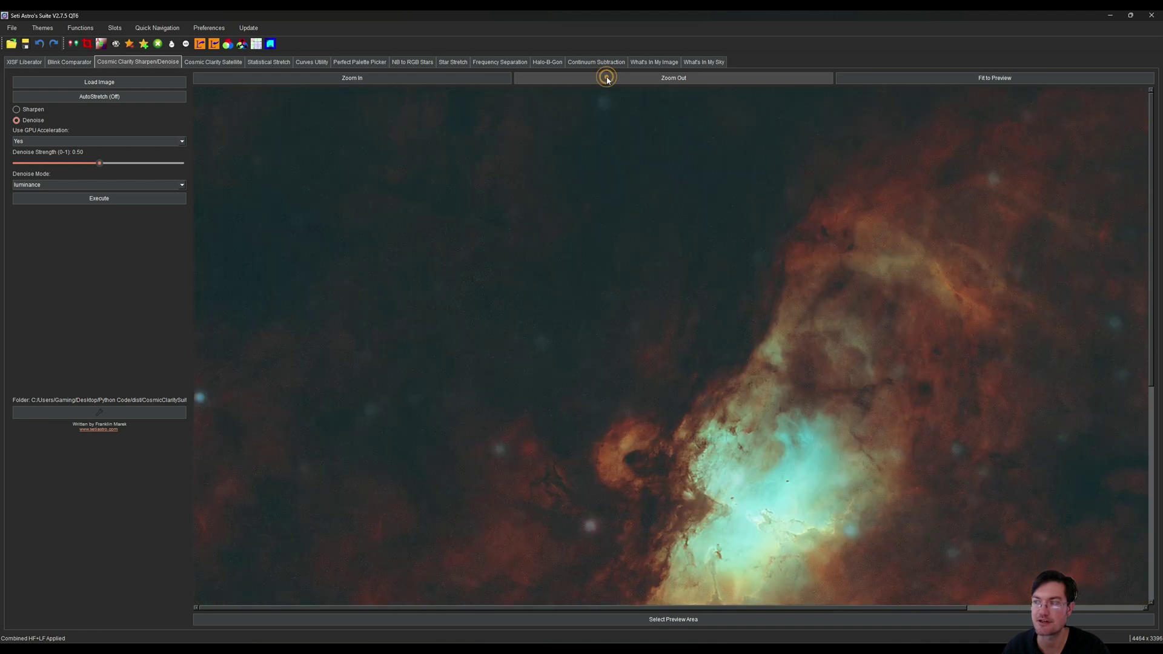
drag(106, 165, 135, 166)
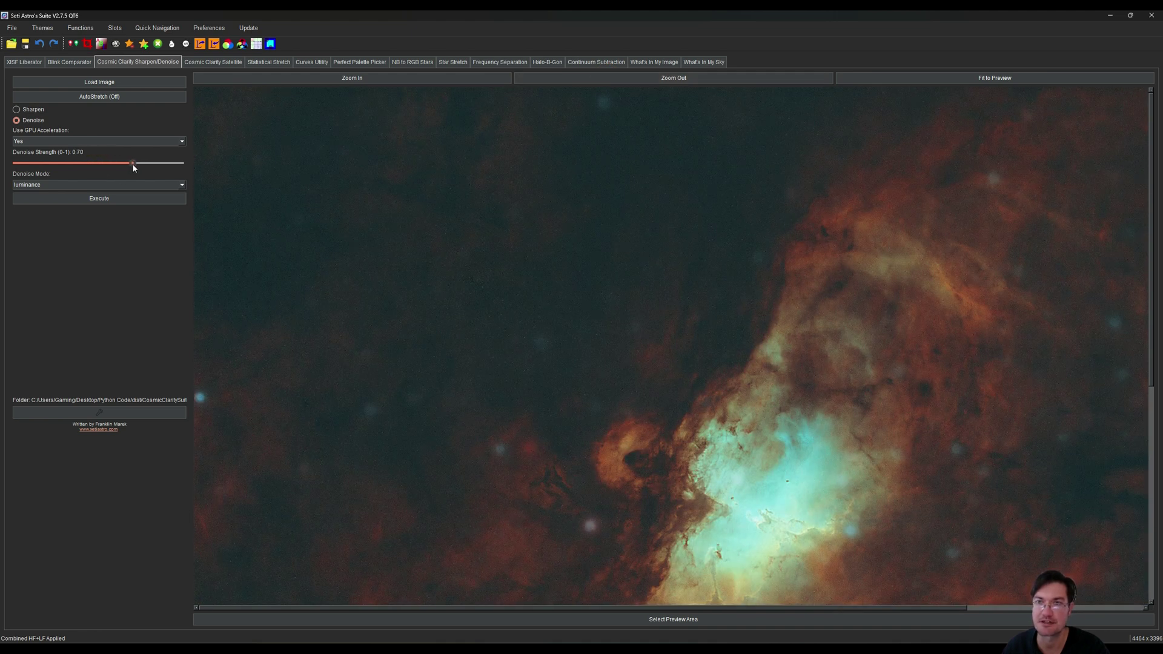
click(123, 199)
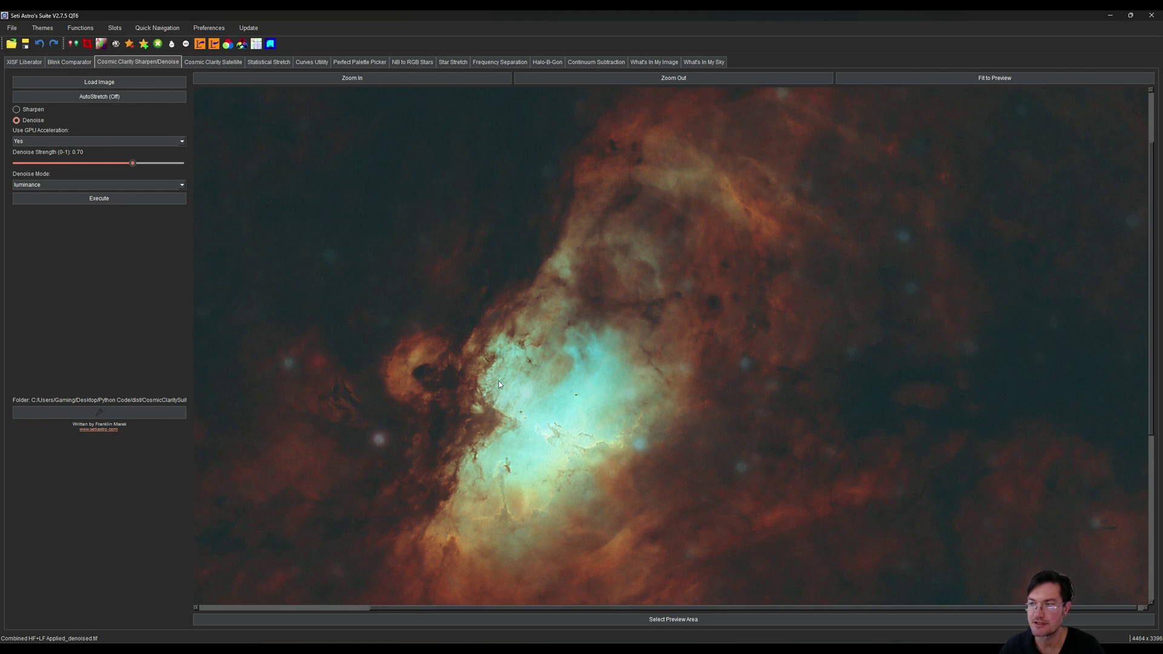
Review the whole Combined HF+LF Applied_denoised.tif result and open it in the Curves Utility
drag(500, 384, 548, 339)
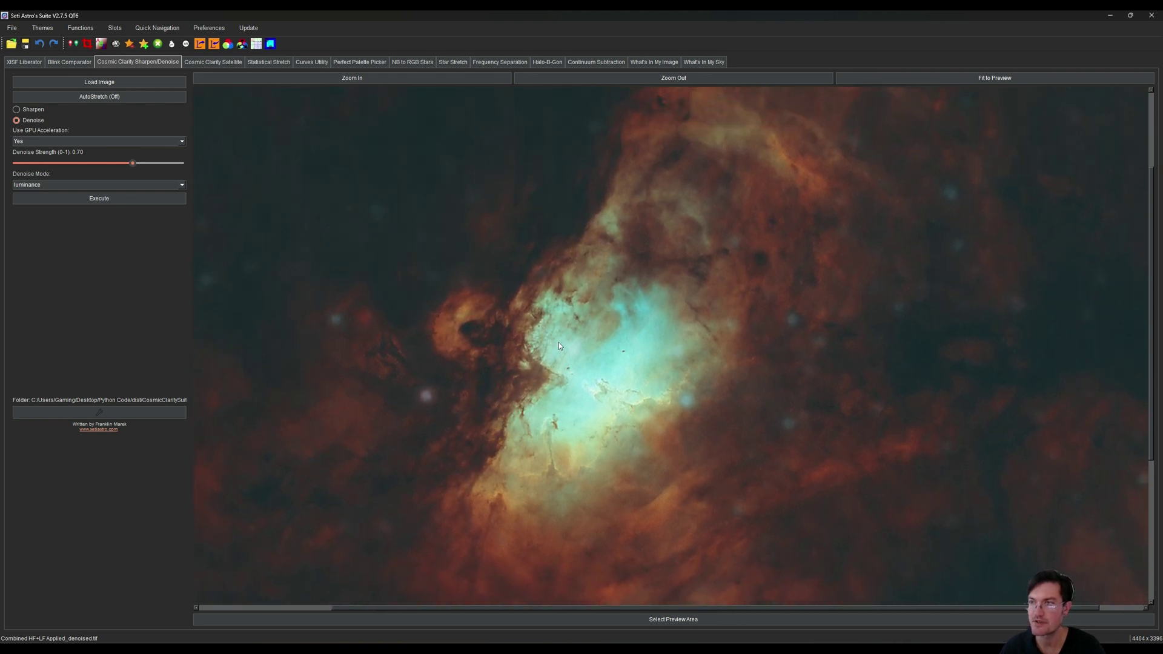
click(693, 78)
click(693, 79)
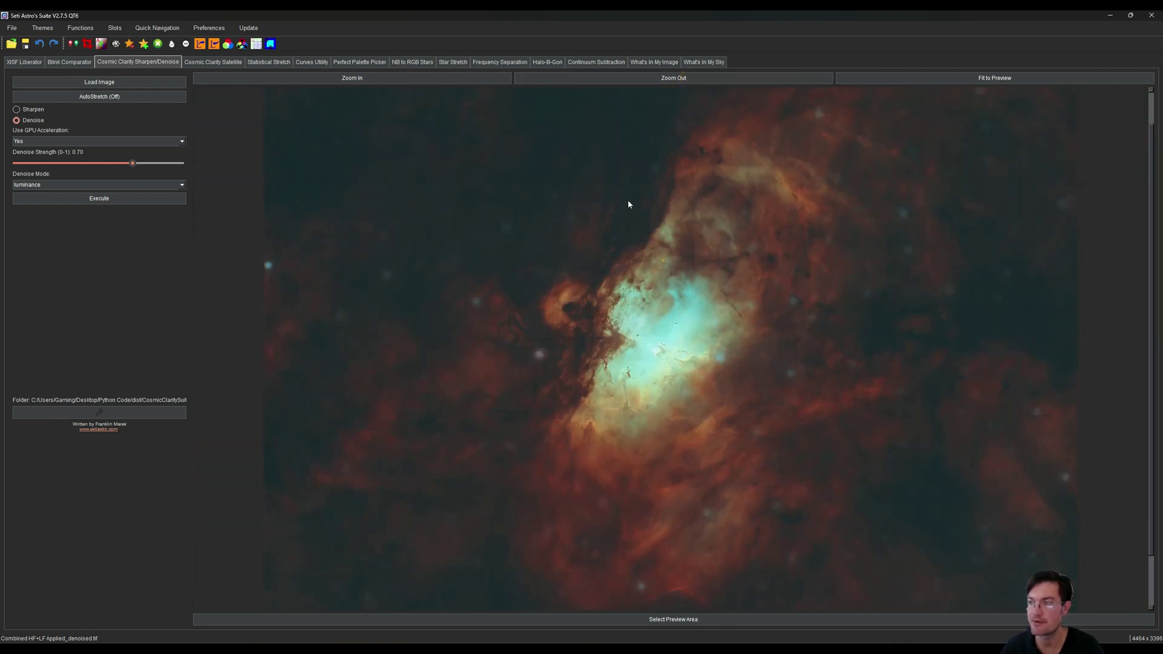
click(312, 62)
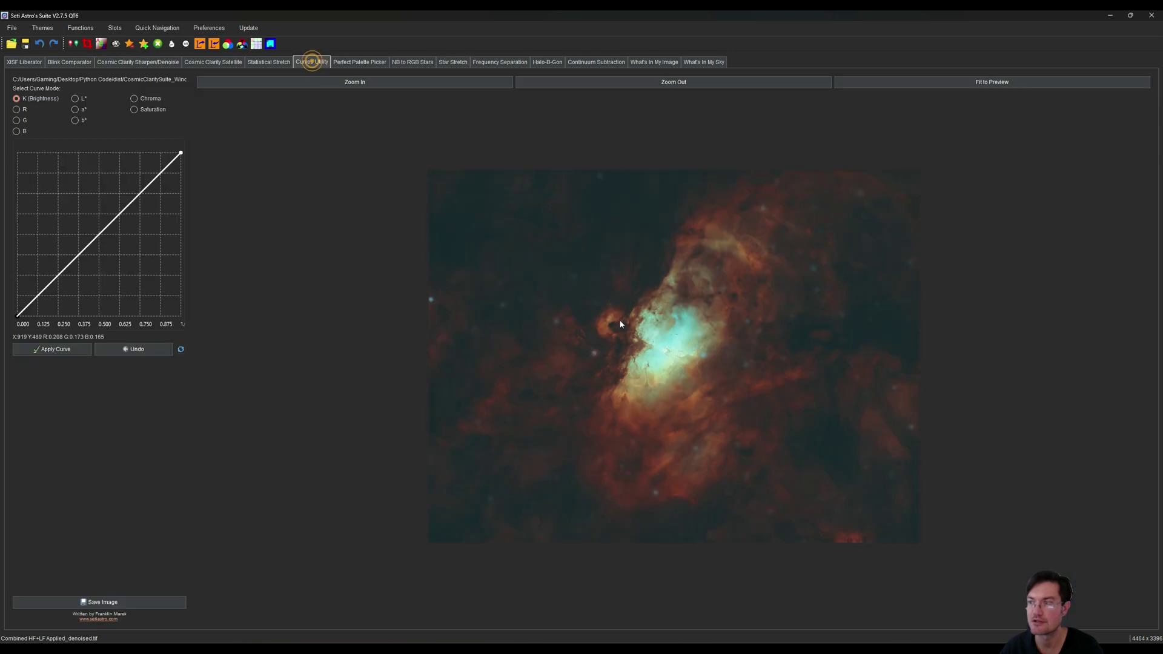
Try a shadow and midtone brightness curve, then reset it to a straight line
click(402, 83)
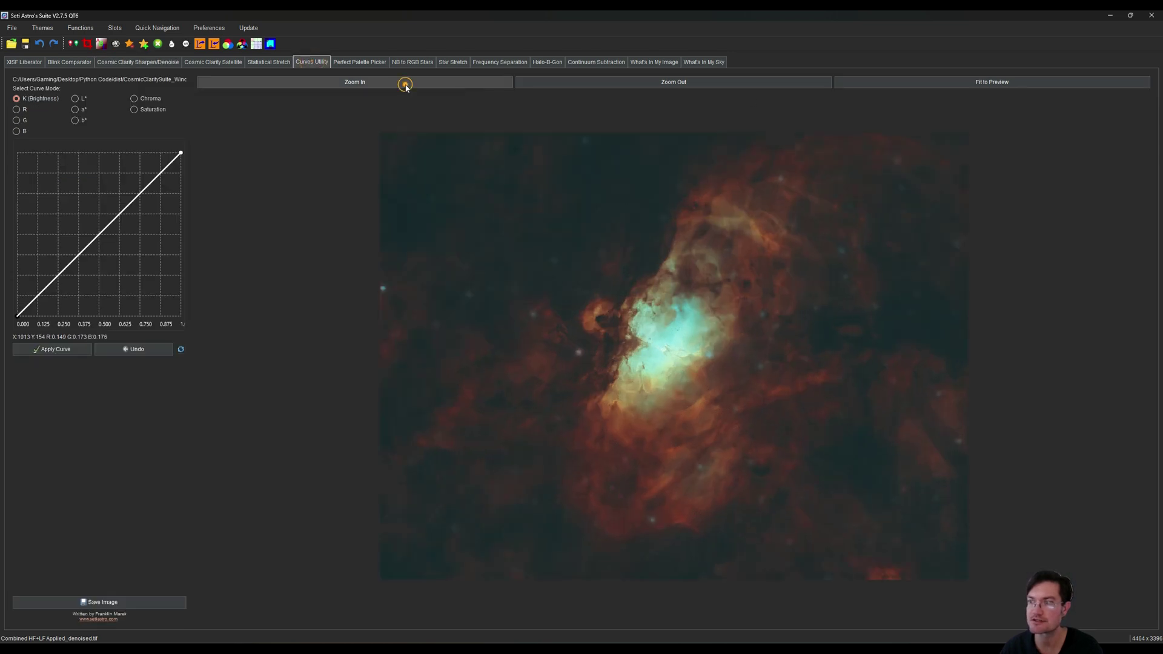
click(403, 83)
click(53, 282)
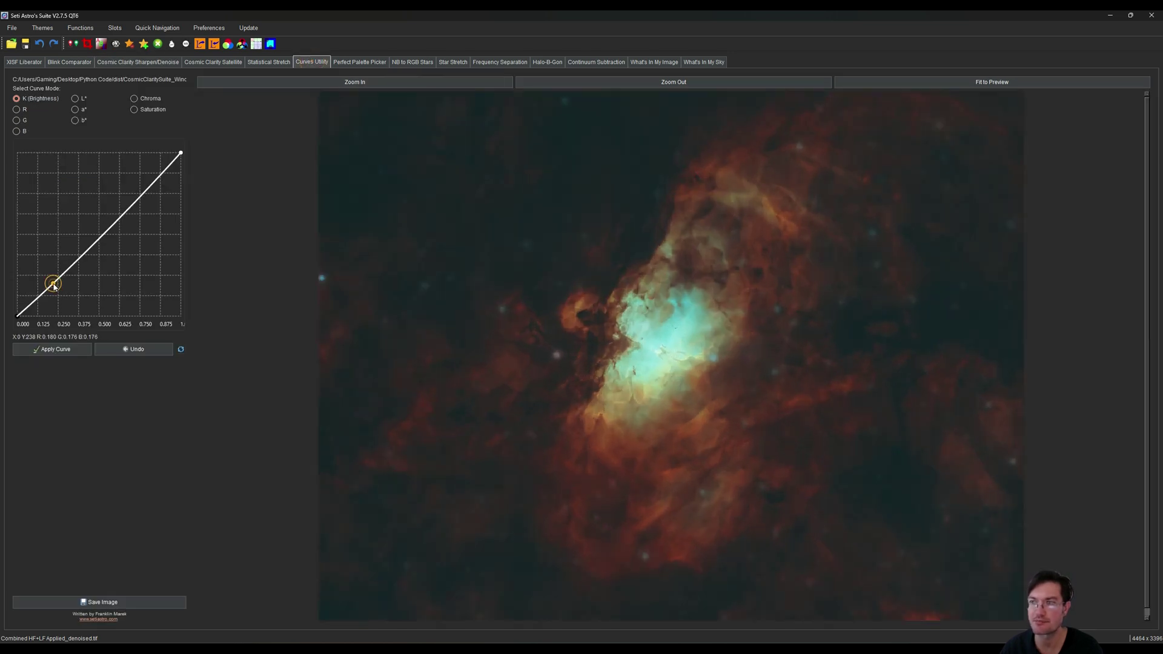
drag(53, 283, 57, 286)
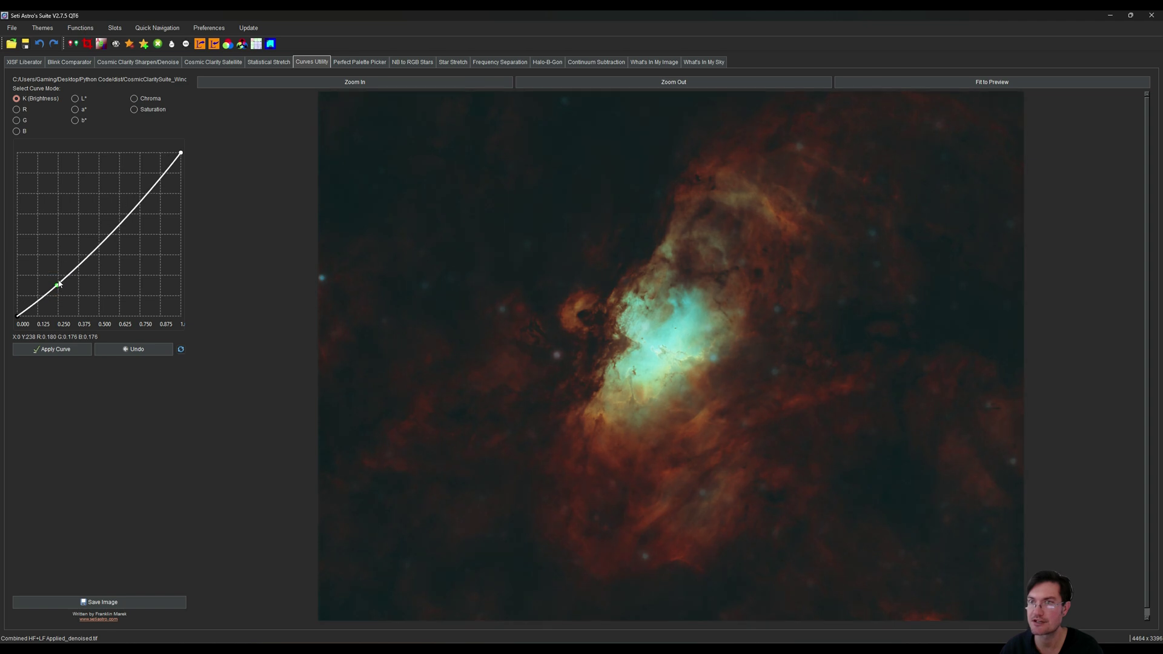
click(100, 229)
drag(99, 229, 104, 232)
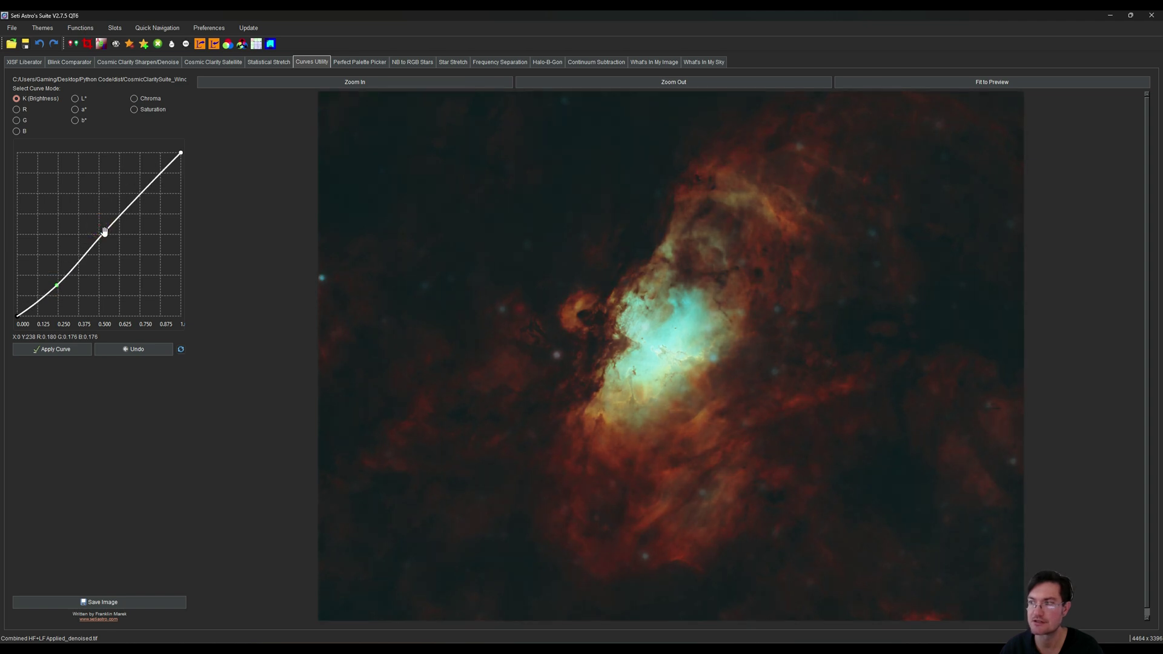
drag(56, 286, 83, 251)
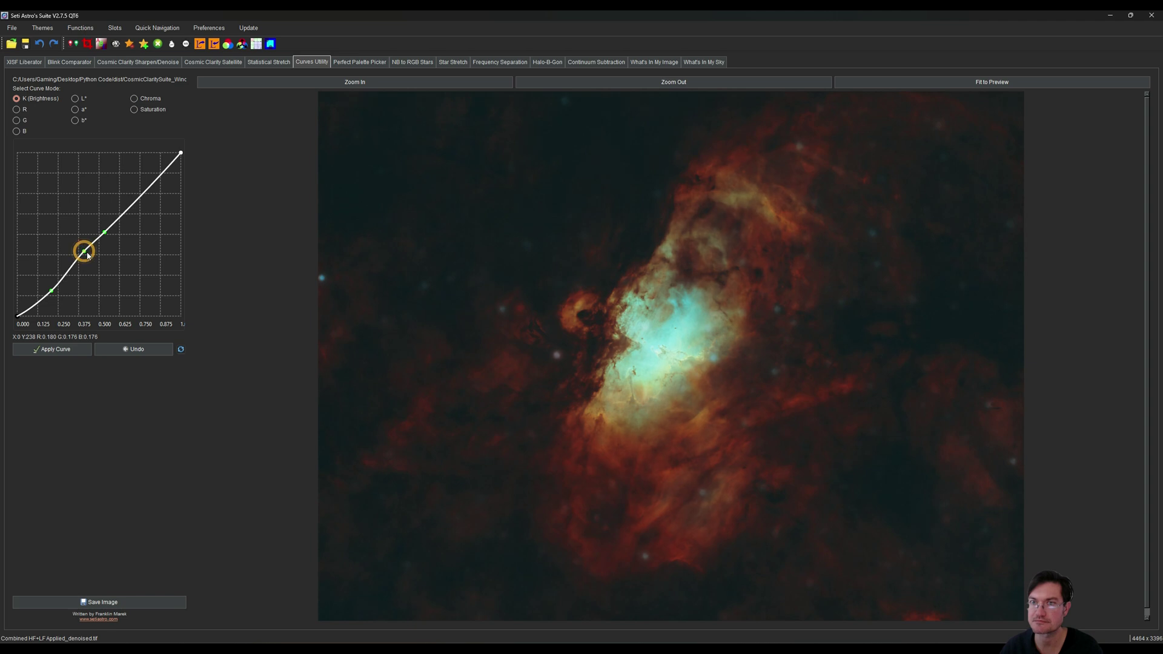
click(181, 349)
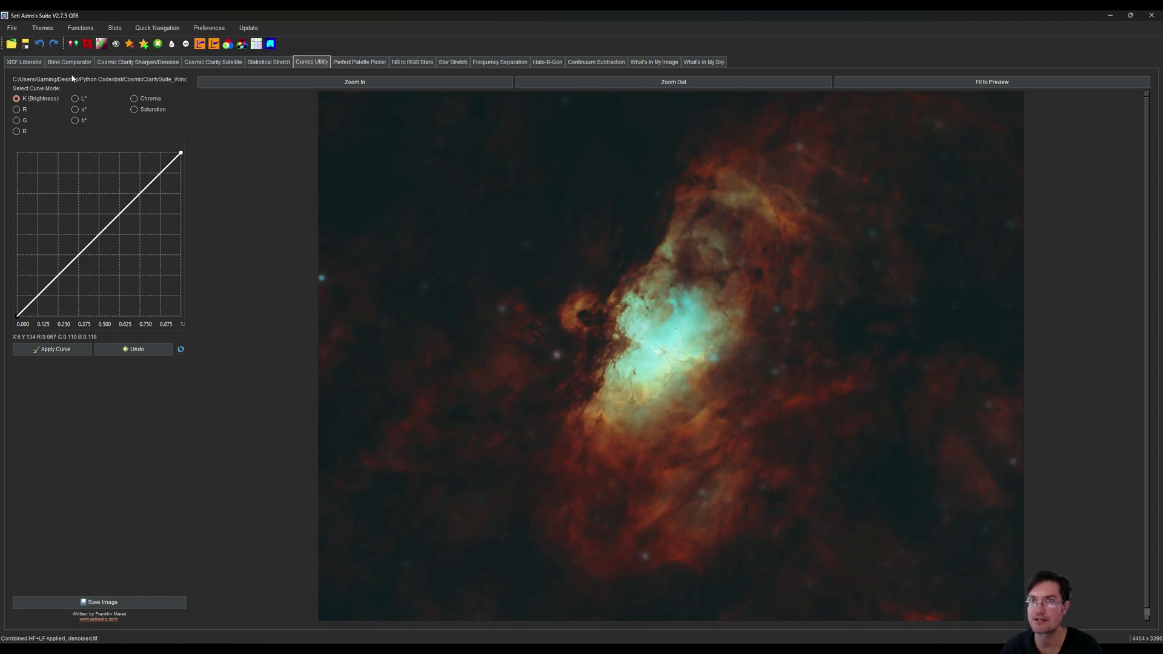
Save the nebula as 16-bit eagleforaxx.tif, replacing the existing file
click(24, 44)
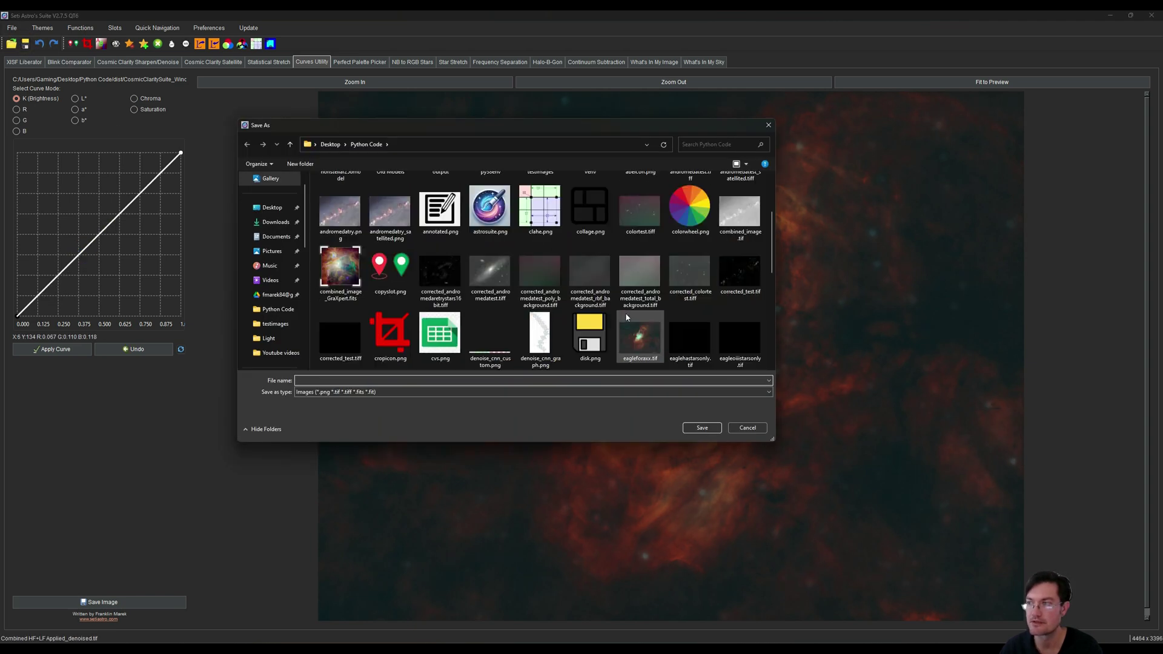
click(702, 428)
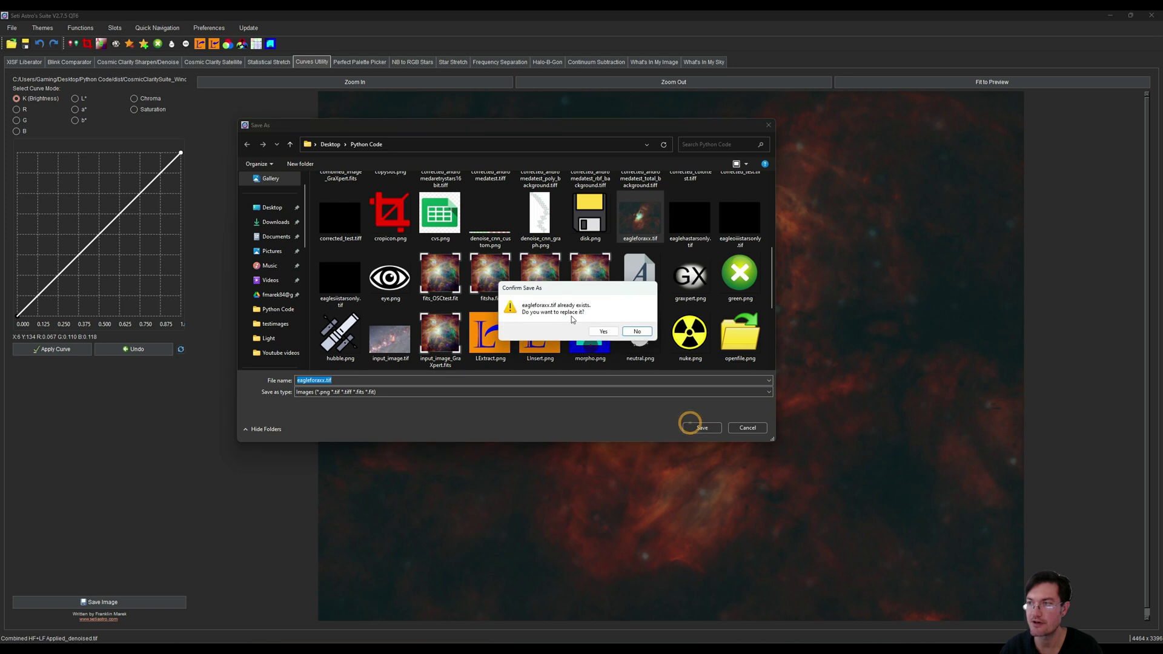
click(599, 331)
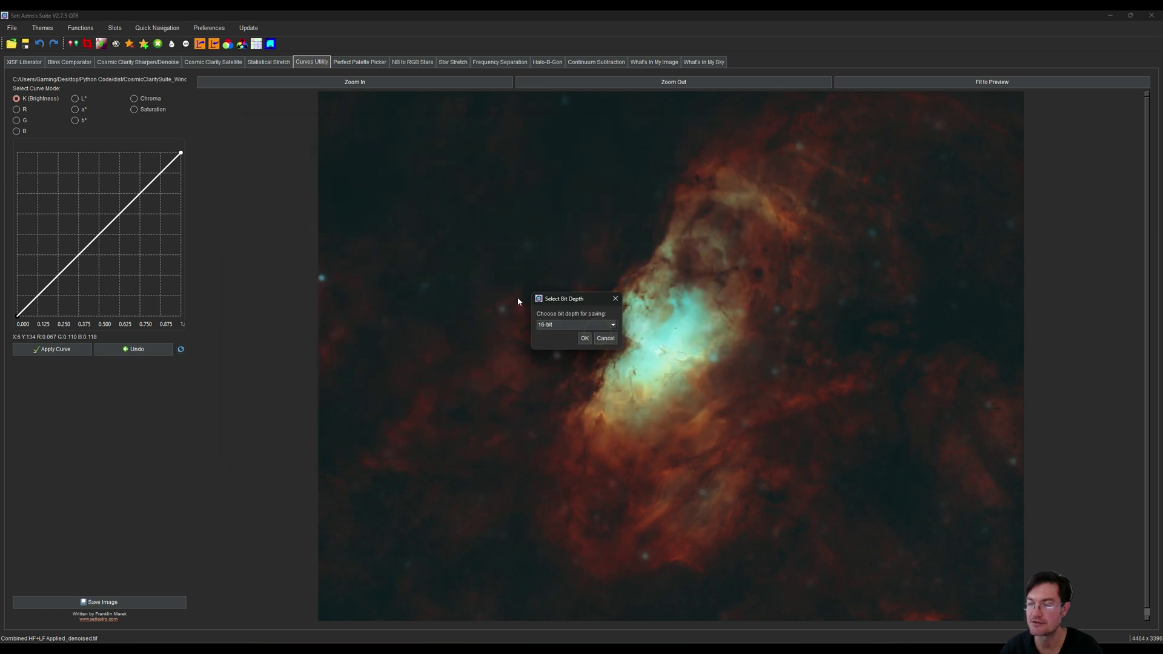
click(585, 340)
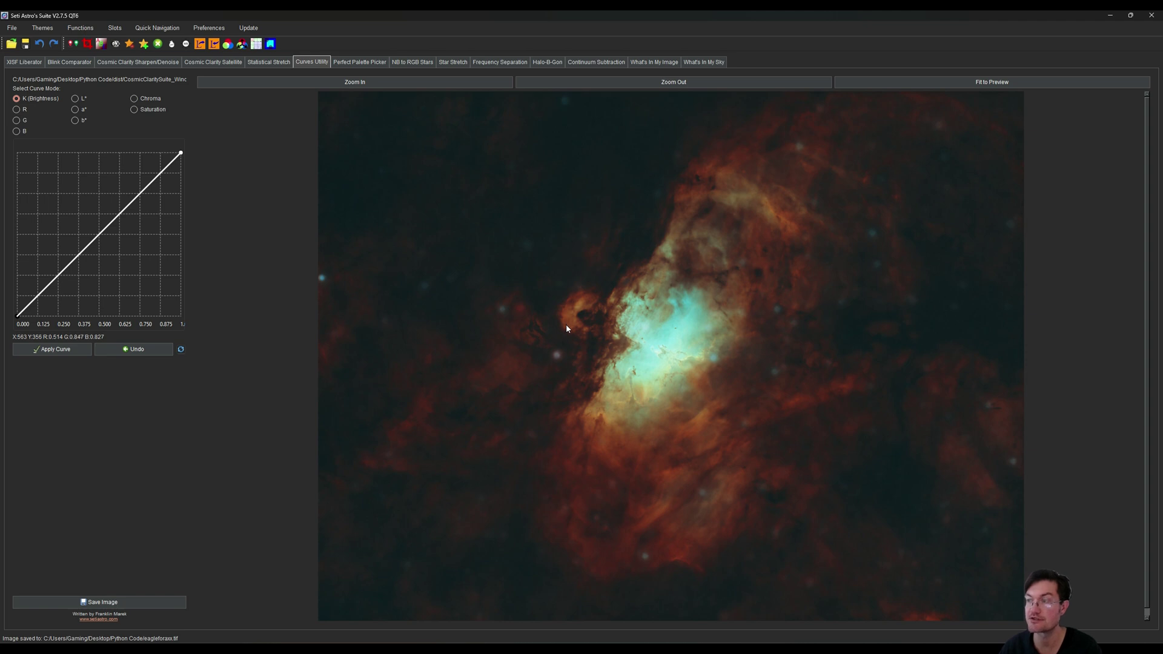
In NB to RGB Stars, choose eaglehastarsonly.tif, eagleoiiistarsonly.tif and eaglesiiistarsonly.tif as the Ha, OIII and SII images
click(406, 62)
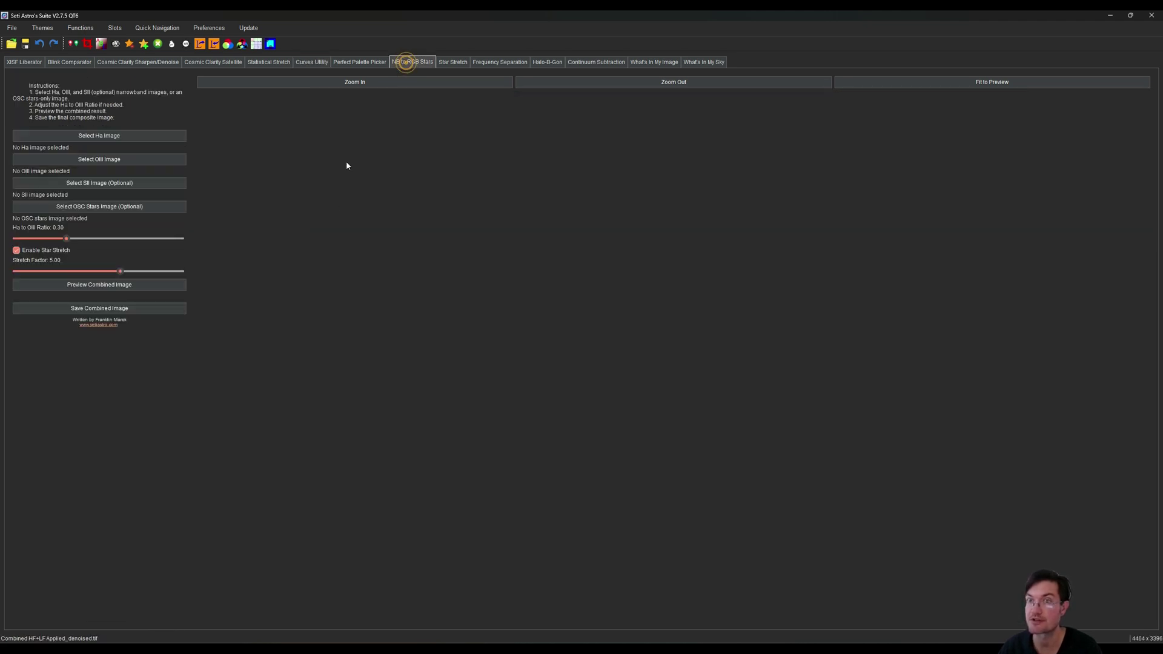
click(123, 136)
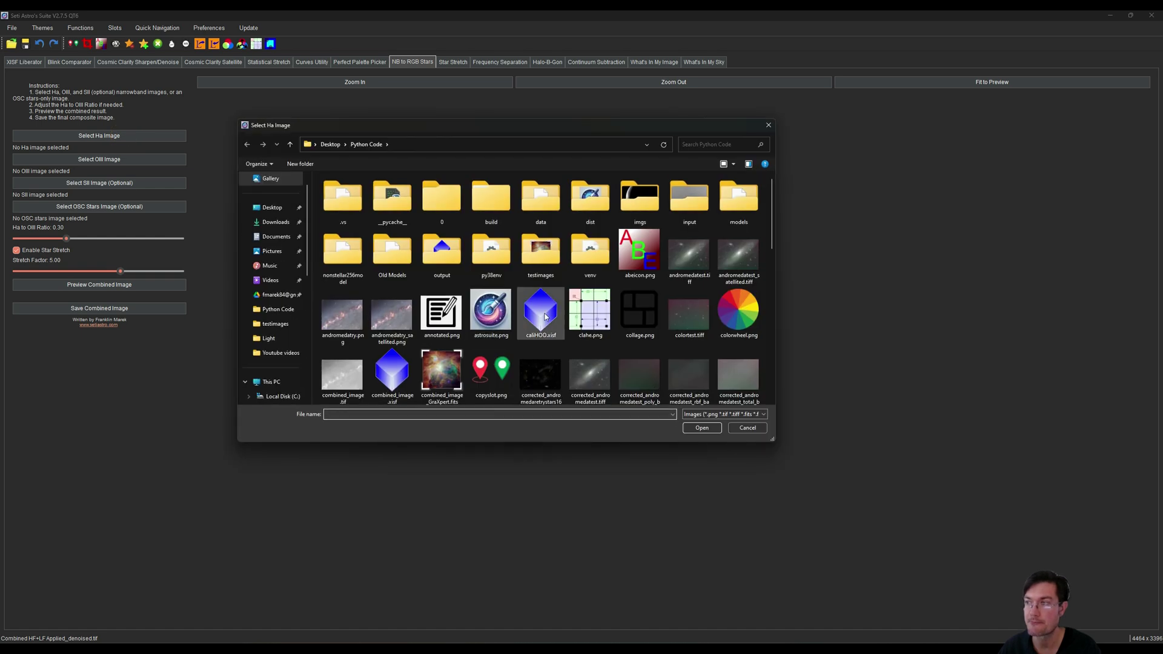
scroll(544, 315, down, 2)
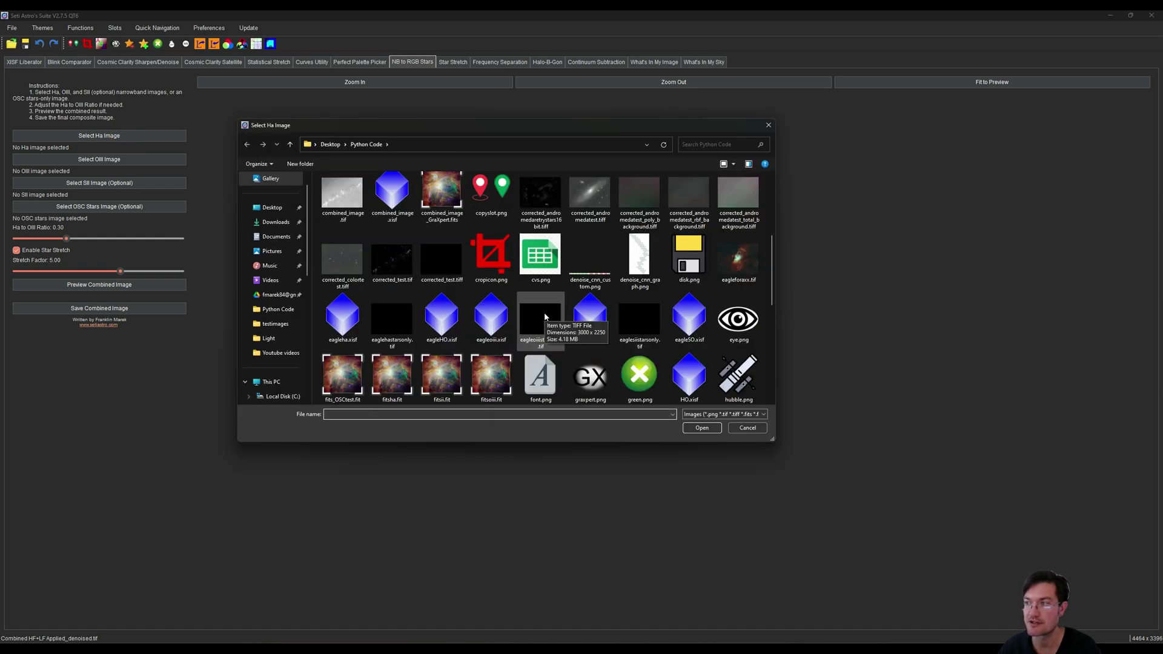
double_click(386, 327)
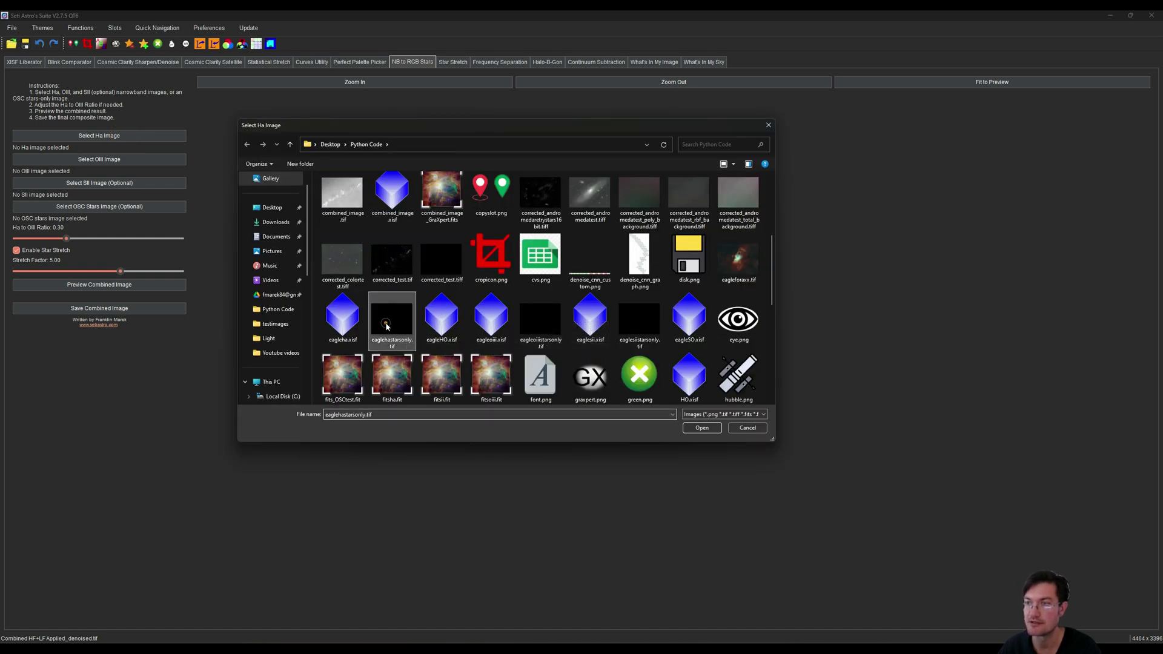
click(120, 161)
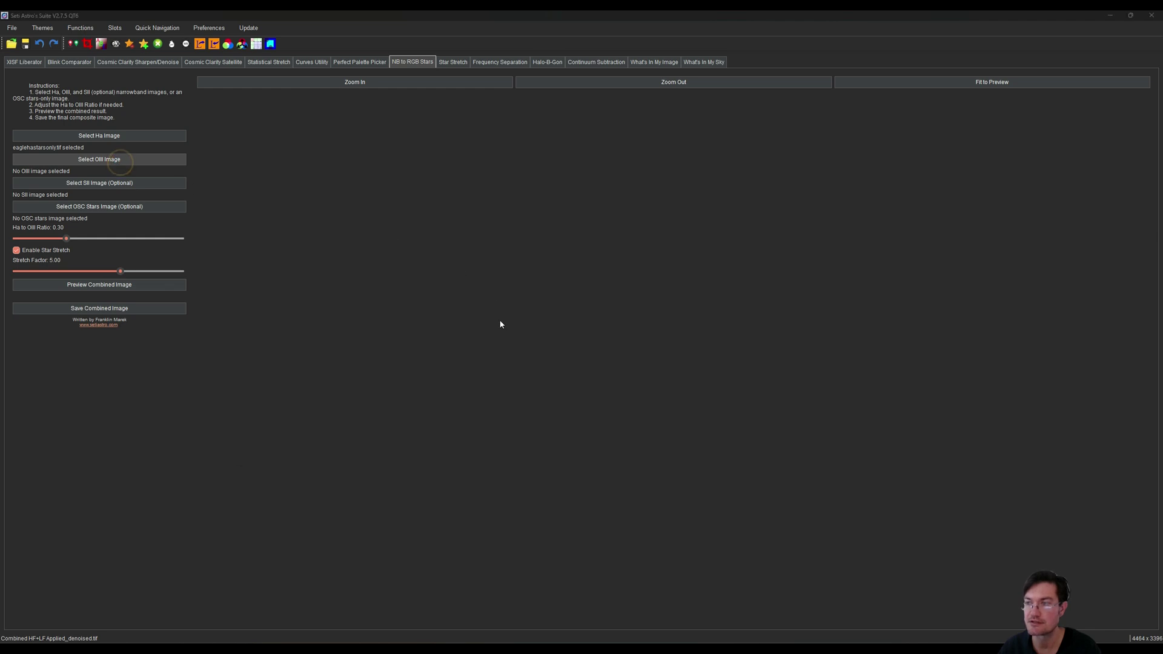
double_click(532, 318)
click(95, 189)
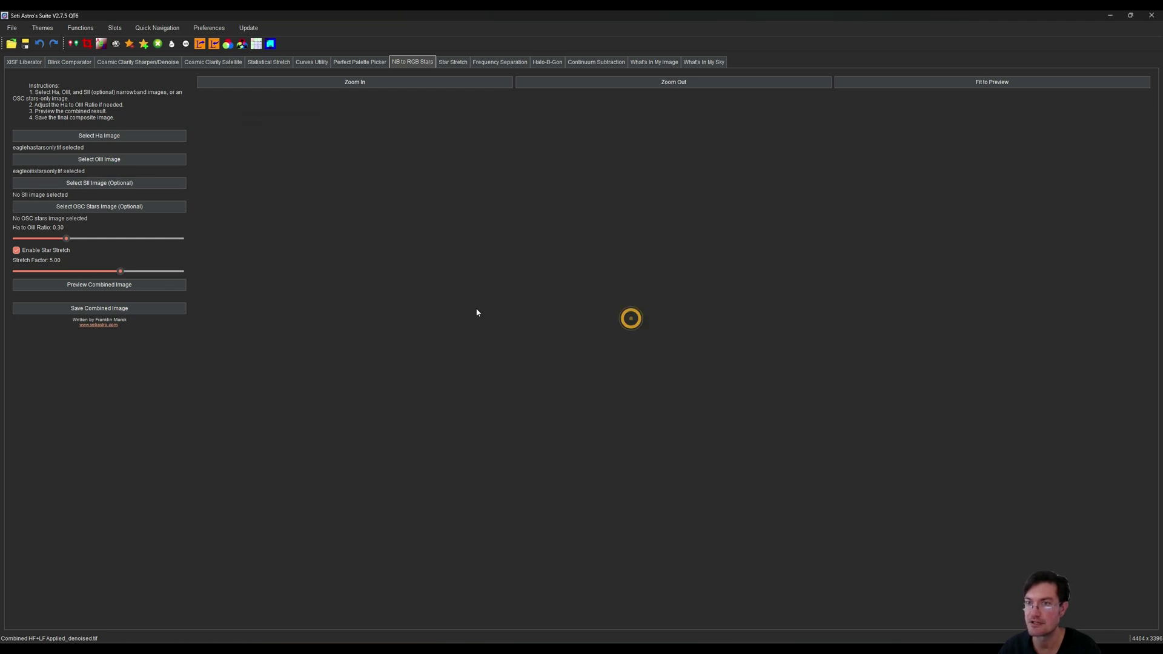
Preview the combined colour star field and pan across it
click(102, 285)
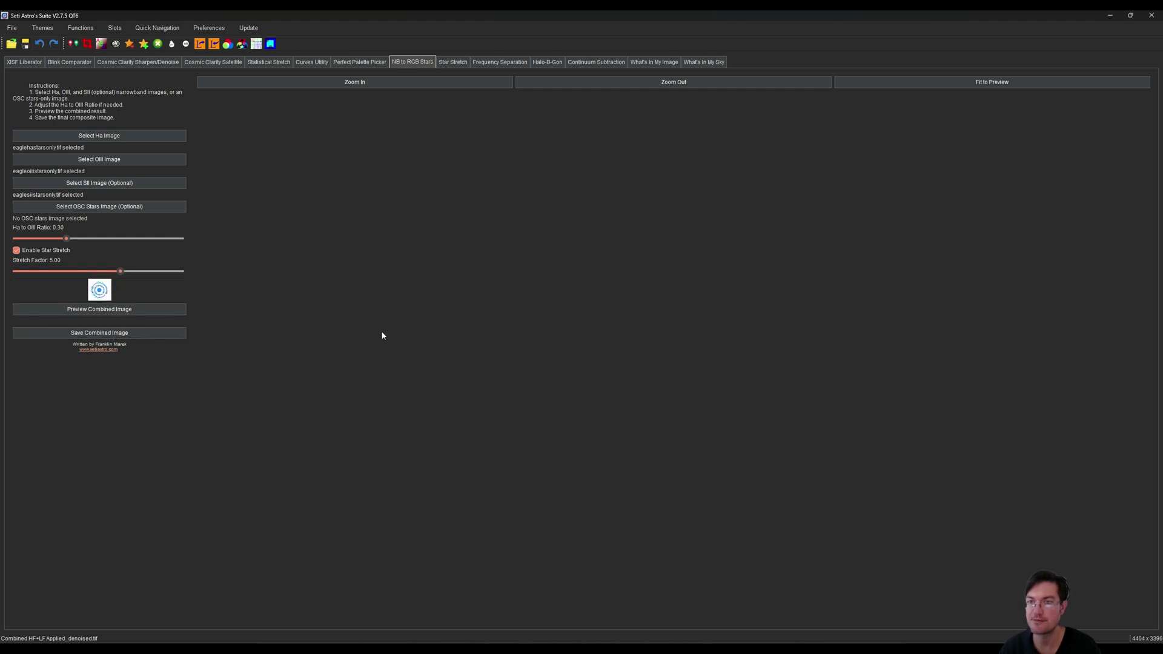
scroll(622, 498, up, 10)
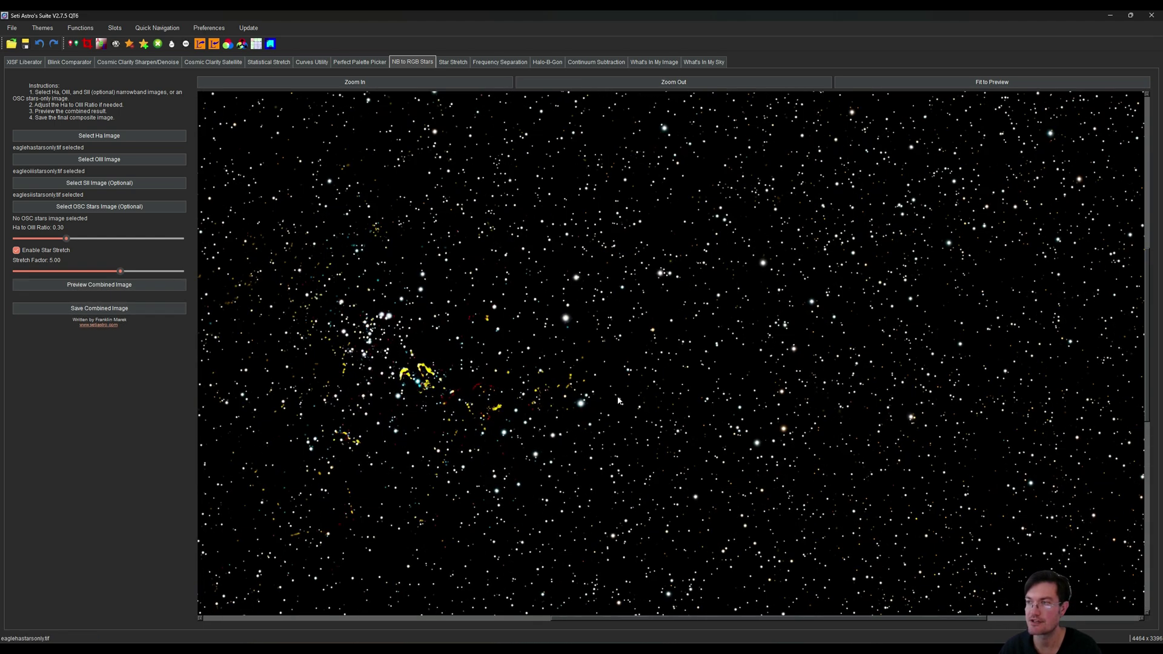
drag(581, 469, 533, 285)
Apply Erosion with kernel size 3 and 1 iteration to the star field, then pan the result
click(270, 43)
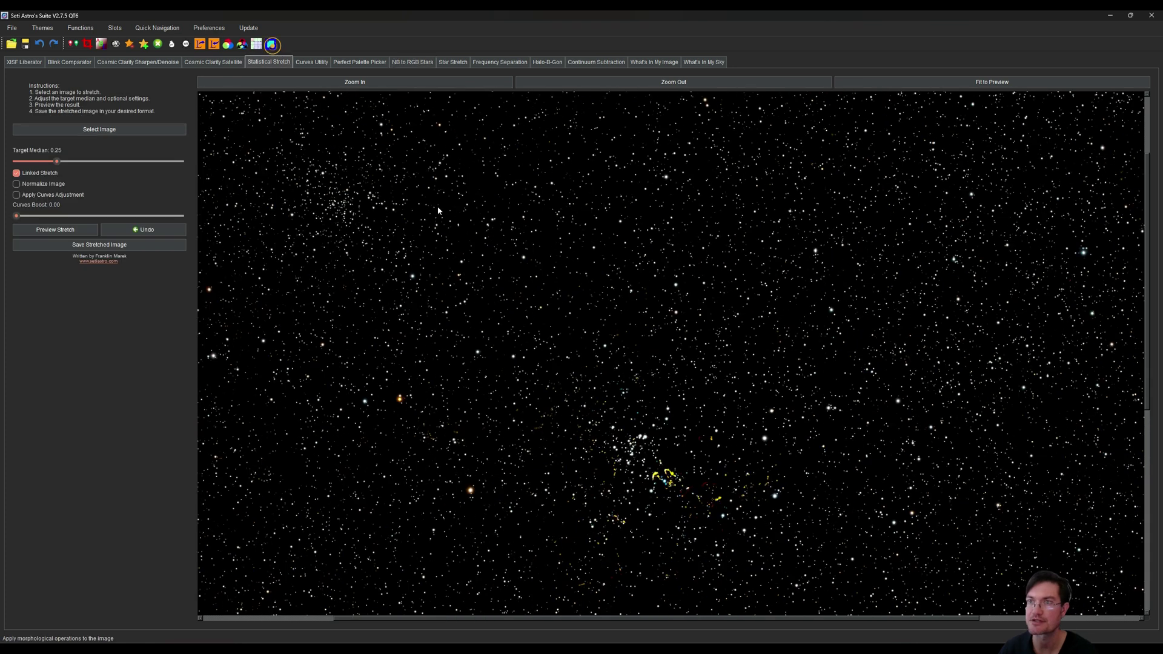
drag(366, 322, 361, 295)
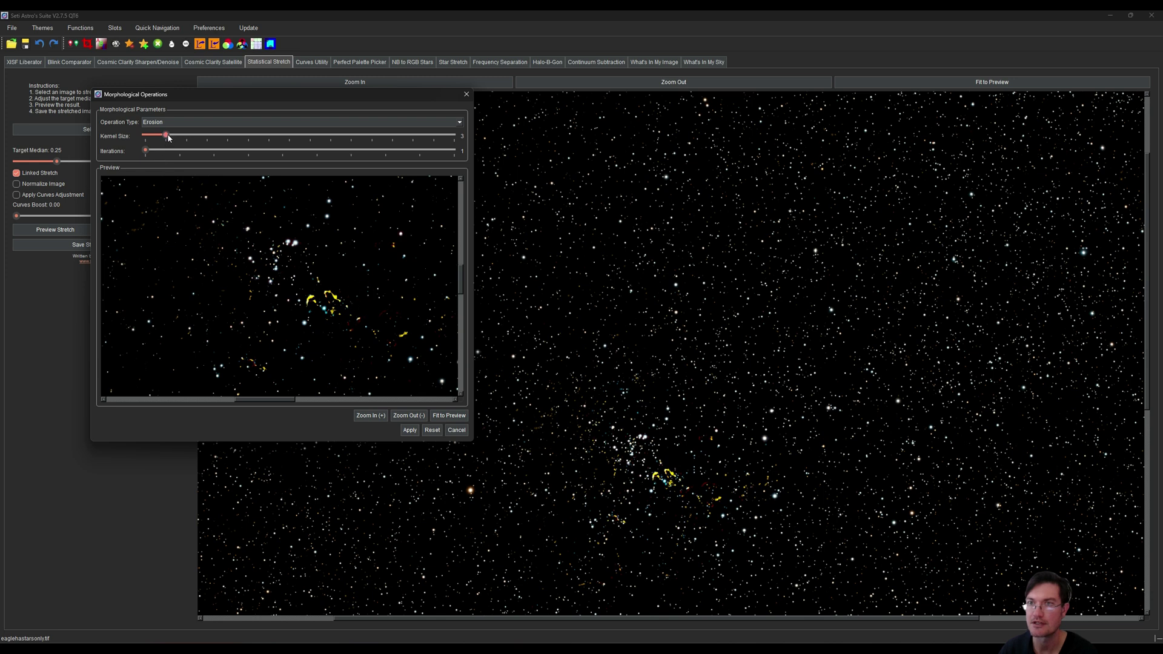
mouse_move(169, 138)
mouse_down()
mouse_move(210, 137)
mouse_move(171, 137)
mouse_up()
drag(146, 136, 162, 136)
click(410, 431)
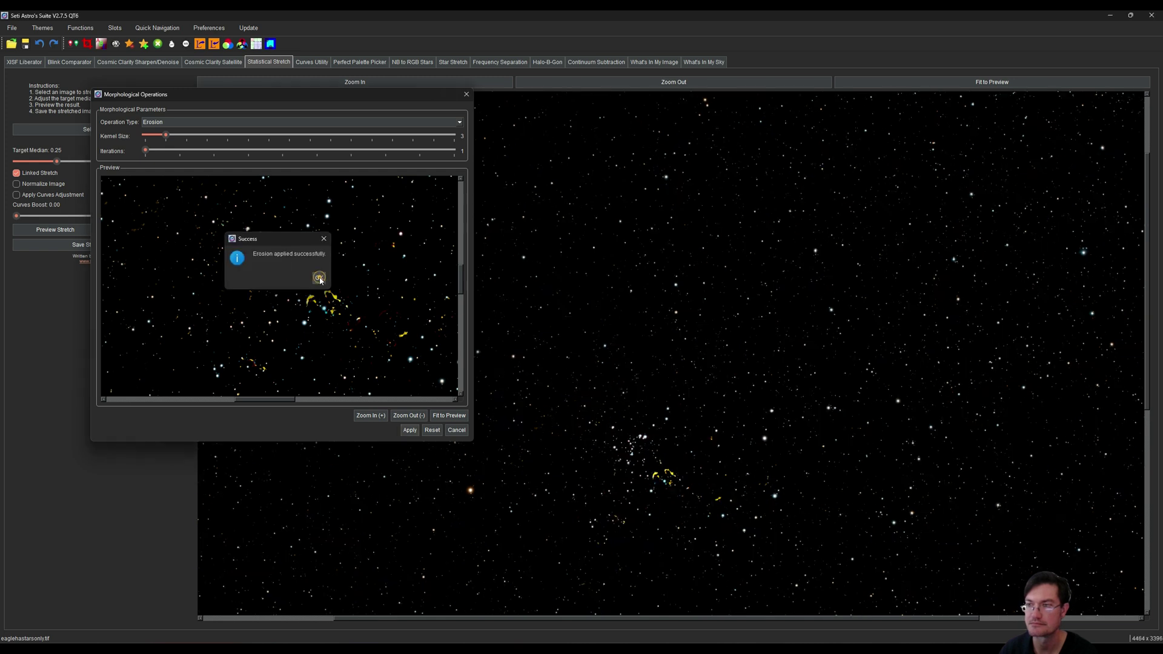
click(320, 278)
drag(613, 395, 655, 442)
Copy the eroded star image into Slot 1, overwriting its previous contents
click(73, 43)
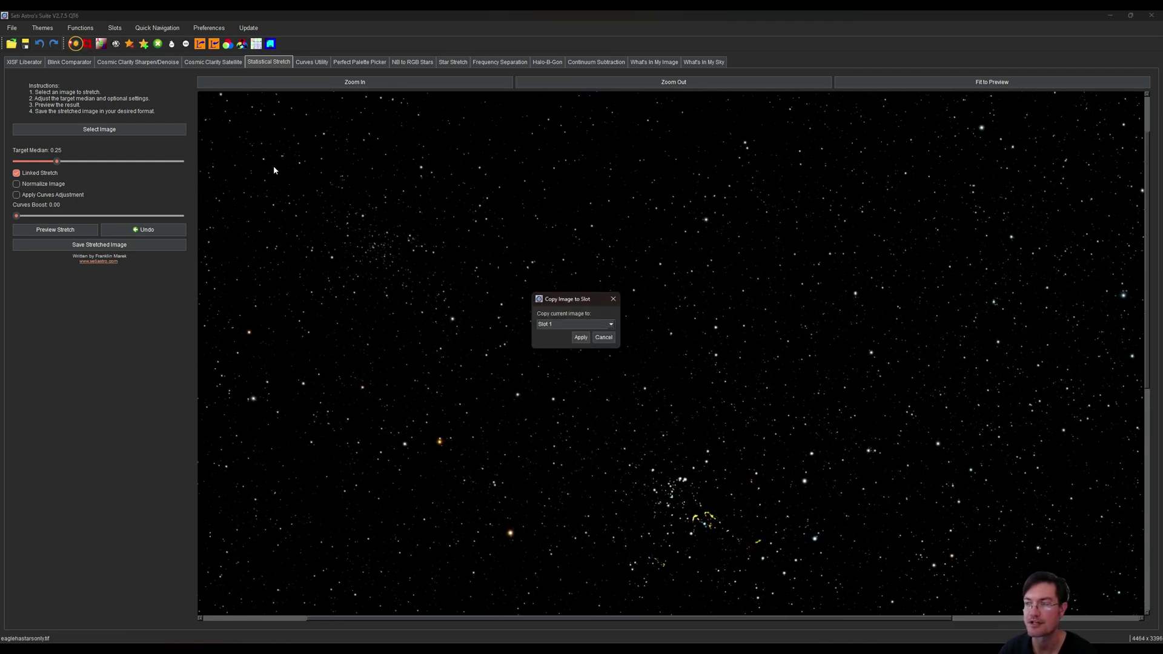
click(583, 338)
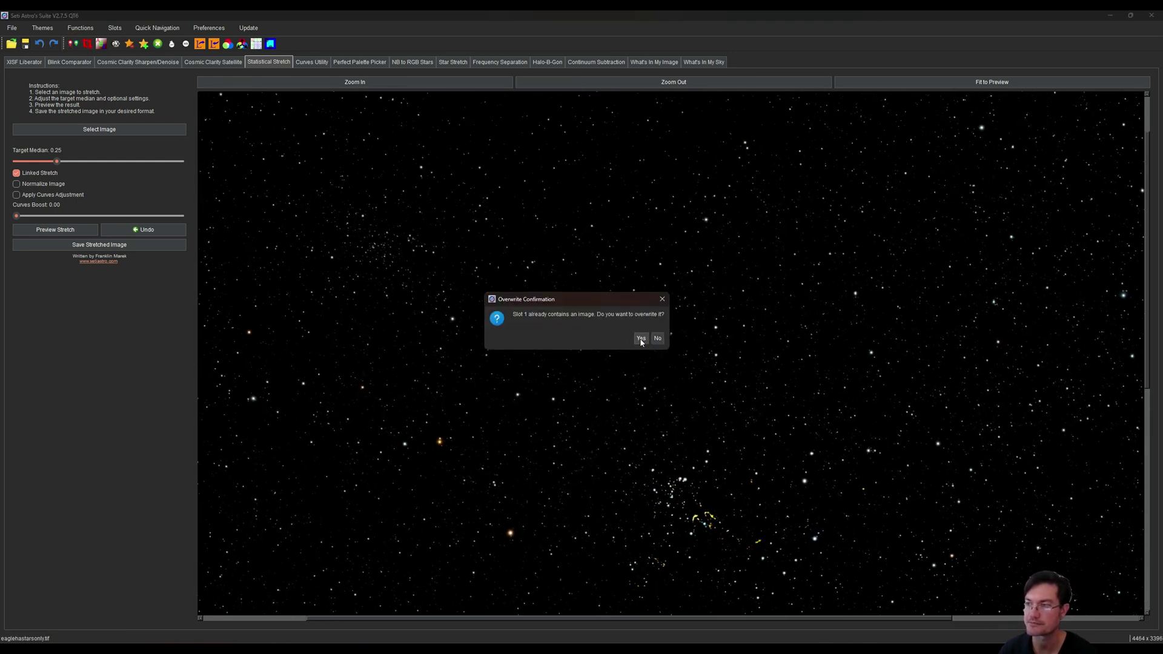
click(641, 339)
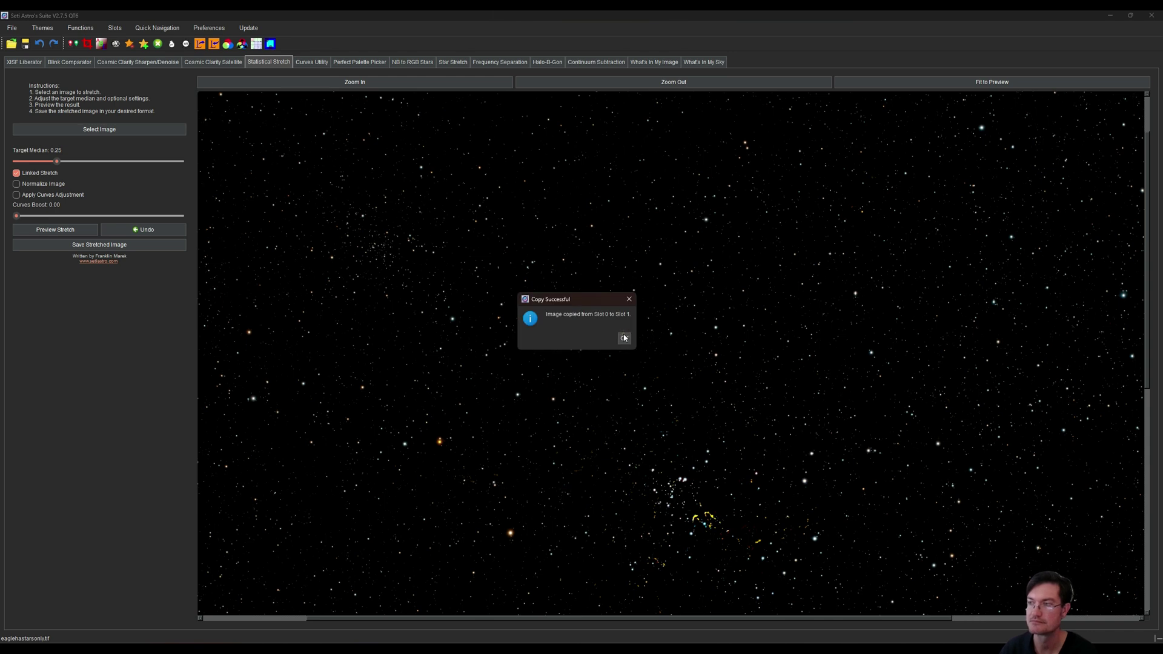
click(623, 336)
Open the starless Eagle Nebula image eagleforaxx.tif
click(12, 44)
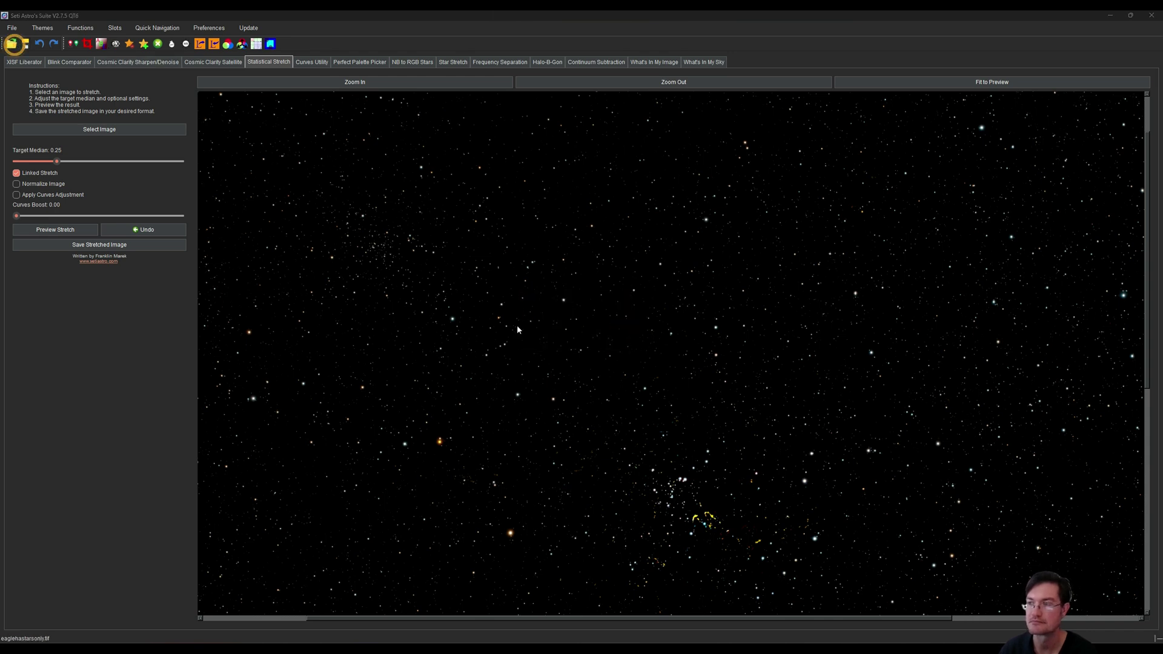
scroll(552, 343, down, 1)
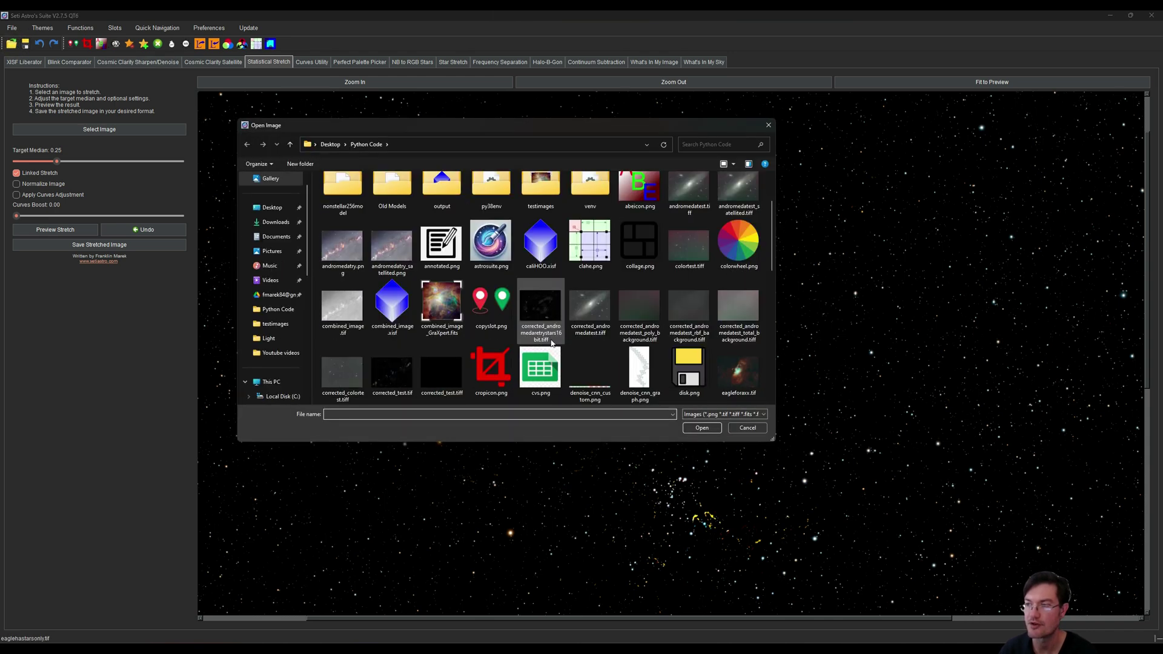
double_click(725, 381)
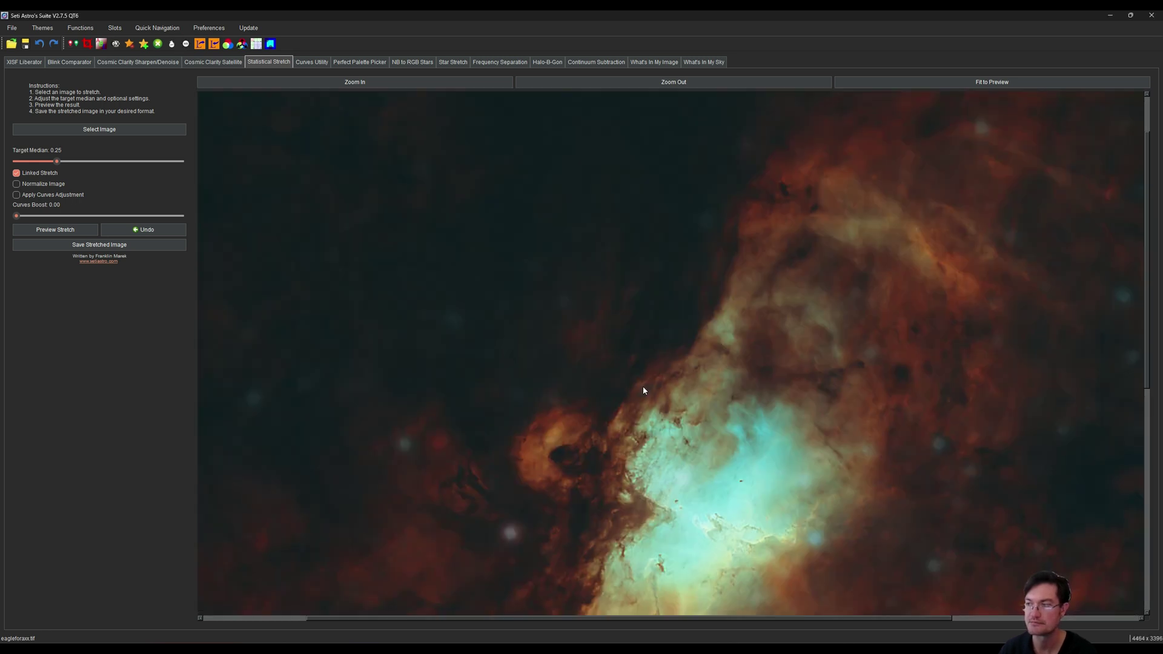
drag(636, 441, 603, 327)
drag(624, 395, 611, 417)
click(554, 316)
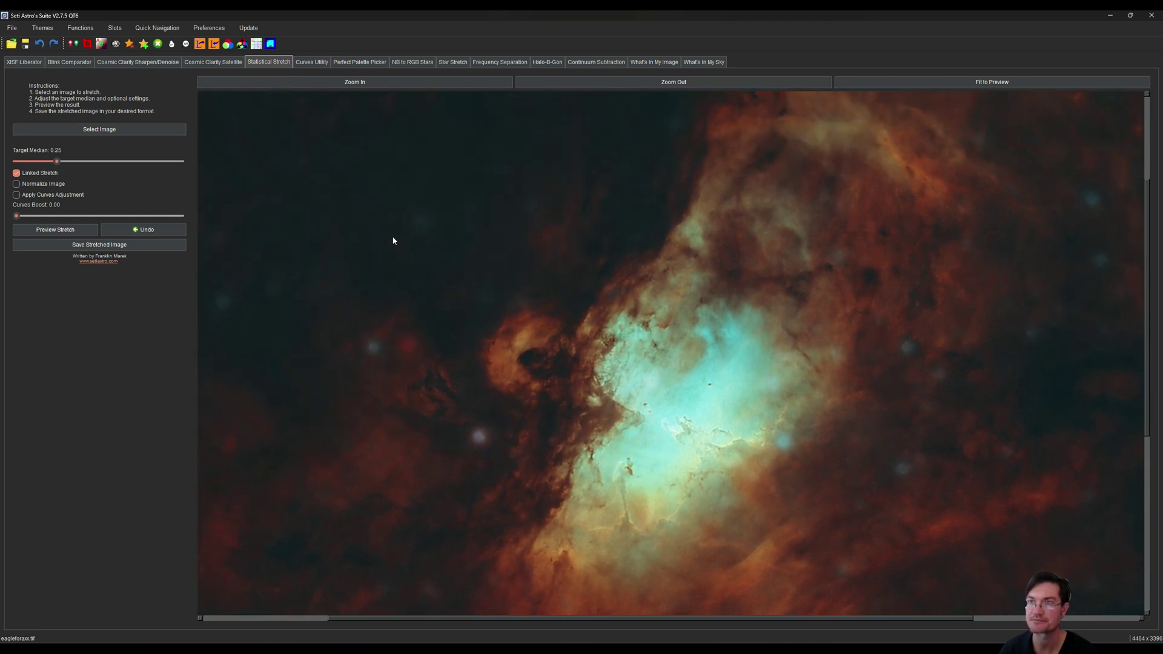
Add the stars from Slot 1 back onto the nebula using the Screen blend
click(145, 42)
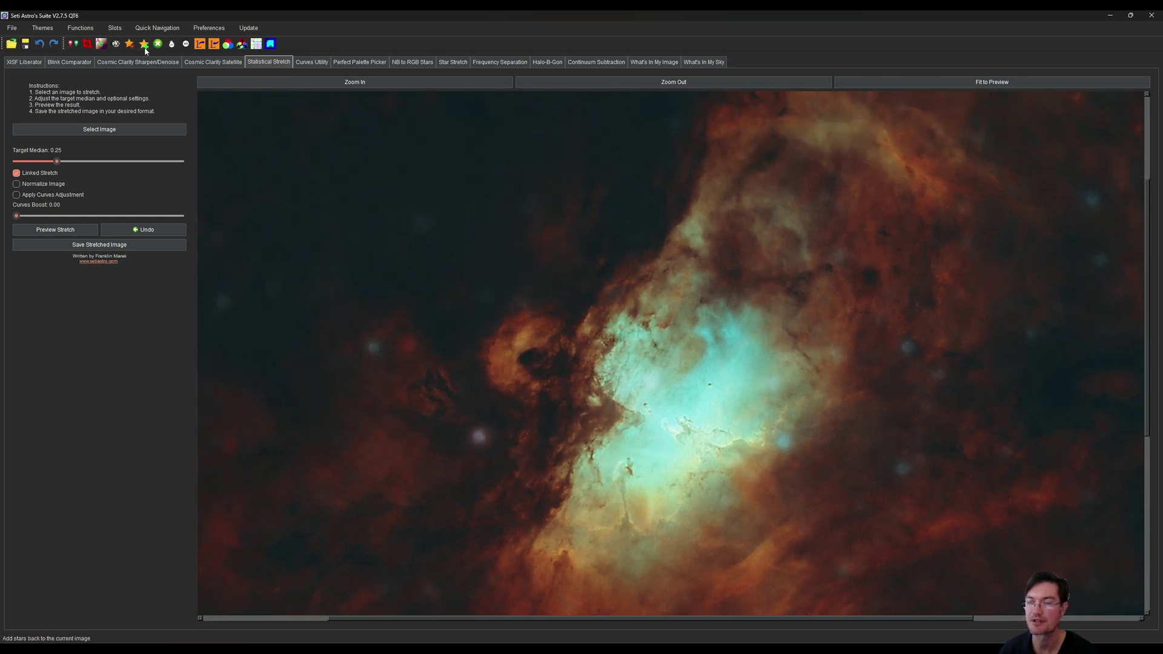
click(552, 326)
click(549, 340)
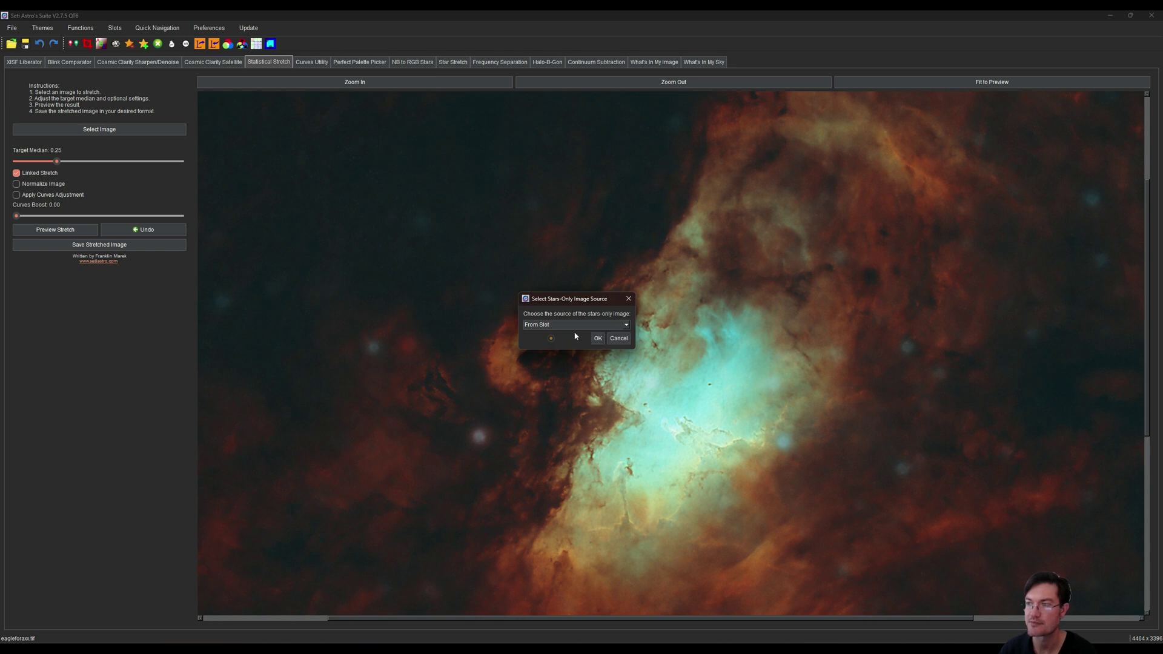
click(597, 338)
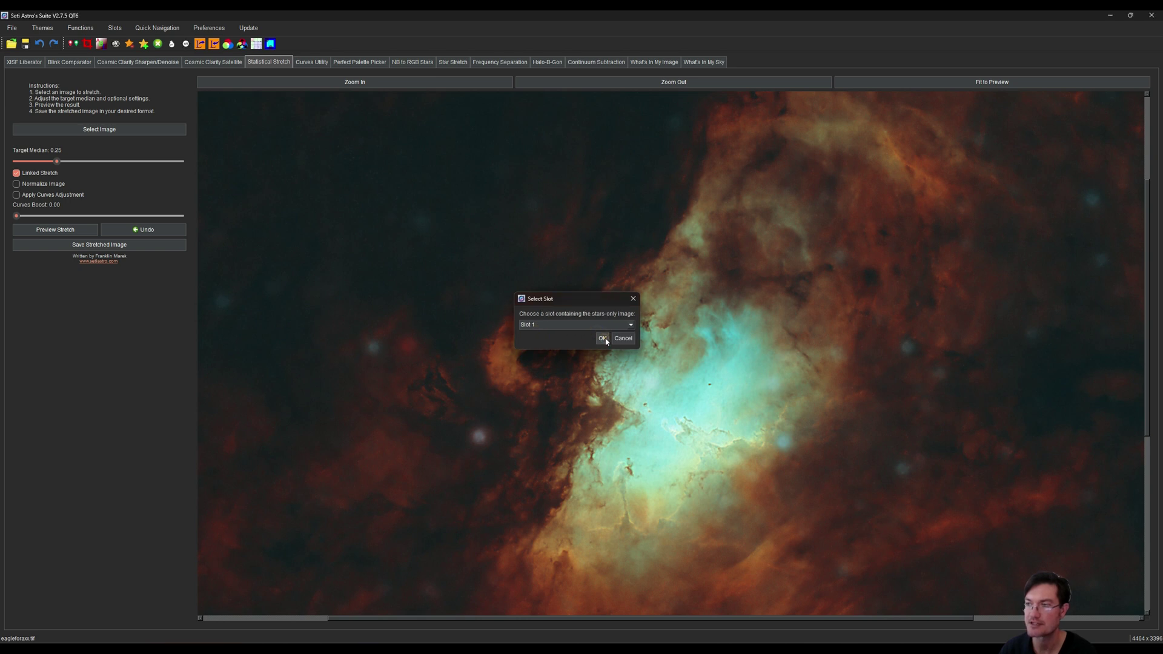
click(602, 338)
click(597, 338)
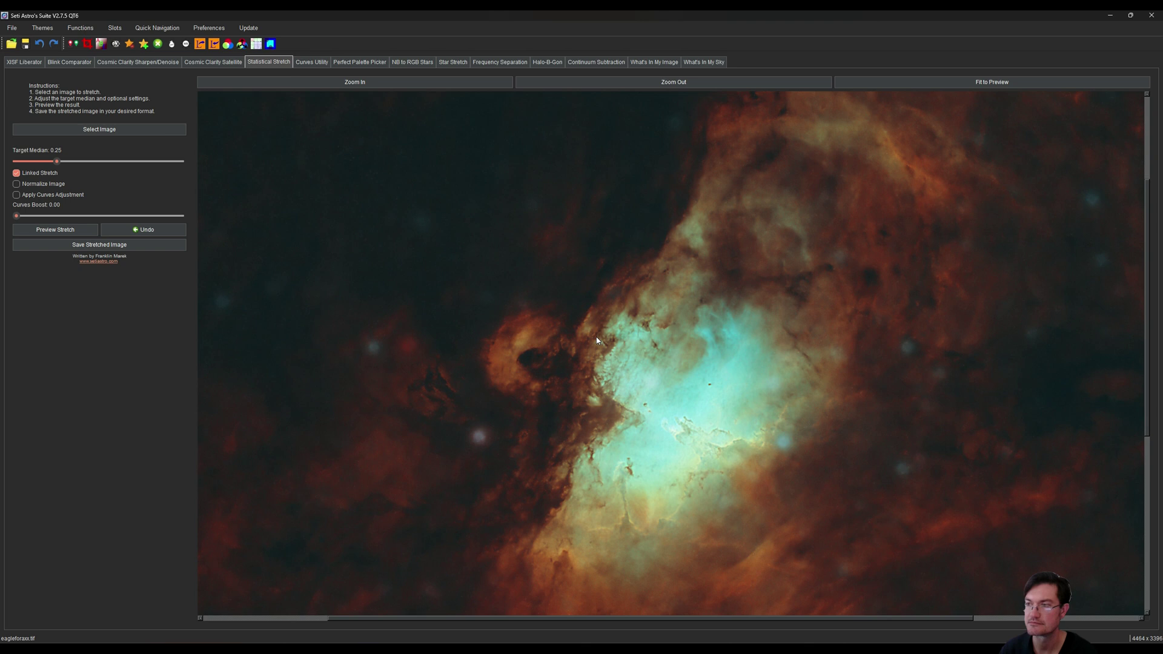
Inspect the recombined nebula, zooming out to view the whole image
click(611, 339)
drag(684, 383, 638, 435)
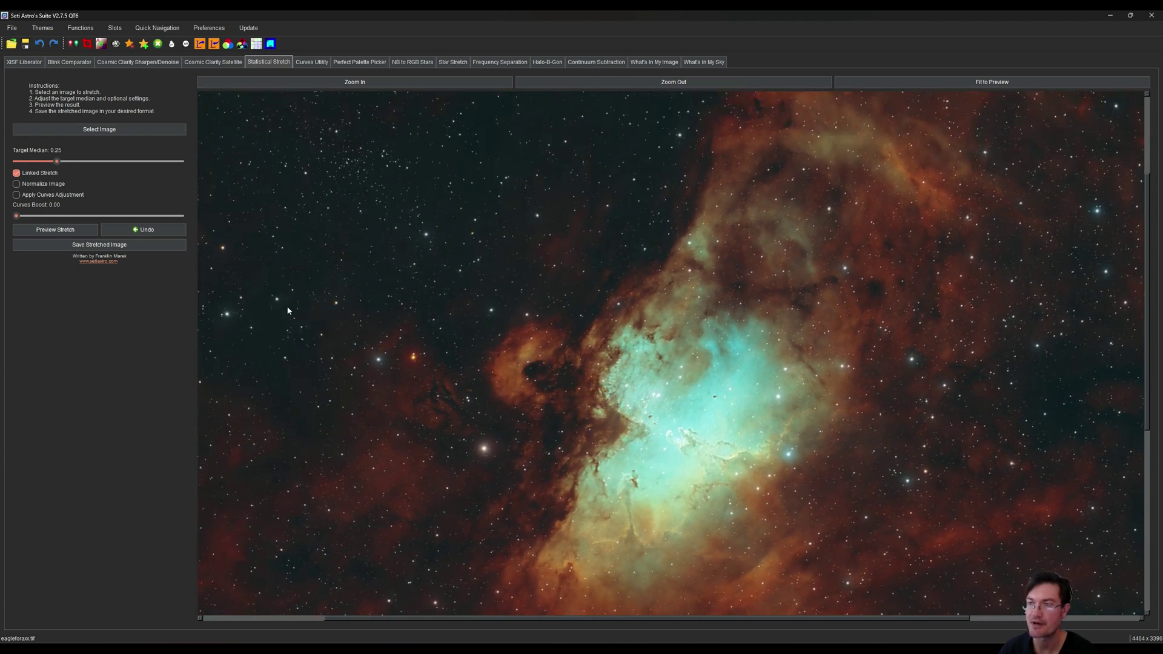
drag(556, 355, 512, 296)
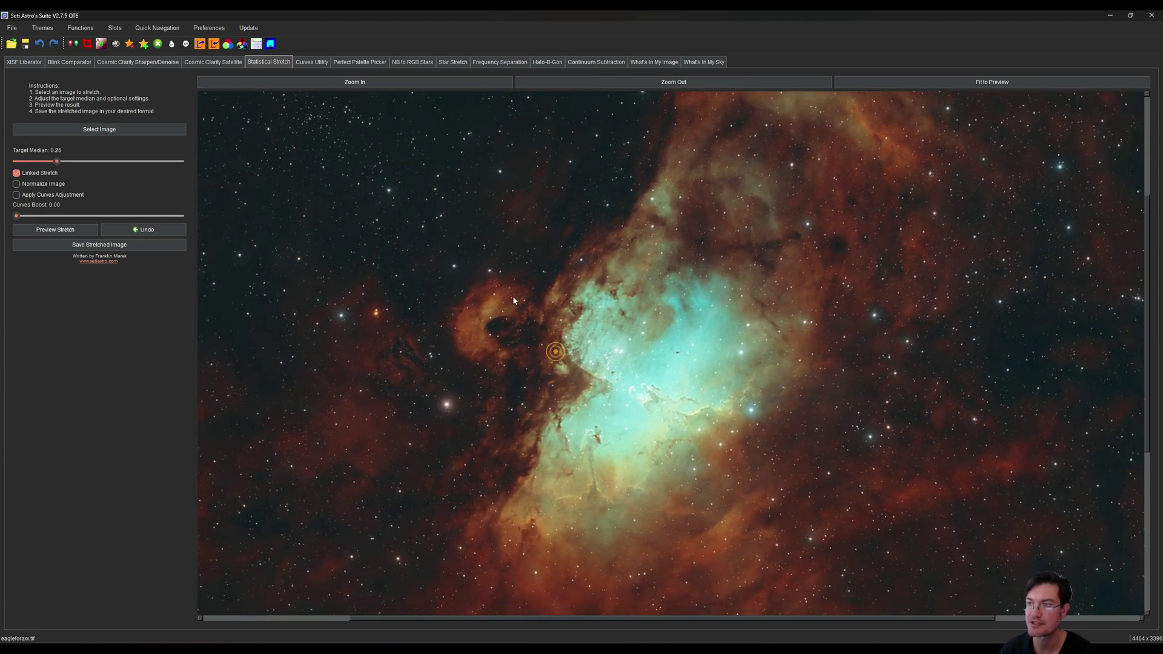
drag(658, 465, 594, 327)
click(721, 82)
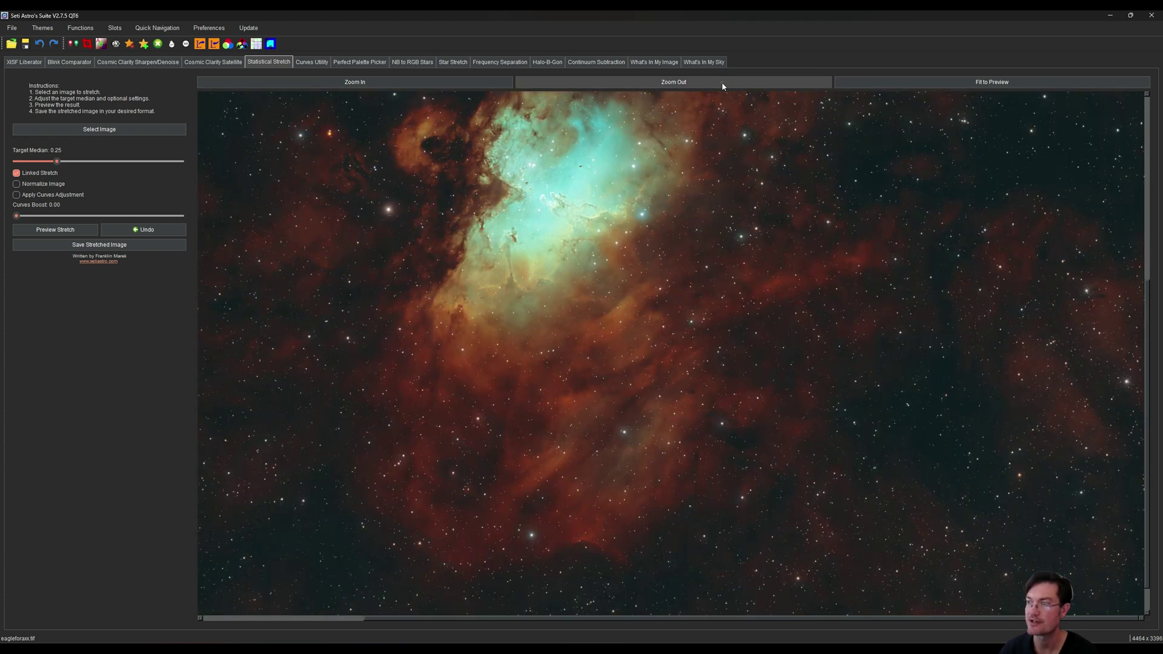
click(721, 82)
drag(718, 259, 586, 218)
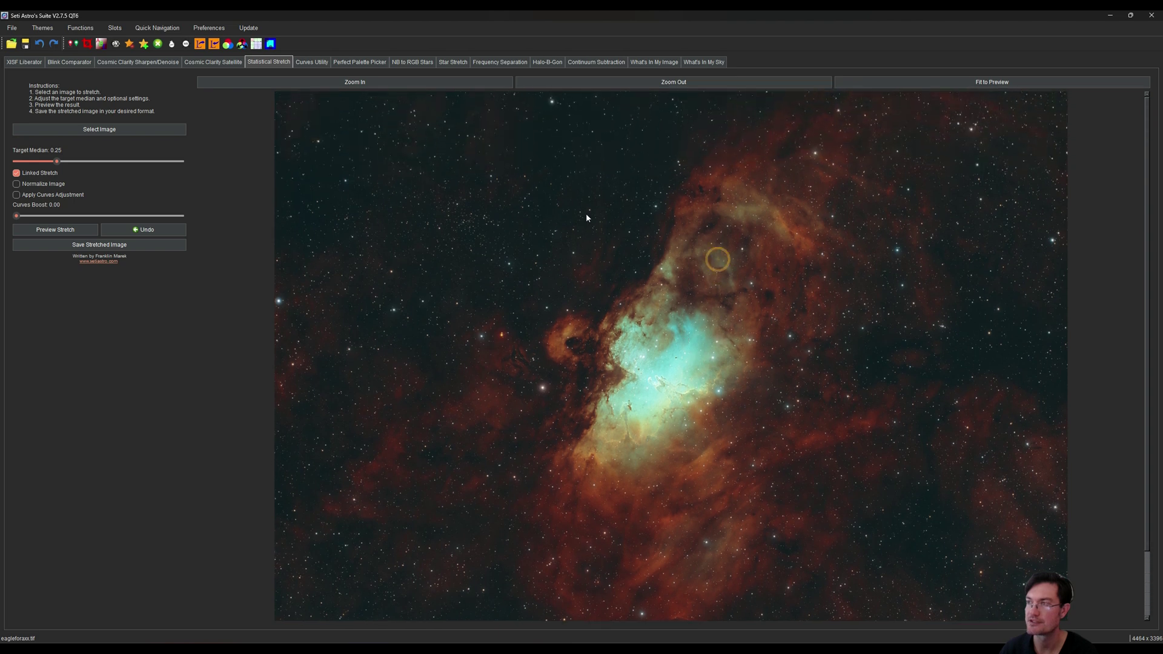
scroll(633, 563, down, 3)
click(683, 503)
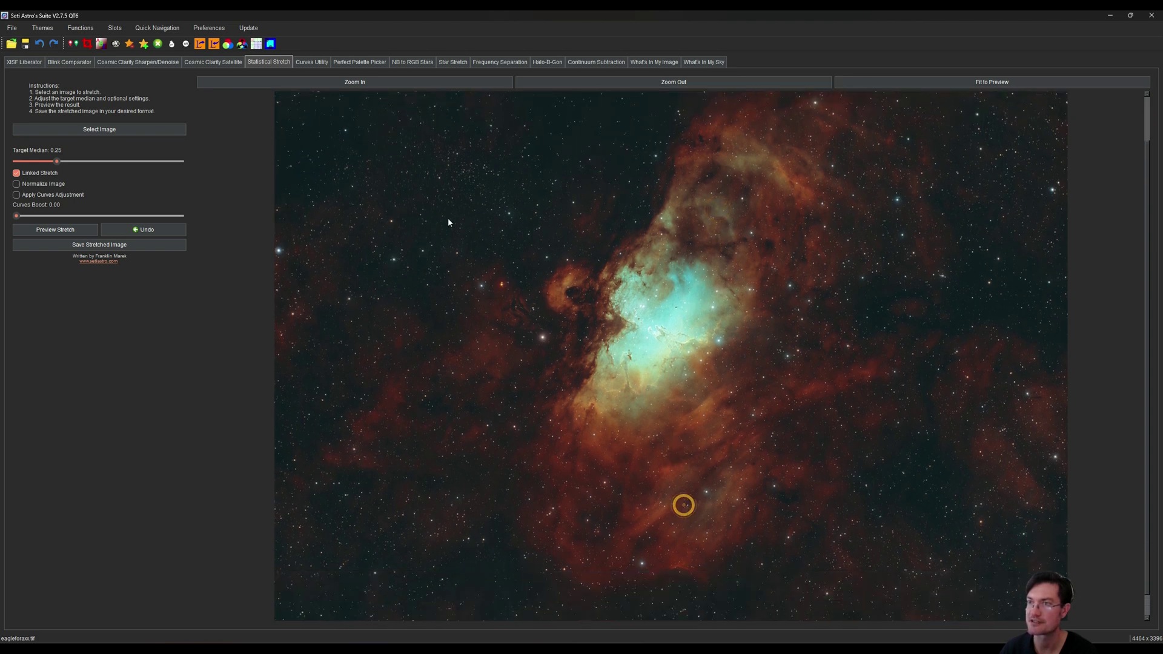
drag(741, 389, 704, 444)
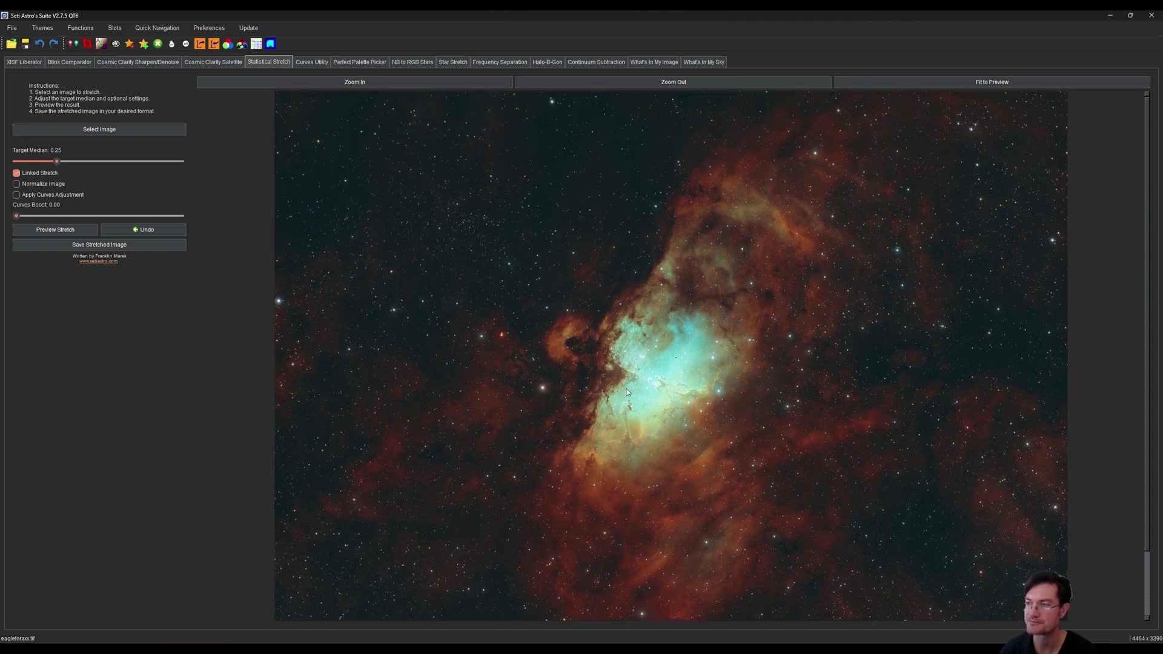
Save the image as 16-bit finaleagleforaxx.tif, replacing the existing file
click(24, 44)
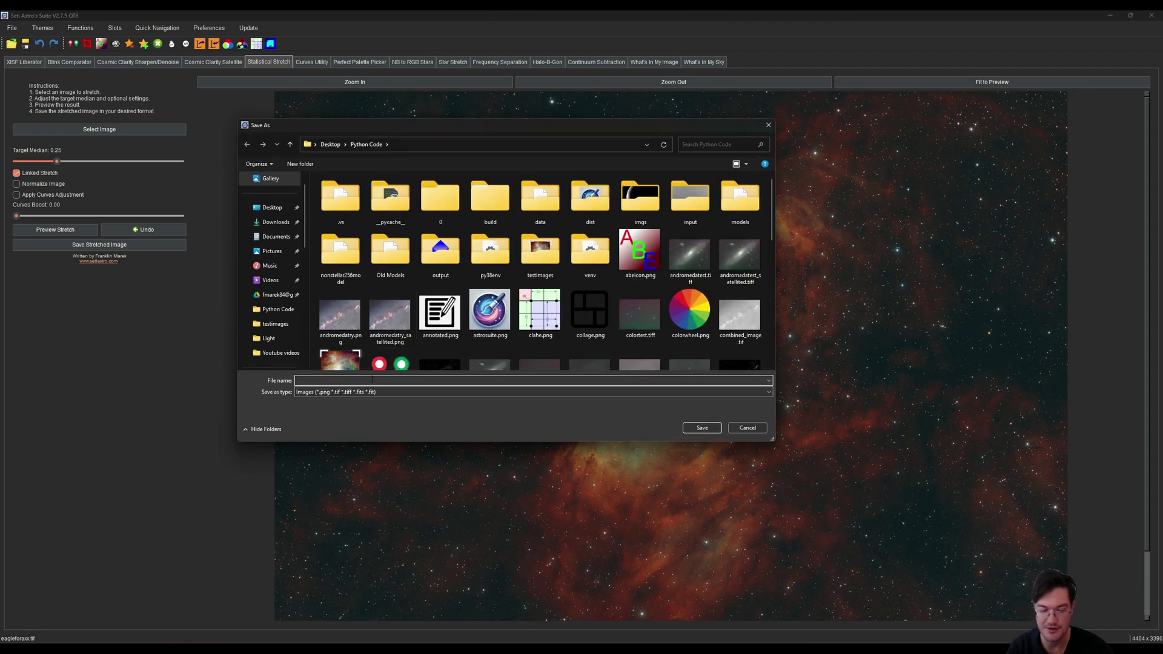
text(finaleagl)
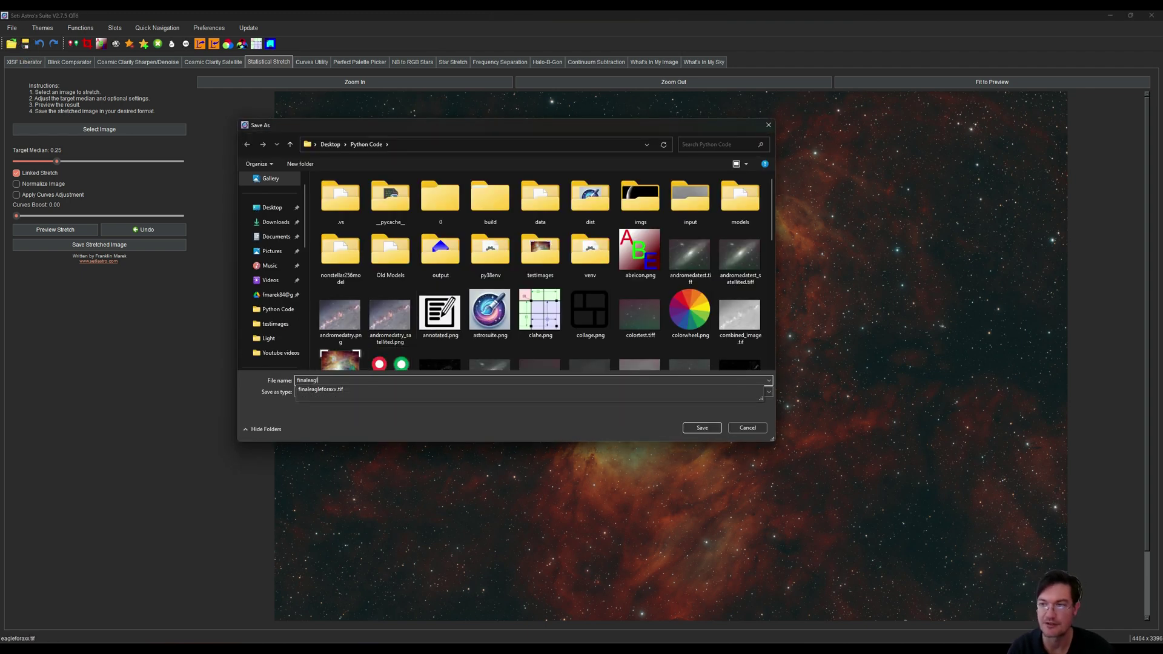
text(eforaxx.tif)
key(Return)
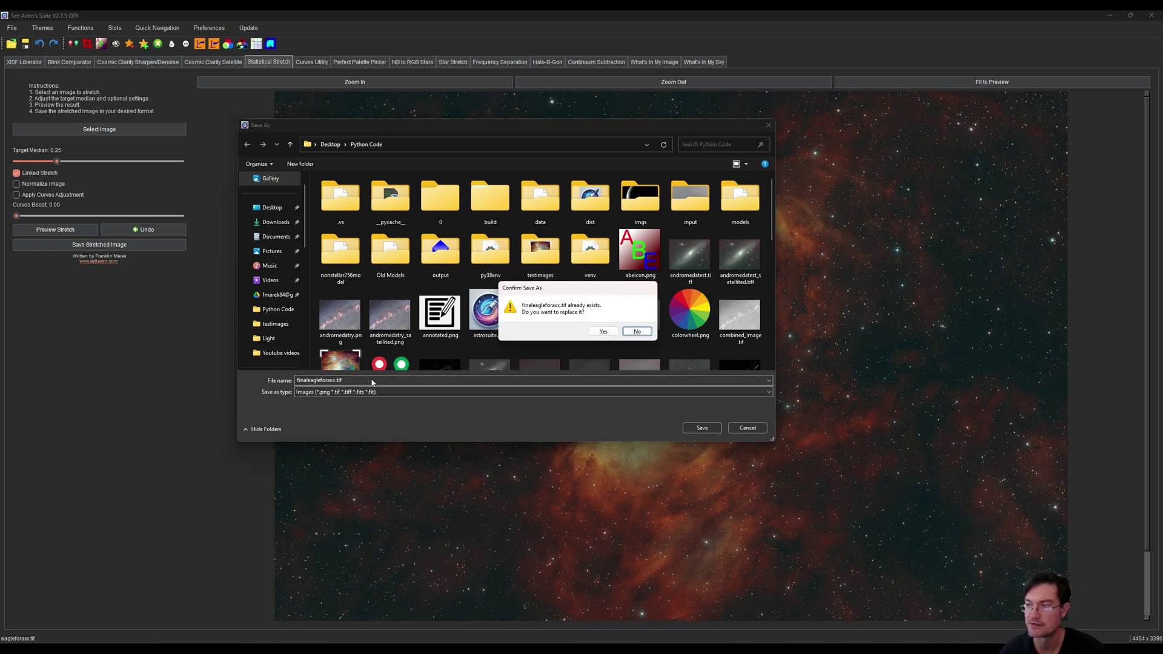
click(603, 332)
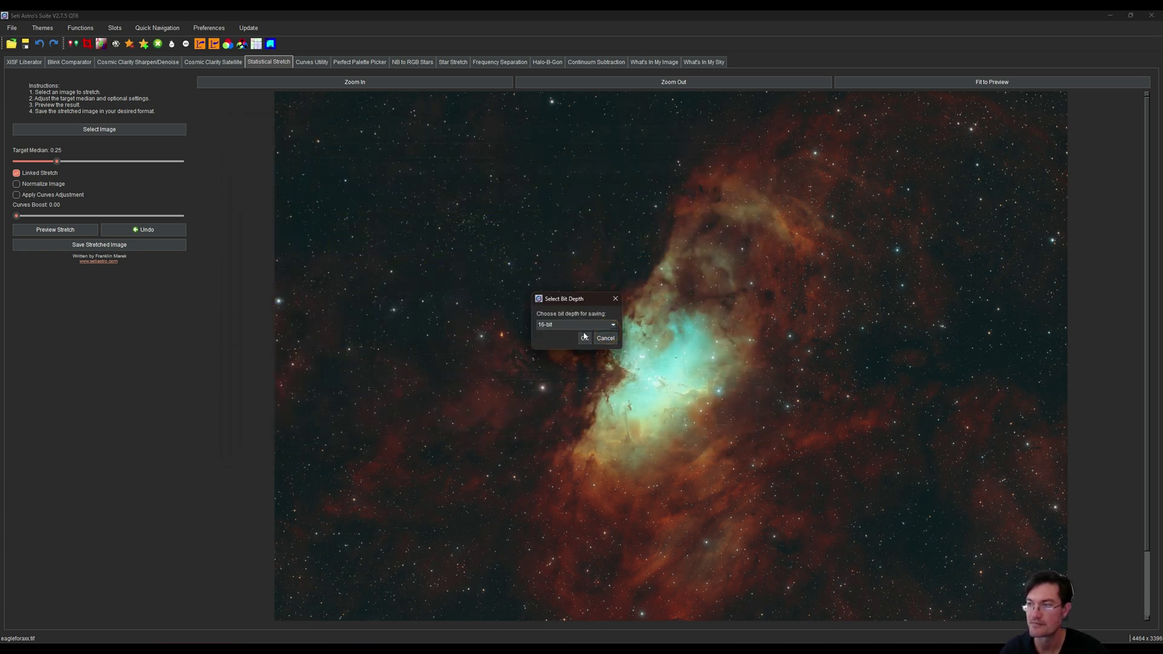
click(585, 339)
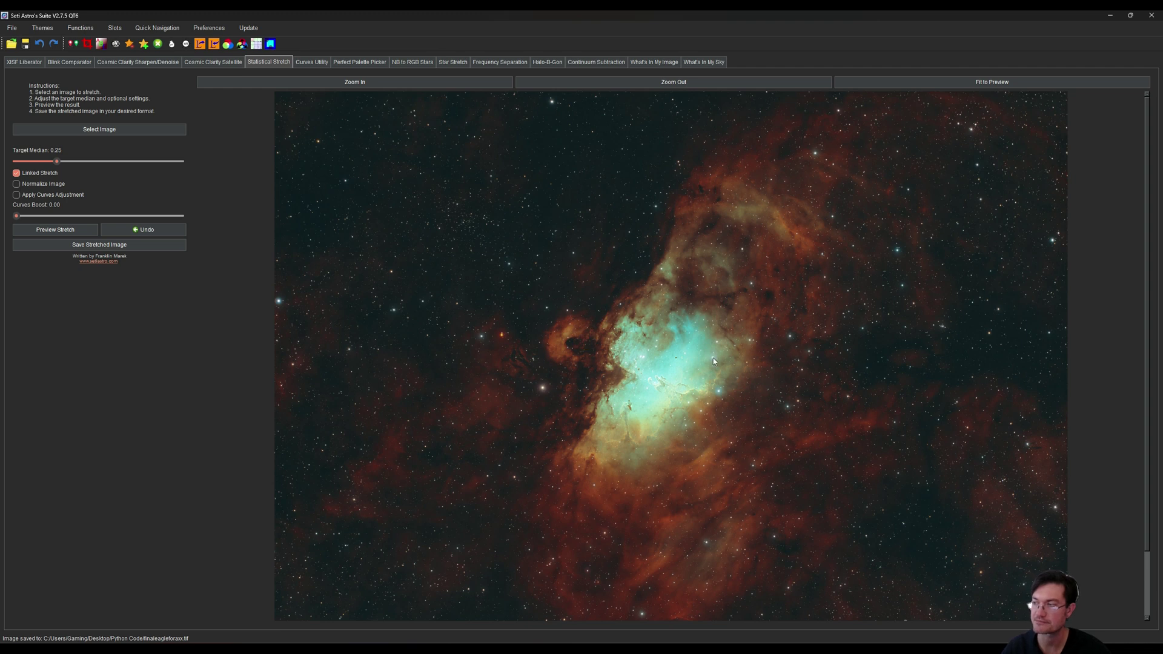
mouse_move(707, 362)
mouse_down()
mouse_move(700, 263)
mouse_move(692, 356)
mouse_up()
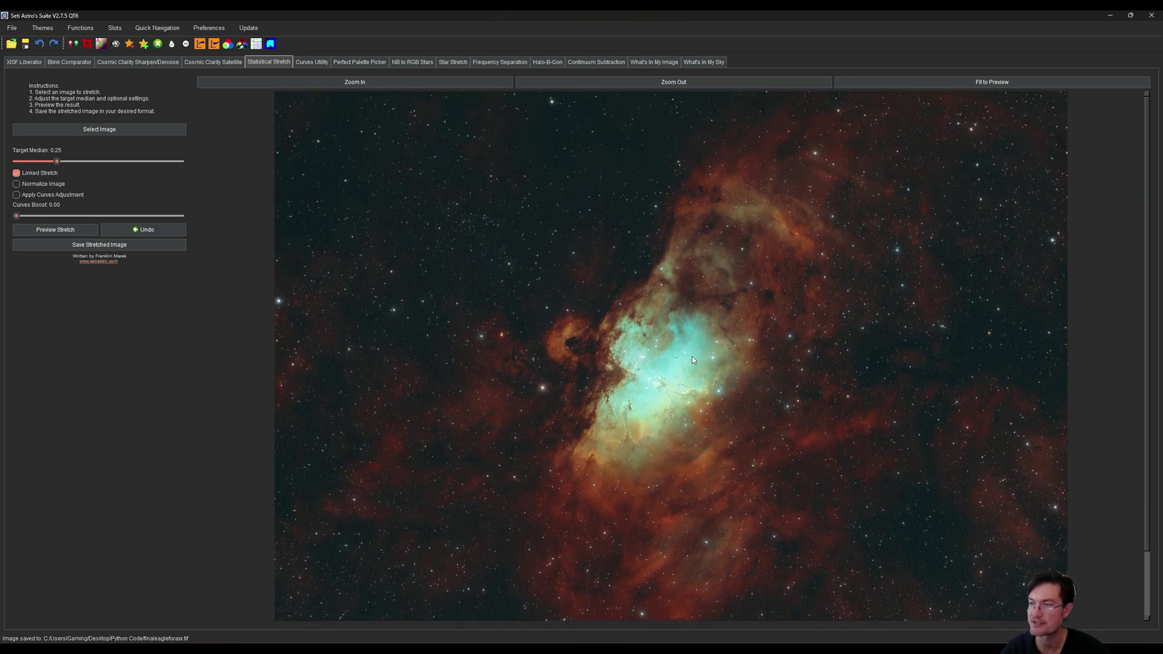
scroll(638, 349, down, 1)
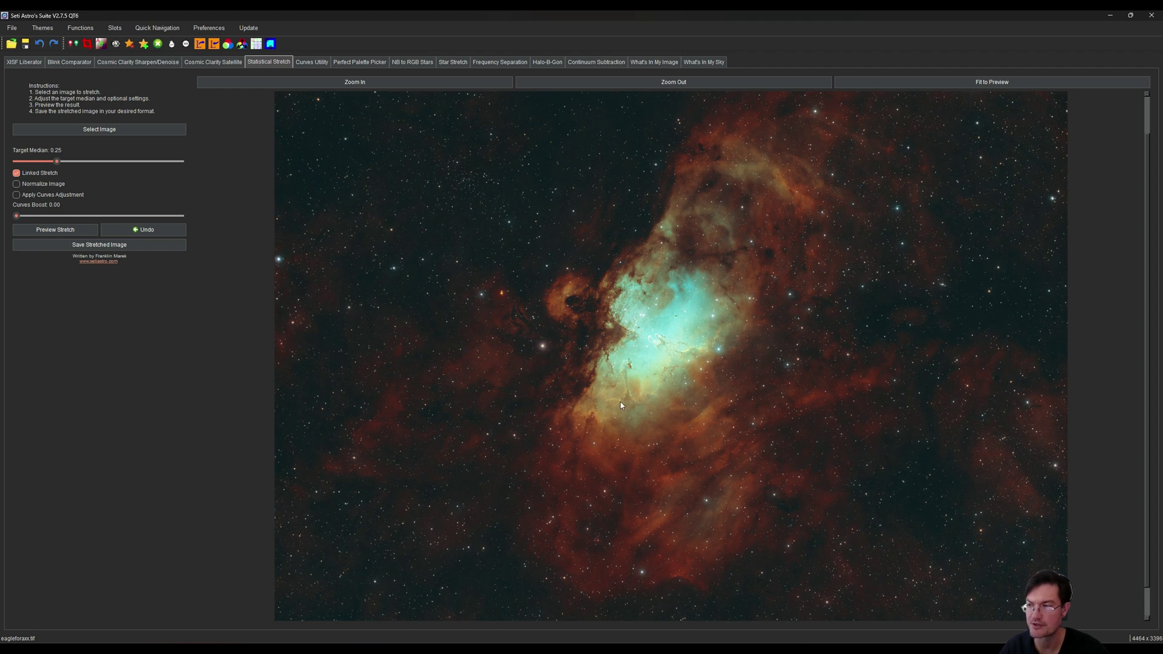
drag(620, 403, 648, 435)
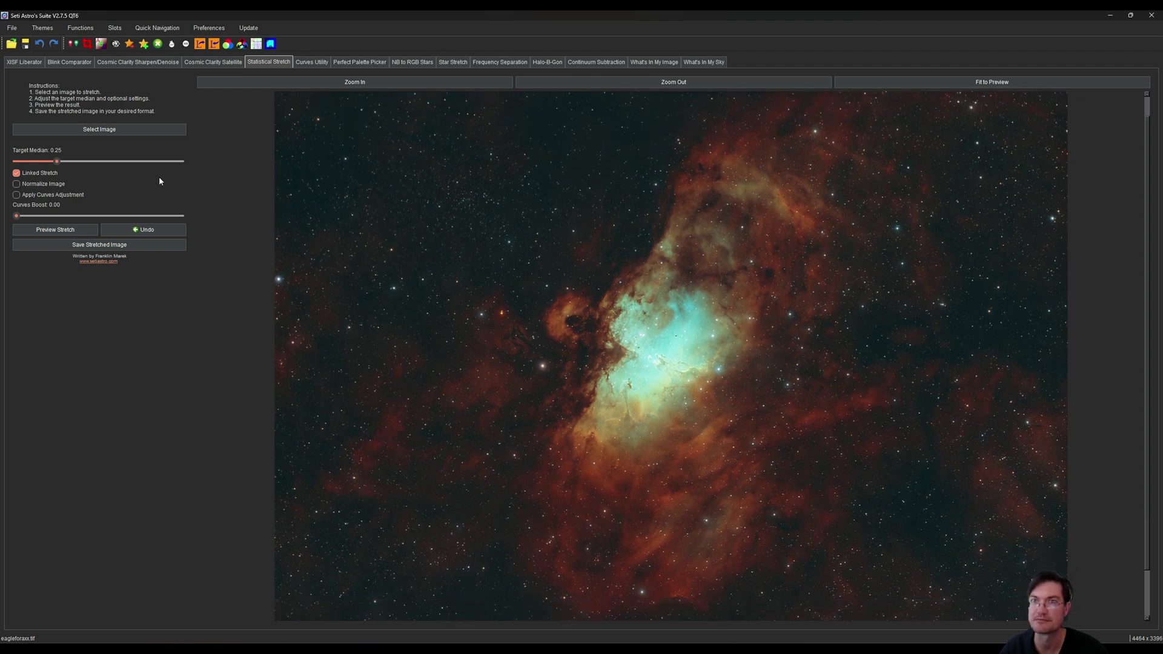